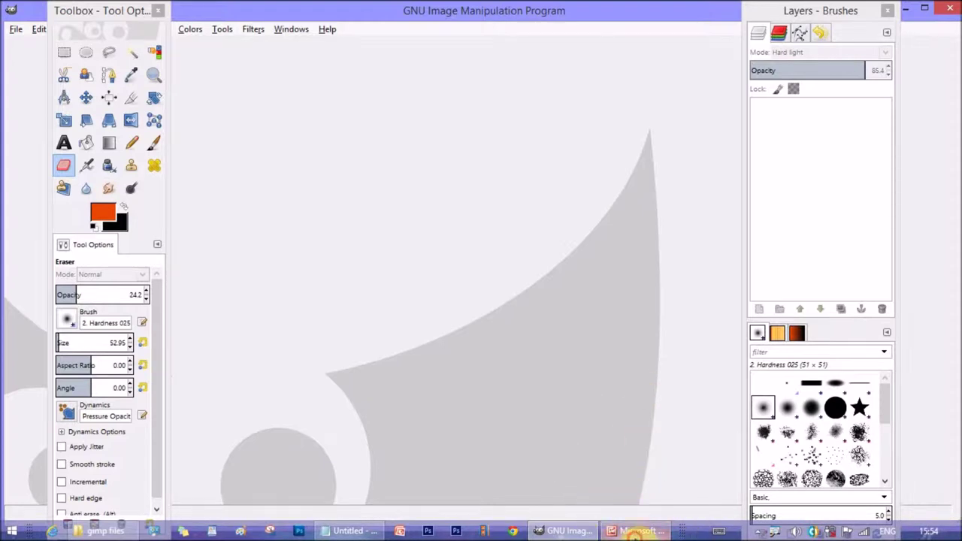
Show the finished lava planet.jpg example (640 × 400) in Microsoft Office Picture Manager
{"action": "left_click", "coordinate": [638, 531]}
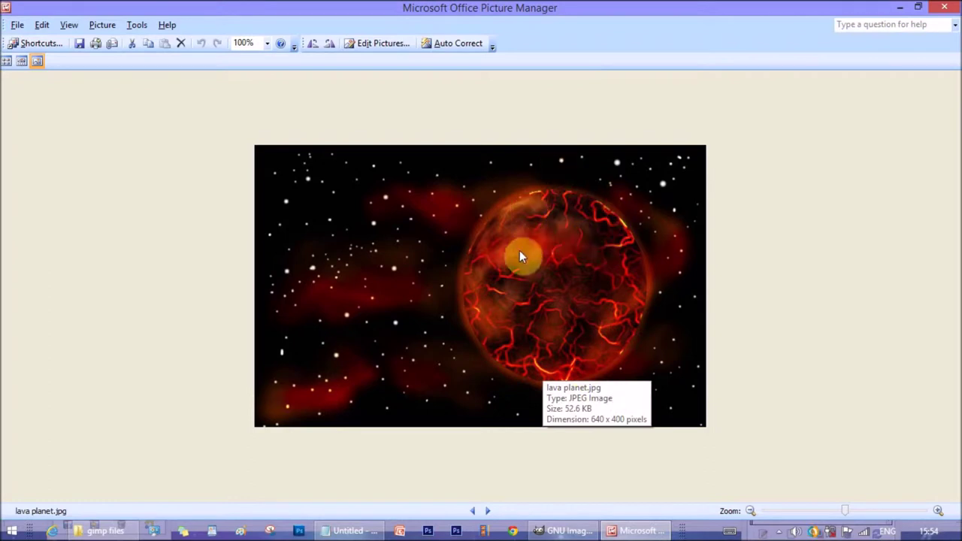
{"action": "left_click", "coordinate": [831, 370]}
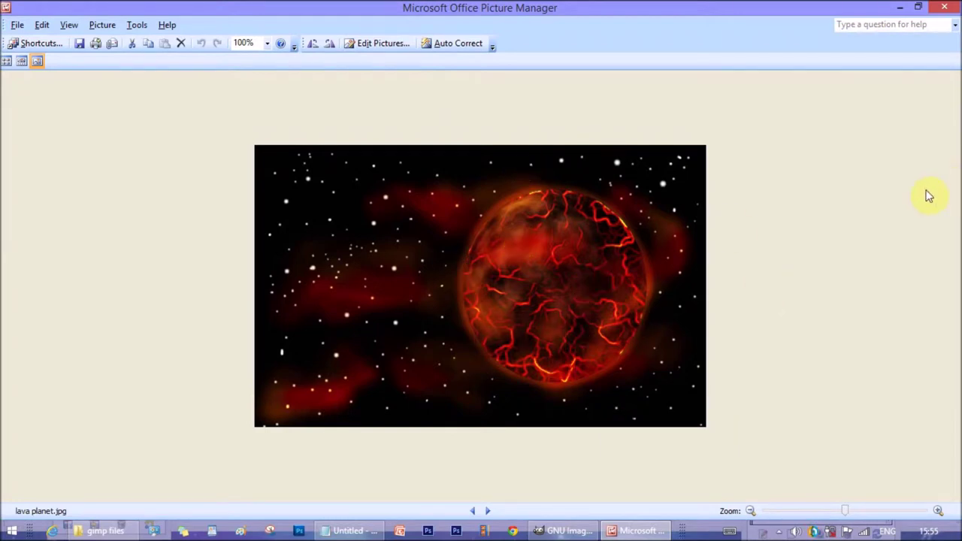
{"action": "left_click", "coordinate": [944, 6]}
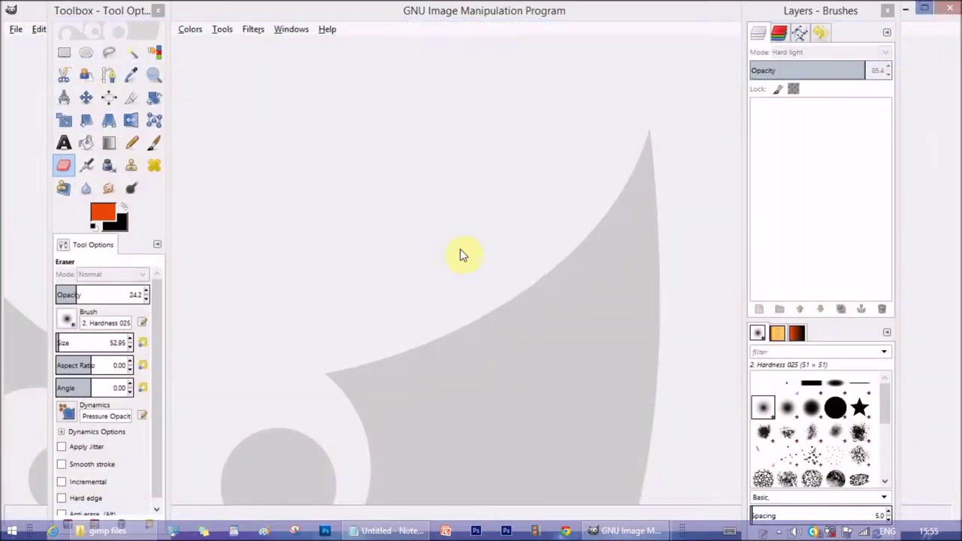
Create a new 640 × 400 pixel image with a black background
{"action": "left_click", "coordinate": [14, 29]}
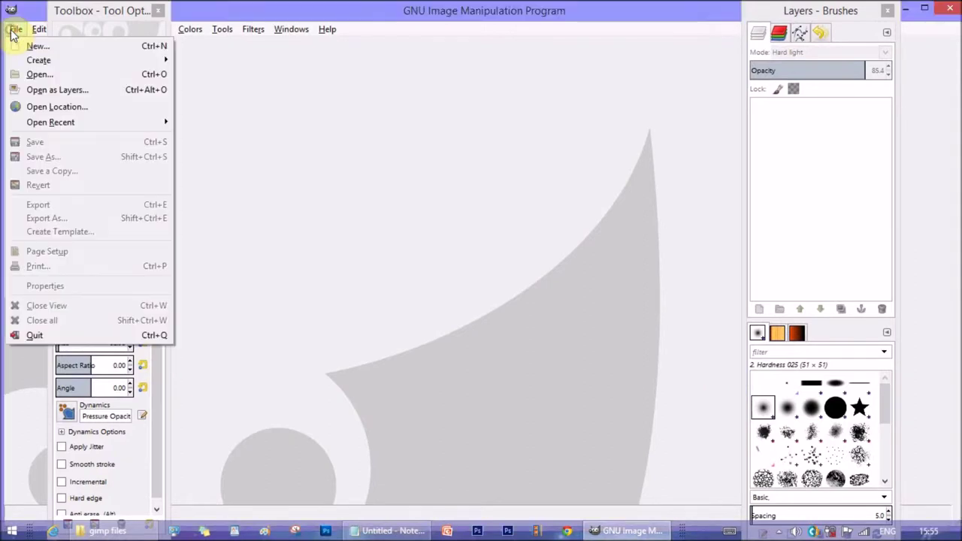
{"action": "left_click", "coordinate": [31, 47]}
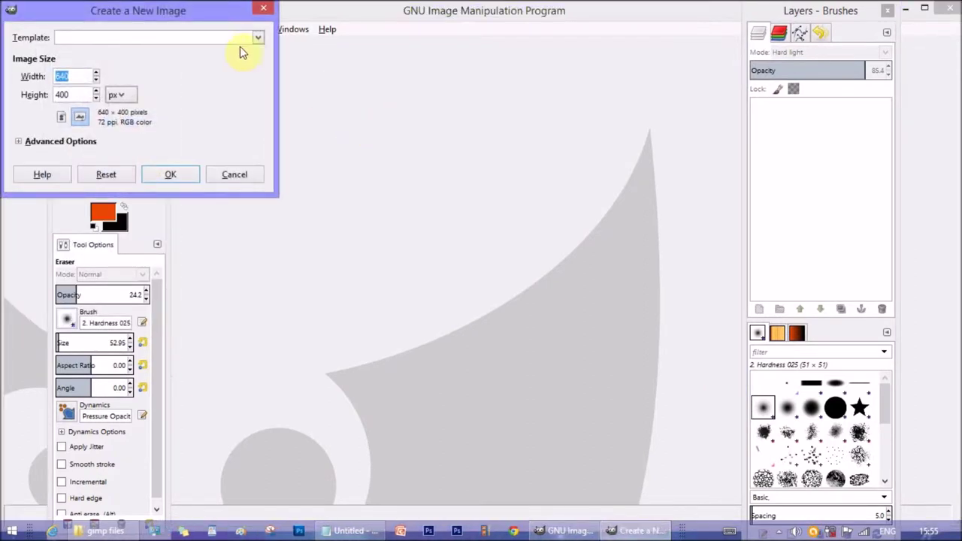
{"action": "left_click", "coordinate": [169, 175]}
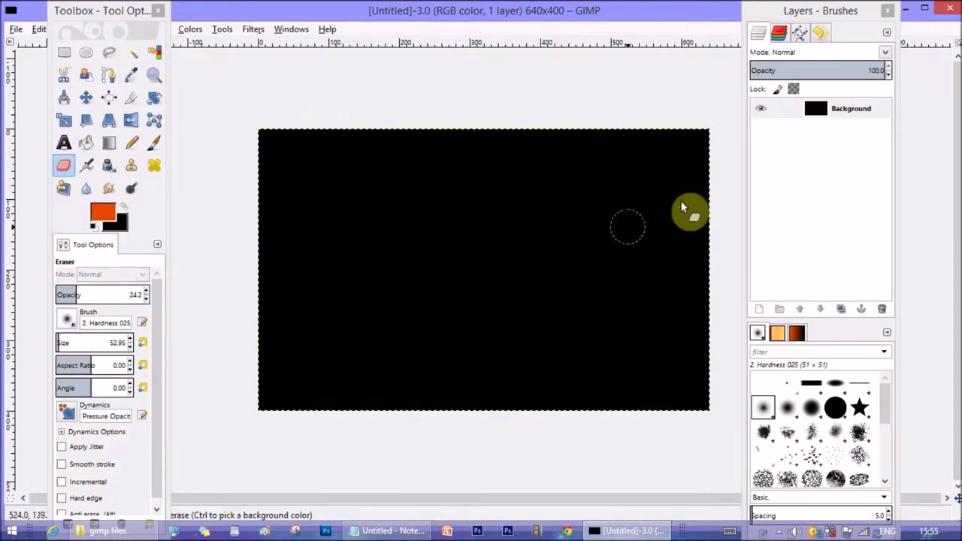
Make black the foreground colour and bucket-fill the whole canvas black
{"action": "left_click", "coordinate": [124, 209]}
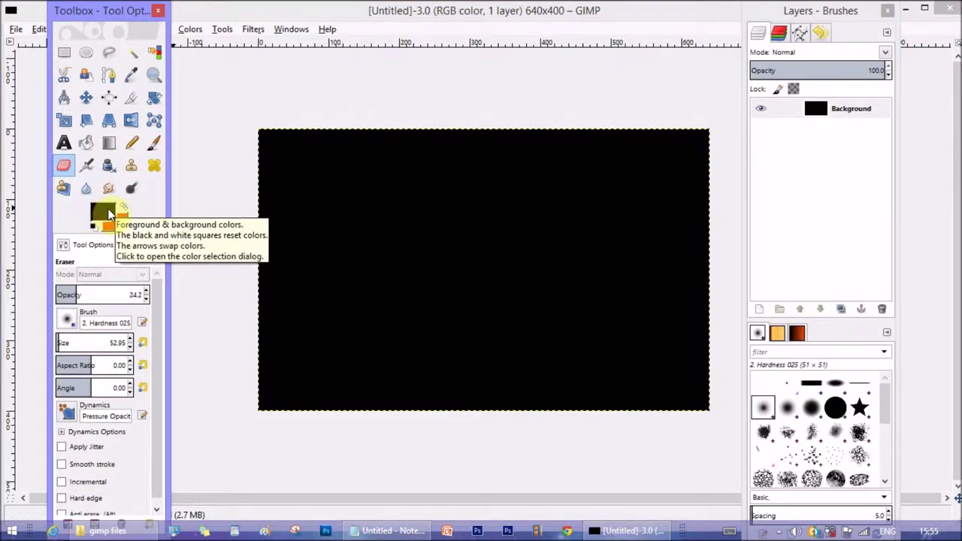
{"action": "left_click", "coordinate": [86, 143]}
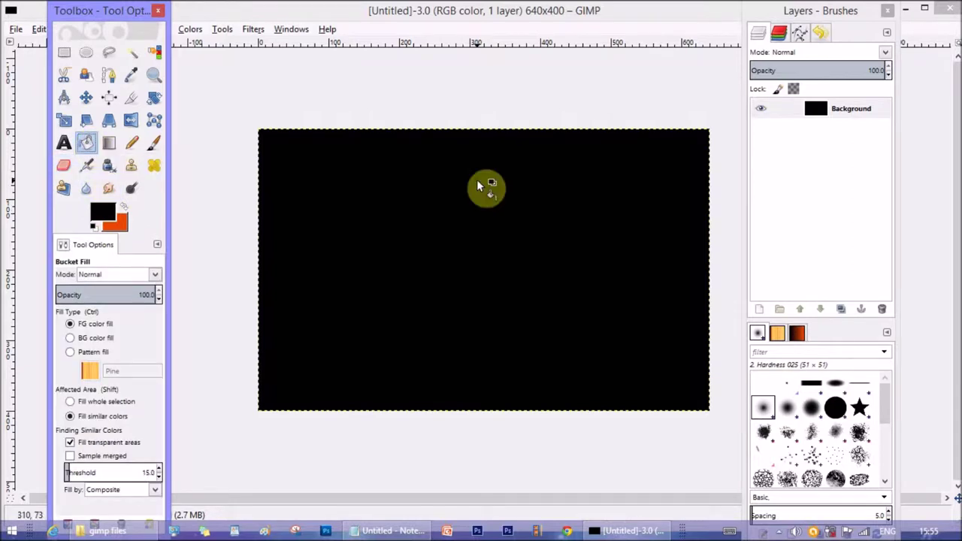
{"action": "left_click", "coordinate": [452, 164]}
Select the Background layer and adjust the Layers panel
{"action": "left_click", "coordinate": [860, 111]}
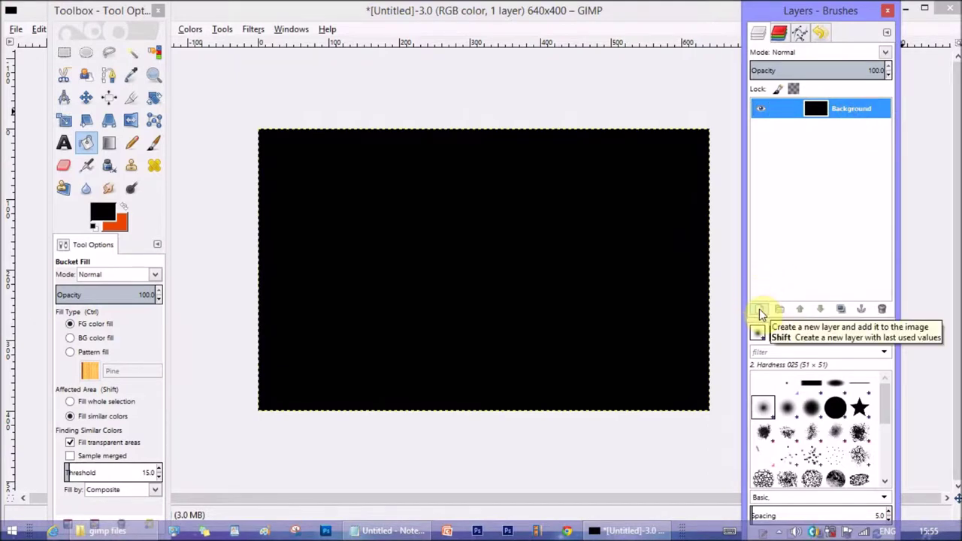
{"action": "left_click", "coordinate": [761, 314]}
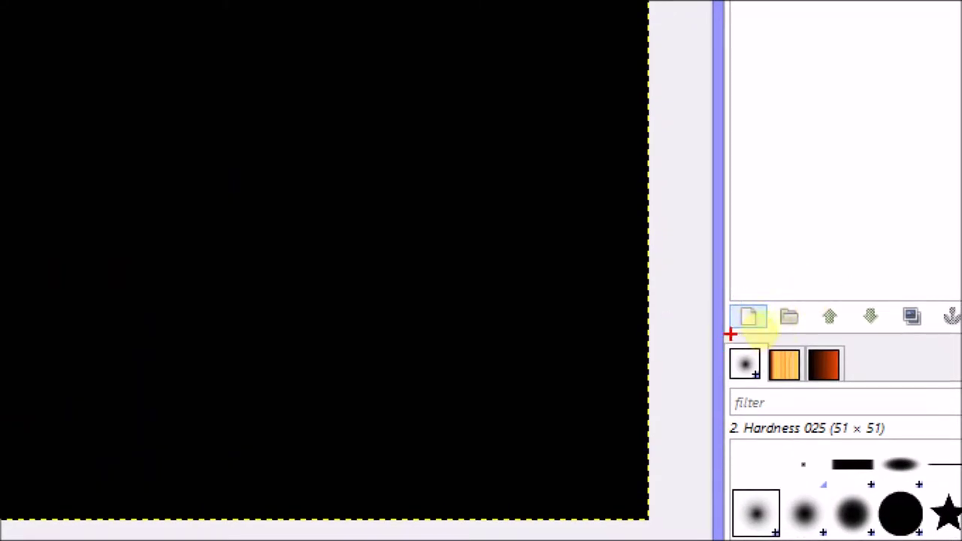
{"action": "left_click_drag", "start_coordinate": [730, 334], "coordinate": [859, 335]}
{"action": "left_click_drag", "start_coordinate": [720, 334], "coordinate": [720, 290]}
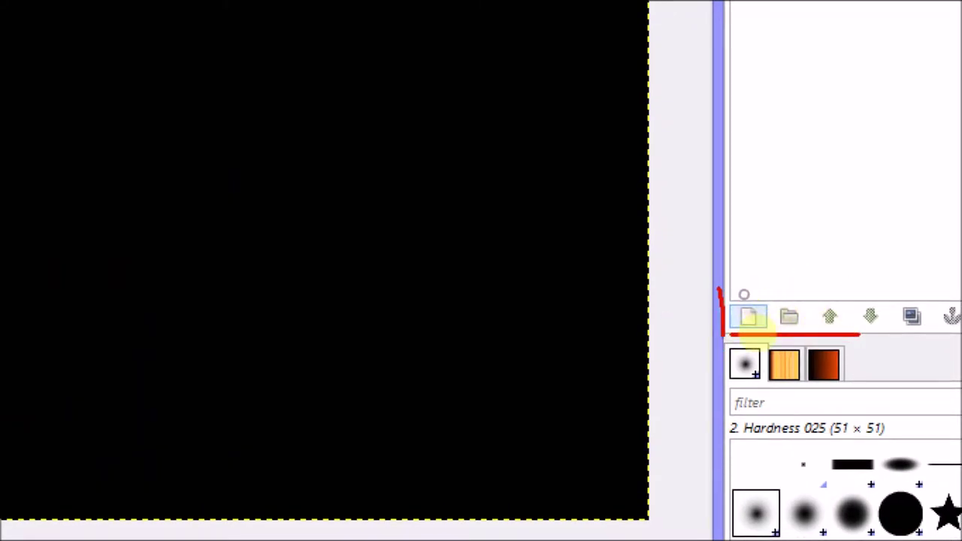
{"action": "left_click_drag", "start_coordinate": [777, 301], "coordinate": [776, 343]}
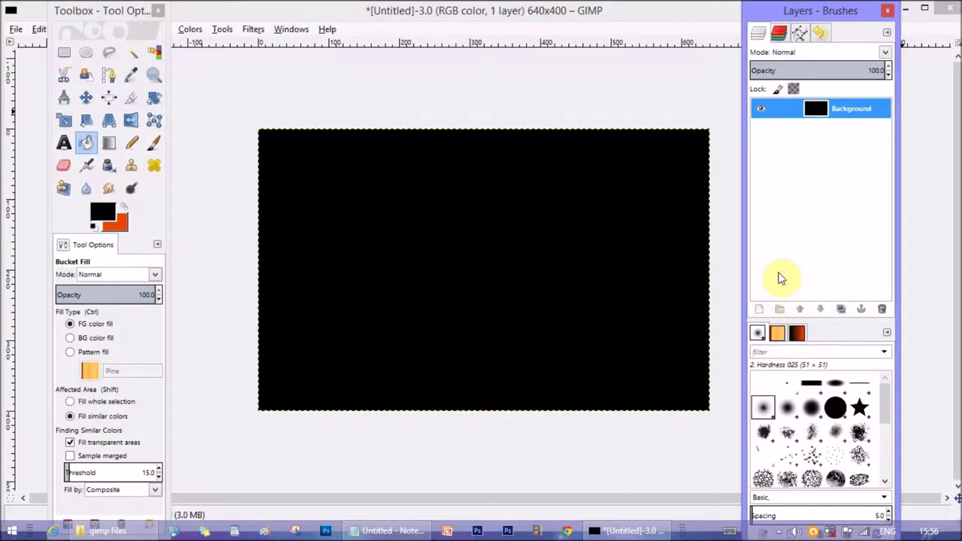
Add a transparent 640 × 400 layer named 'Layer' above the Background and make it active
{"action": "left_click", "coordinate": [758, 308]}
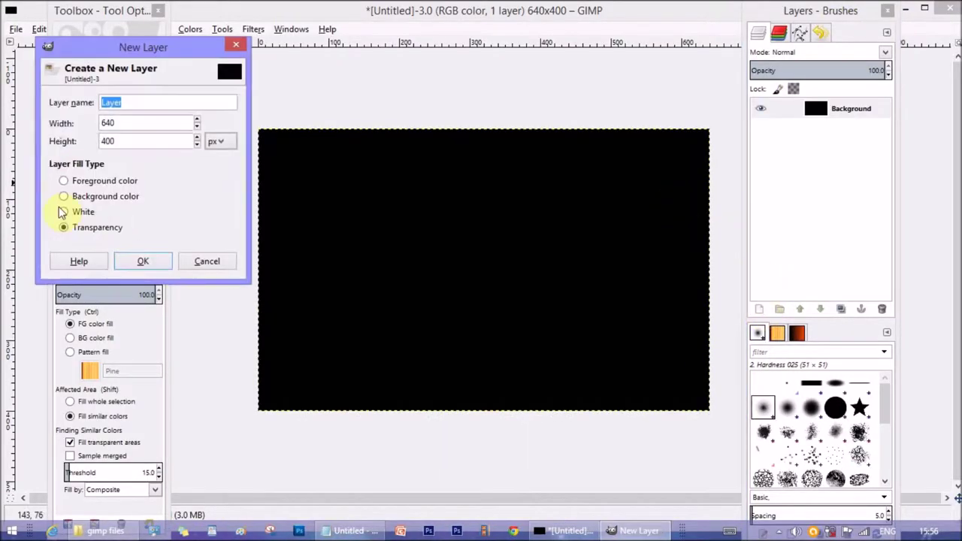
{"action": "left_click_drag", "start_coordinate": [135, 52], "coordinate": [152, 48]}
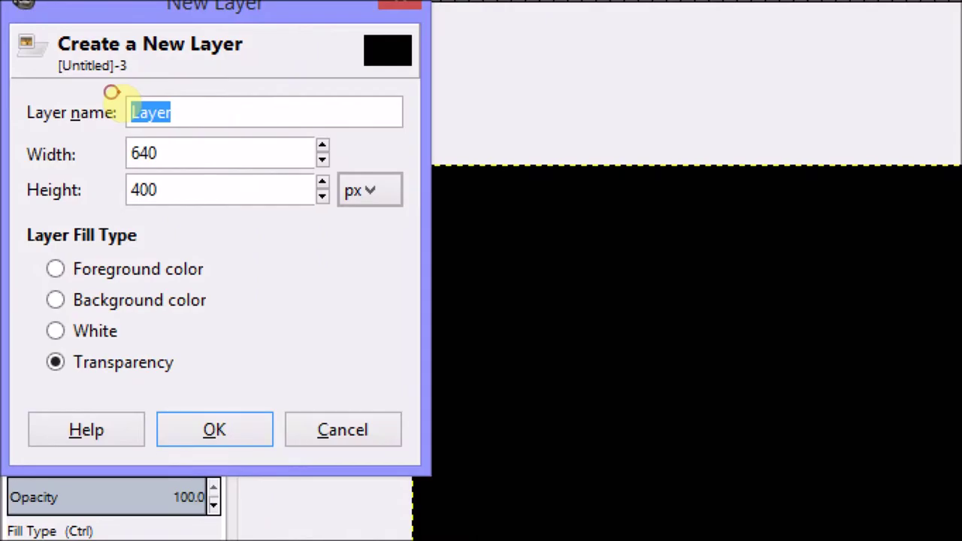
{"action": "mouse_move", "coordinate": [146, 82]}
{"action": "left_mouse_down"}
{"action": "mouse_move", "coordinate": [45, 248]}
{"action": "mouse_move", "coordinate": [172, 105]}
{"action": "left_mouse_up"}
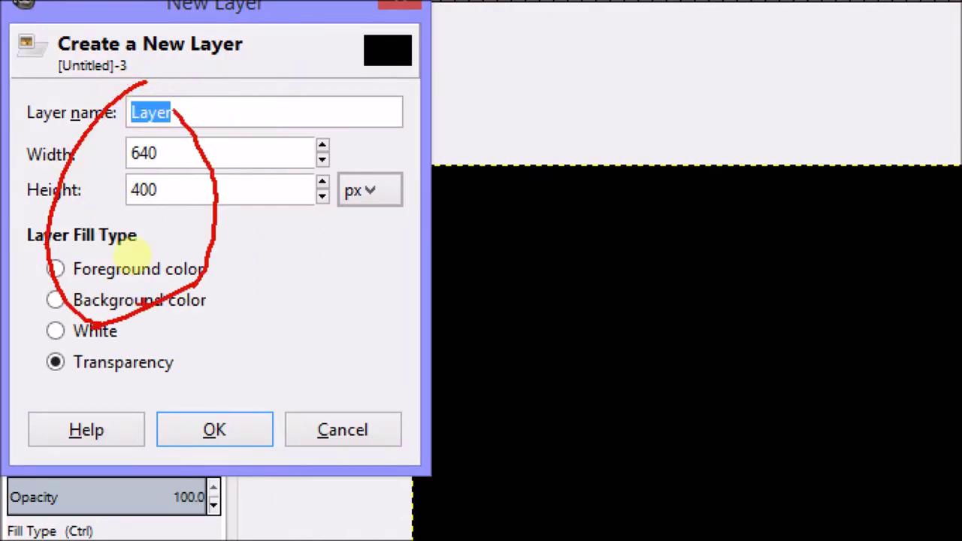
{"action": "mouse_move", "coordinate": [21, 440]}
{"action": "left_mouse_down"}
{"action": "mouse_move", "coordinate": [90, 457]}
{"action": "mouse_move", "coordinate": [263, 460]}
{"action": "left_mouse_up"}
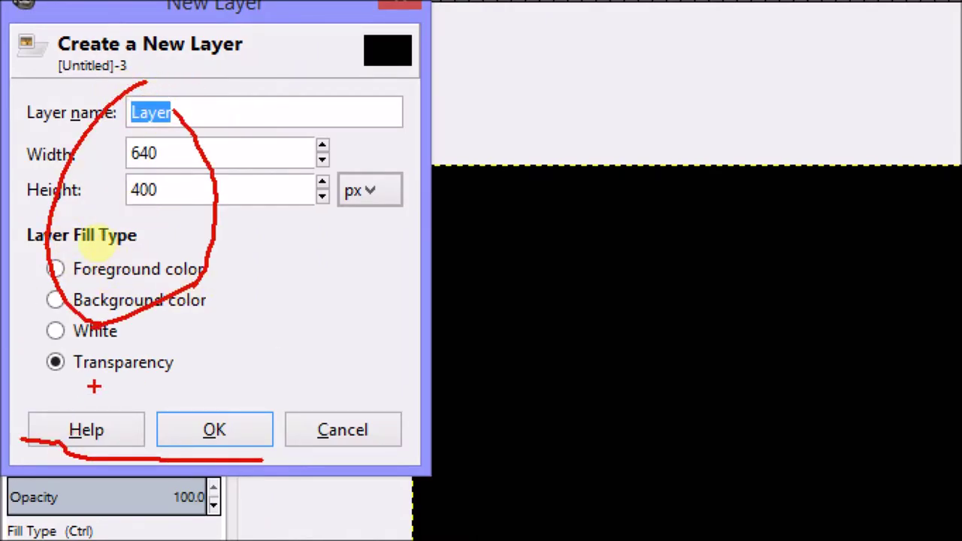
{"action": "left_click_drag", "start_coordinate": [66, 369], "coordinate": [180, 382]}
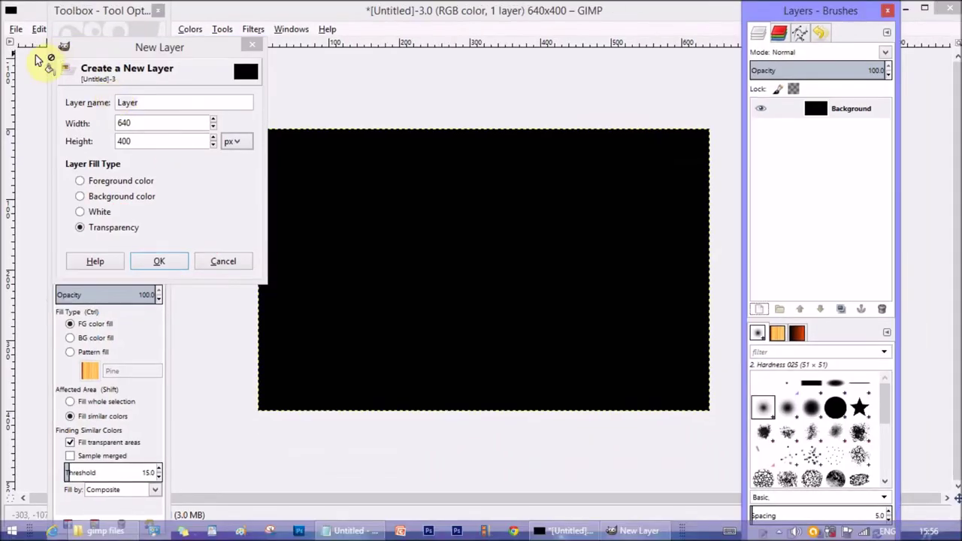
{"action": "left_click", "coordinate": [154, 262]}
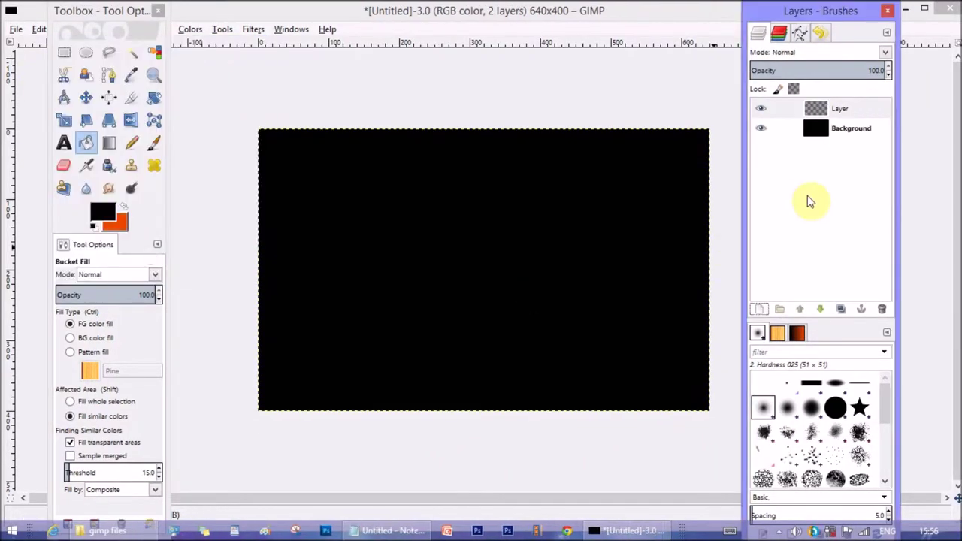
{"action": "left_click", "coordinate": [839, 109]}
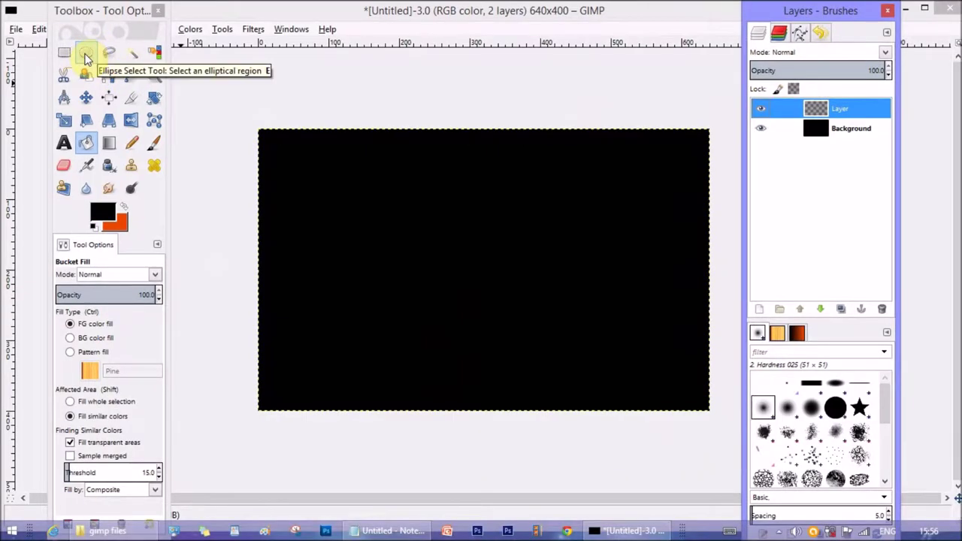
Draw a roughly 259 × 269 circular selection on the canvas's right side, with Layer active
{"action": "left_click", "coordinate": [118, 69]}
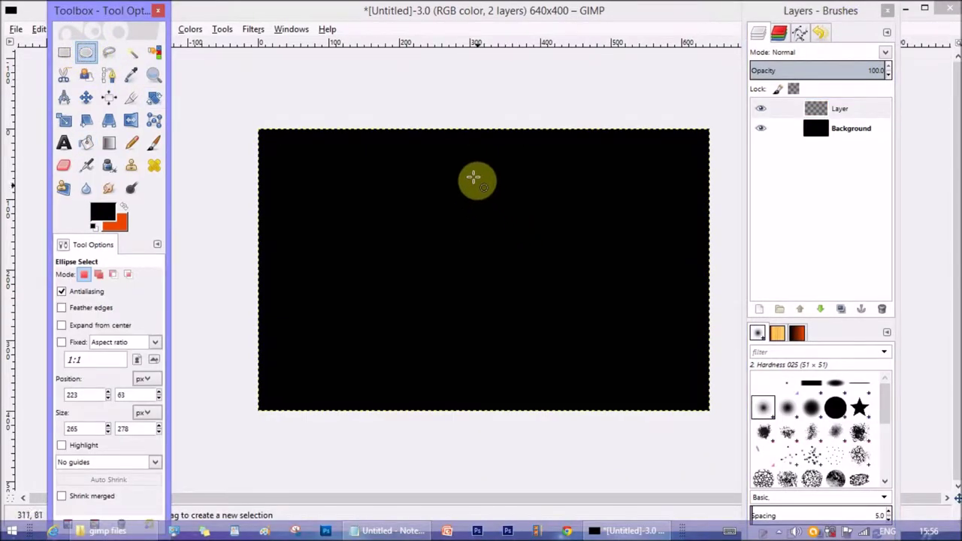
{"action": "left_click_drag", "start_coordinate": [474, 178], "coordinate": [650, 362]}
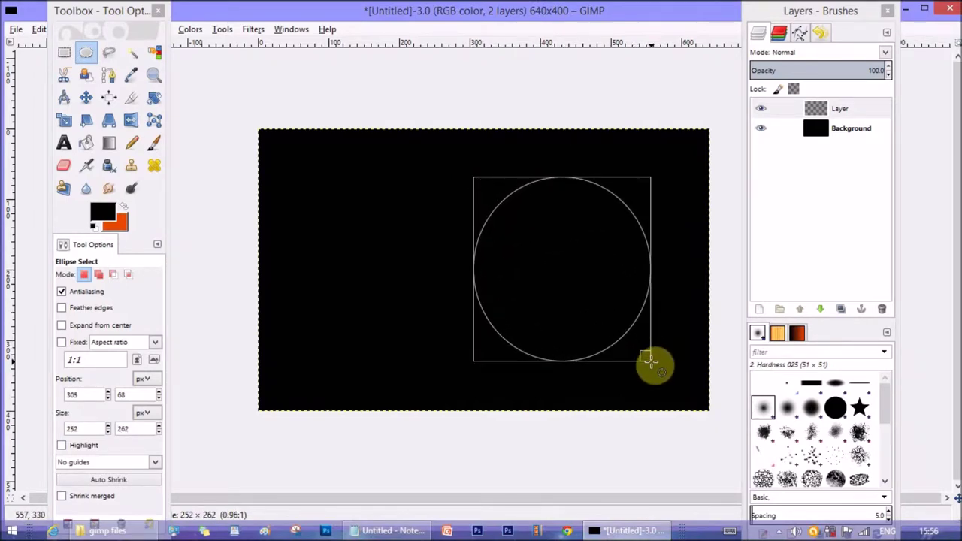
{"action": "left_click_drag", "start_coordinate": [651, 361], "coordinate": [656, 367]}
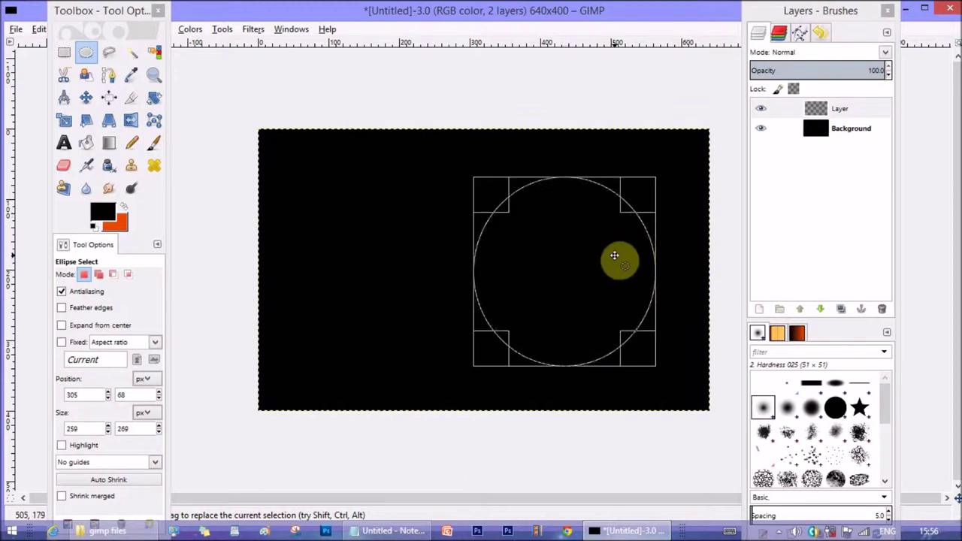
{"action": "left_click", "coordinate": [847, 112]}
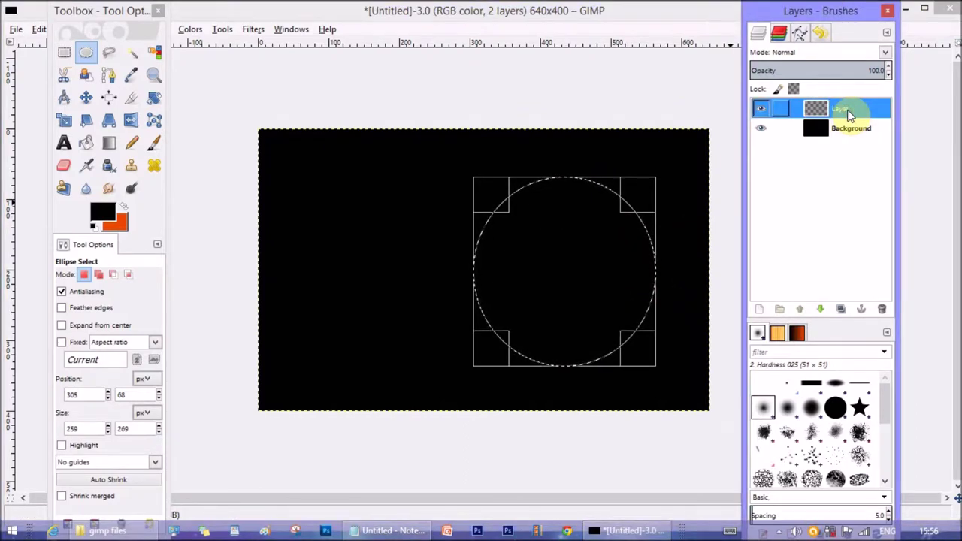
Launch Filters > Render > Sphere Designer for the circular selection
{"action": "left_click", "coordinate": [254, 31]}
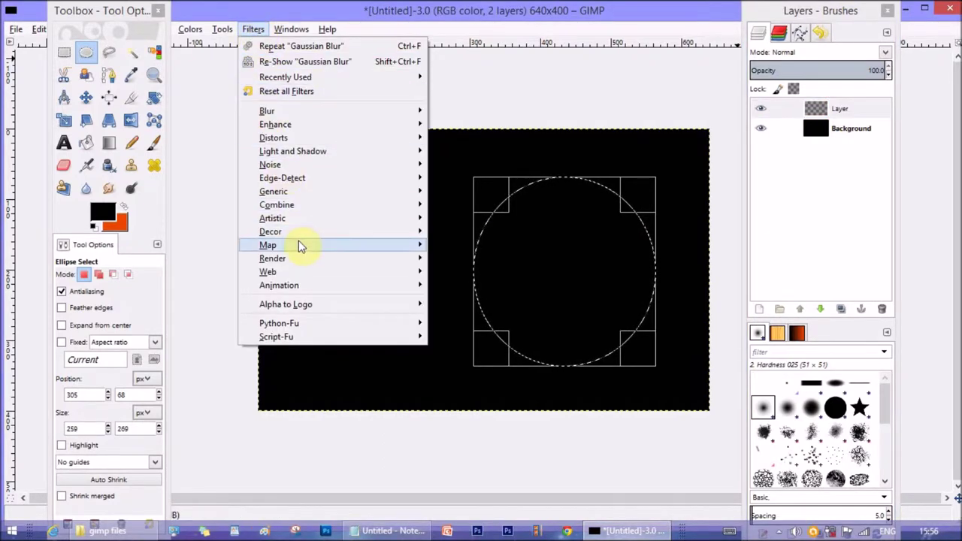
{"action": "mouse_move", "coordinate": [293, 260]}
{"action": "mouse_move", "coordinate": [461, 260]}
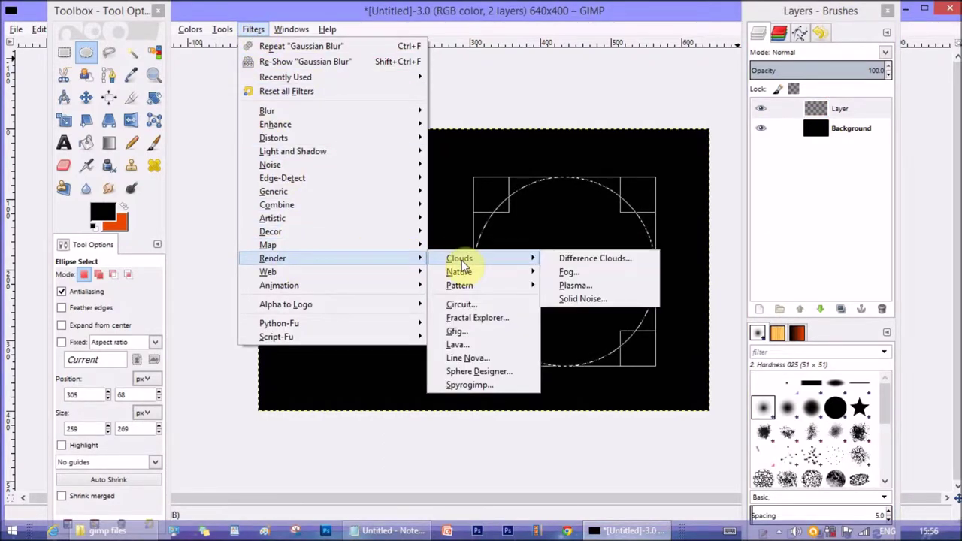
{"action": "left_click", "coordinate": [481, 372]}
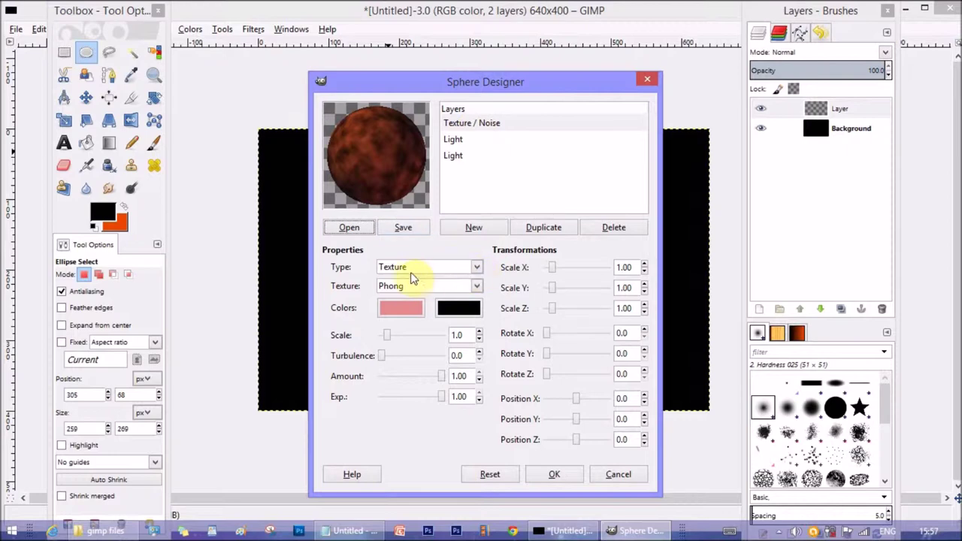
{"action": "left_click", "coordinate": [476, 285]}
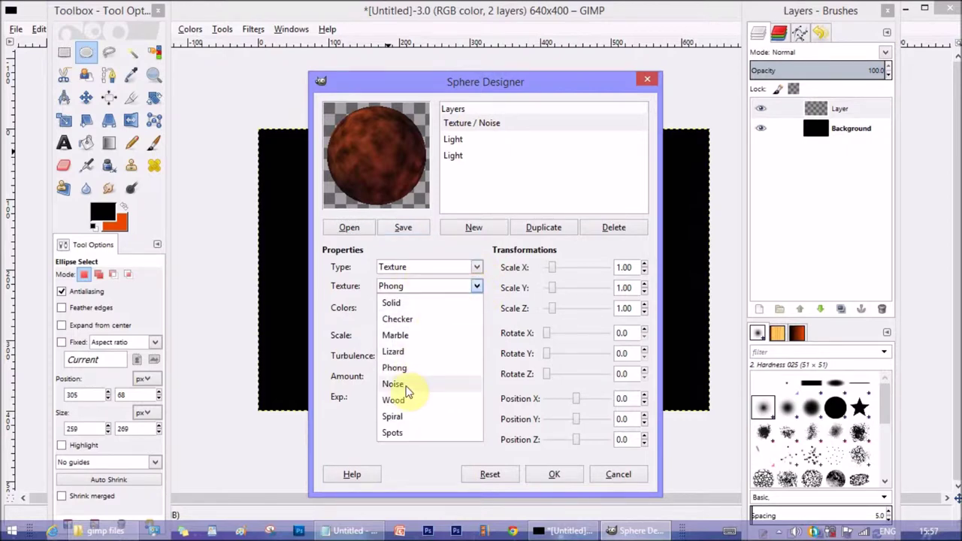
{"action": "left_click", "coordinate": [393, 384]}
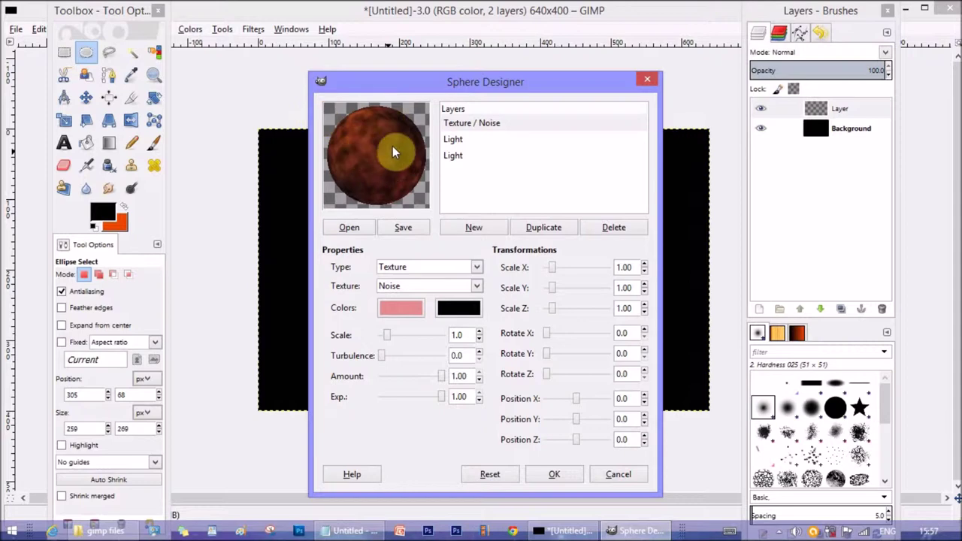
{"action": "left_click", "coordinate": [457, 124]}
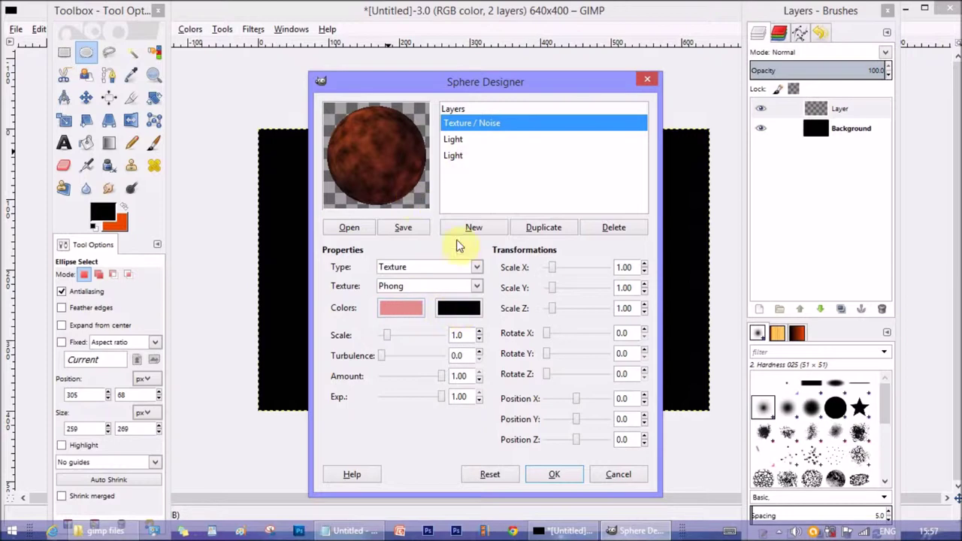
{"action": "left_click", "coordinate": [406, 316]}
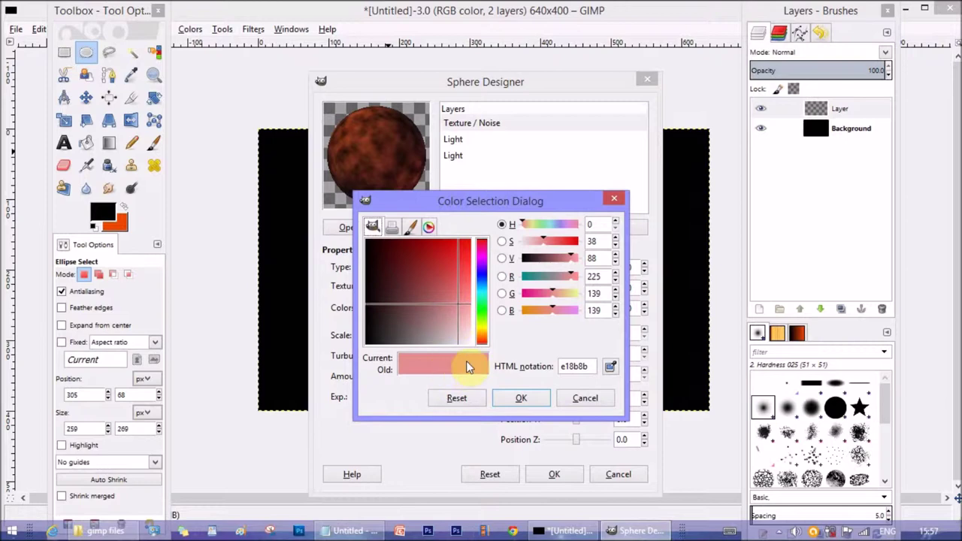
Confirm the texture colour and set the first light's colour to orange ed7f14
{"action": "left_click", "coordinate": [521, 399]}
{"action": "left_click", "coordinate": [458, 142]}
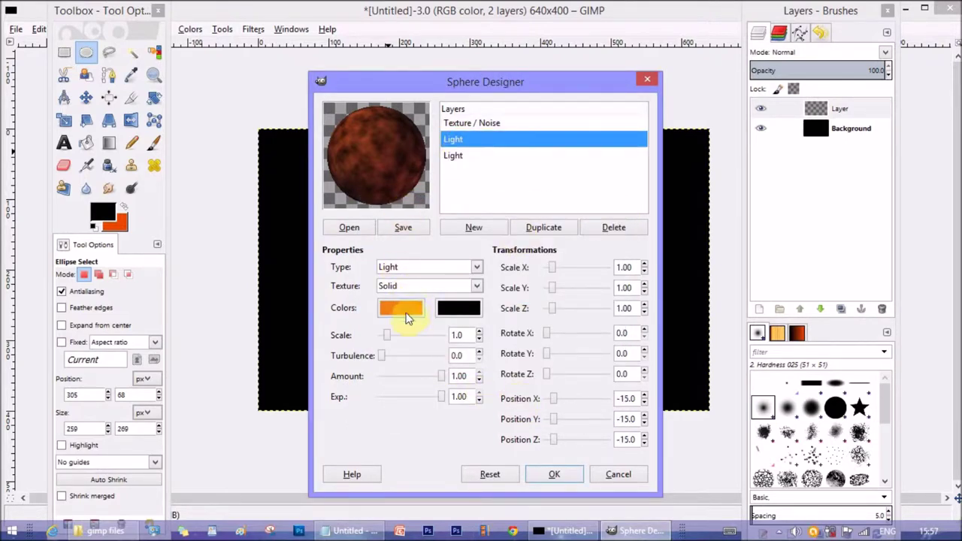
{"action": "left_click", "coordinate": [406, 318]}
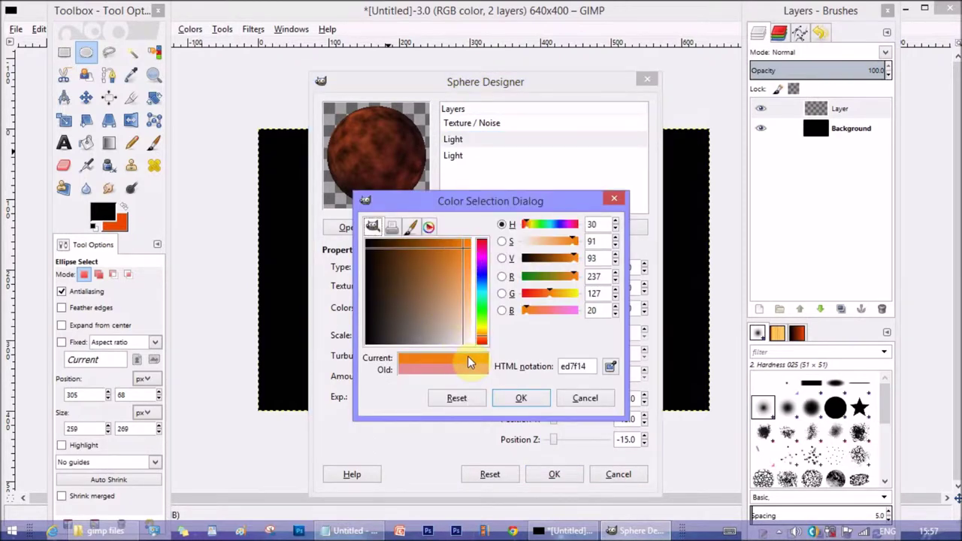
{"action": "left_click", "coordinate": [527, 398]}
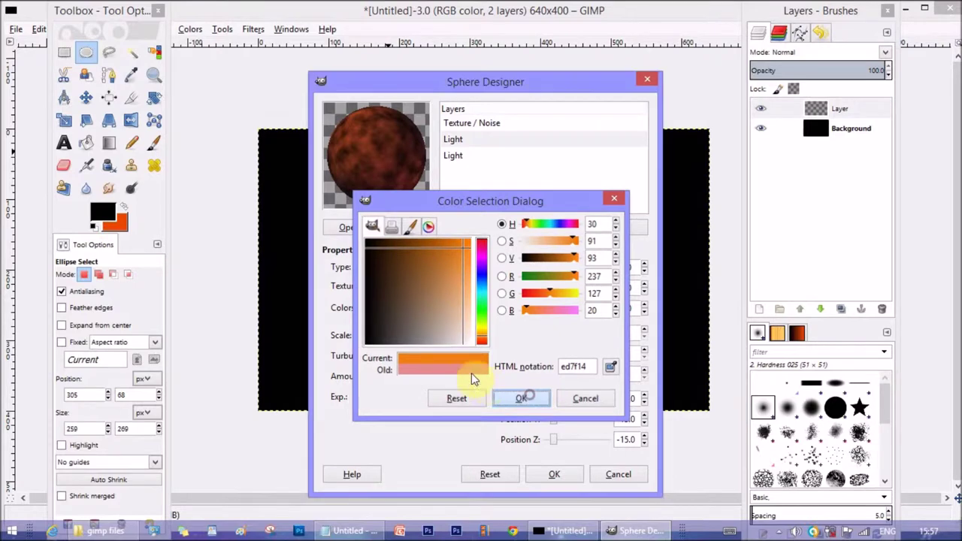
Give the second light colours 661d00 and 610303, then render the sphere
{"action": "left_click", "coordinate": [460, 156]}
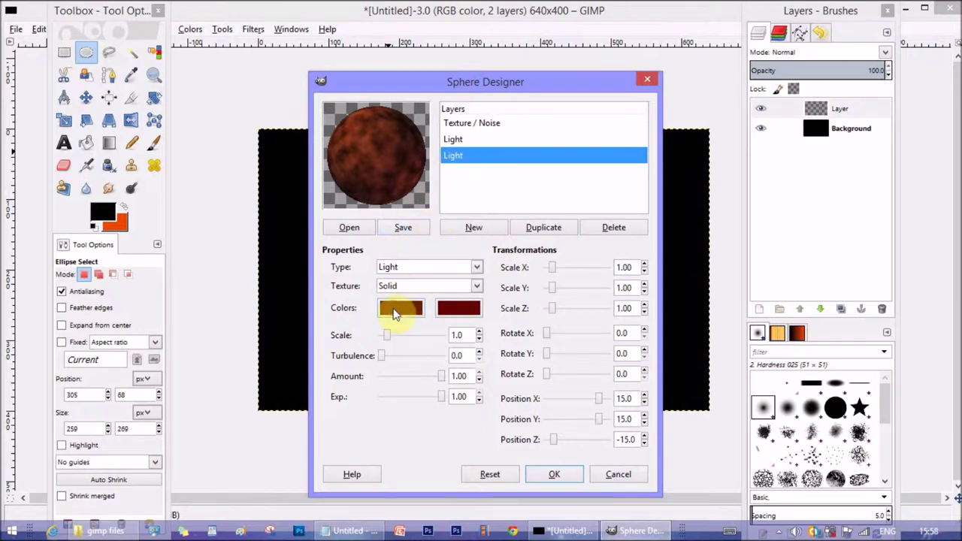
{"action": "left_click", "coordinate": [397, 306]}
{"action": "mouse_move", "coordinate": [400, 259]}
{"action": "left_mouse_down"}
{"action": "mouse_move", "coordinate": [413, 250]}
{"action": "mouse_move", "coordinate": [404, 250]}
{"action": "left_mouse_up"}
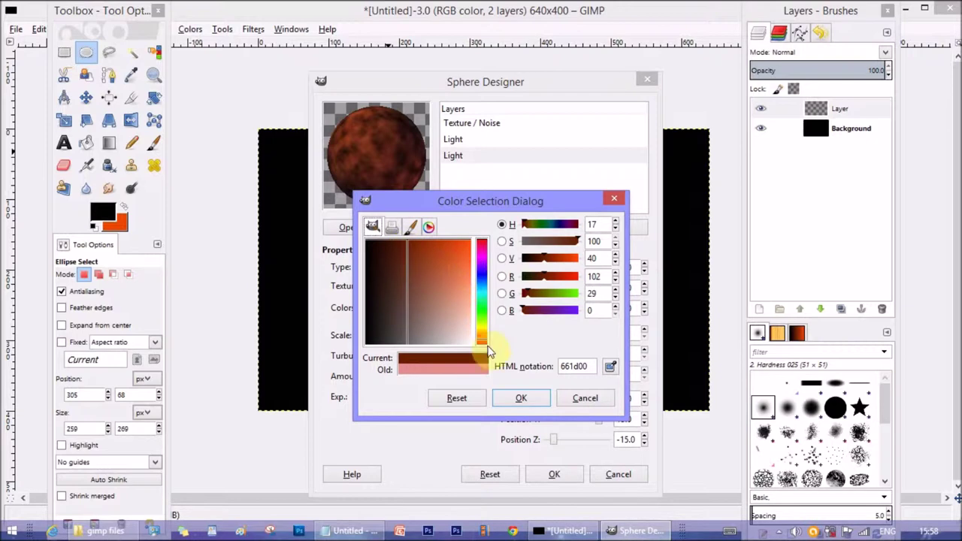
{"action": "left_click", "coordinate": [511, 397]}
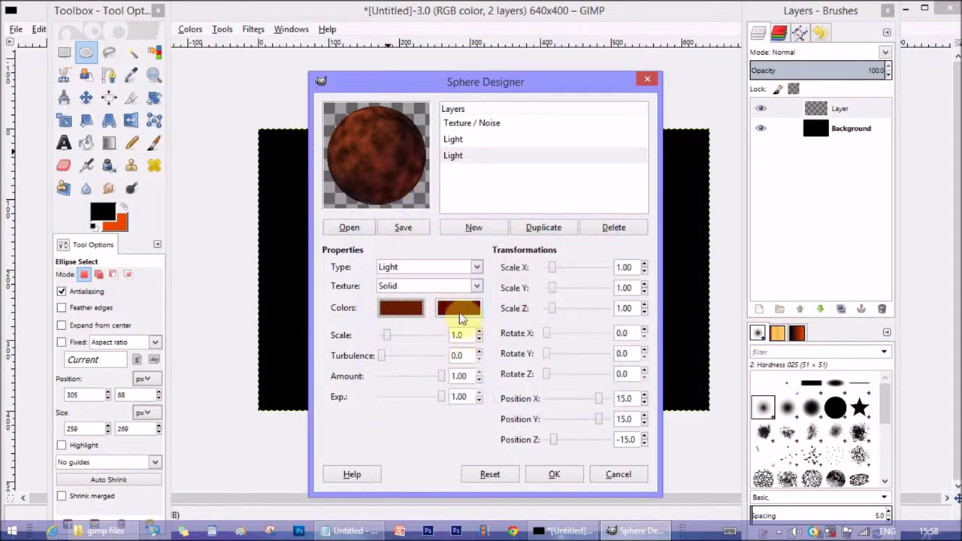
{"action": "left_click", "coordinate": [451, 311]}
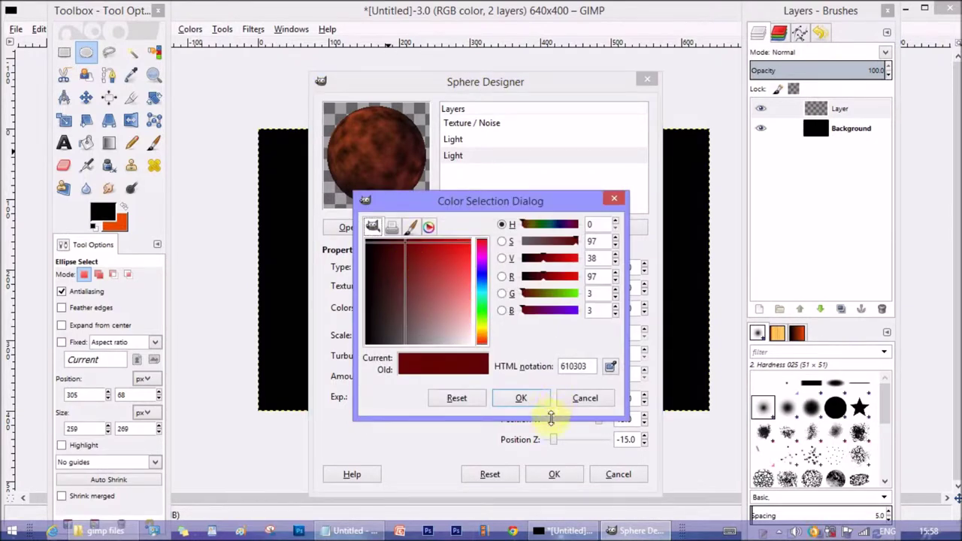
{"action": "left_click", "coordinate": [526, 397]}
{"action": "left_click", "coordinate": [556, 473]}
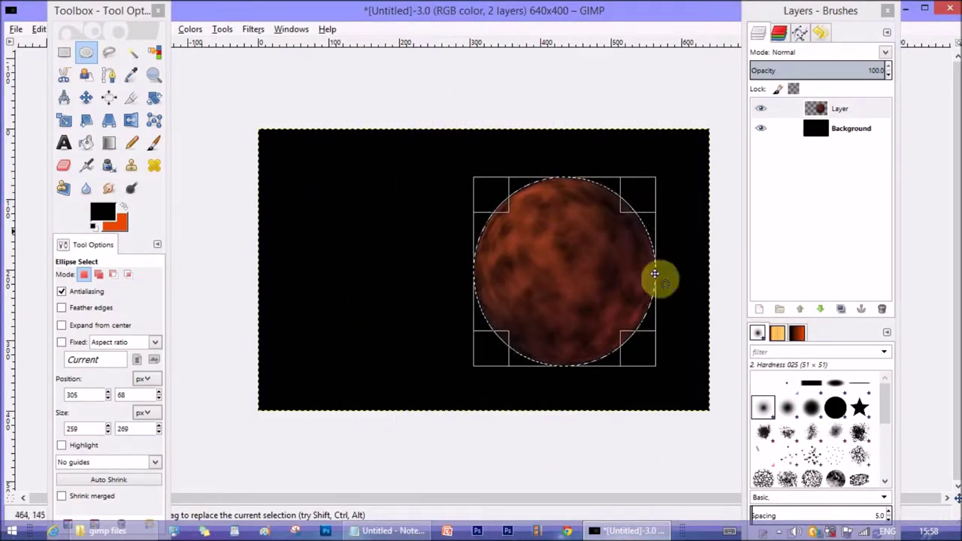
Add a transparent Layer #1 above the planet layer and make it active
{"action": "left_click", "coordinate": [846, 109]}
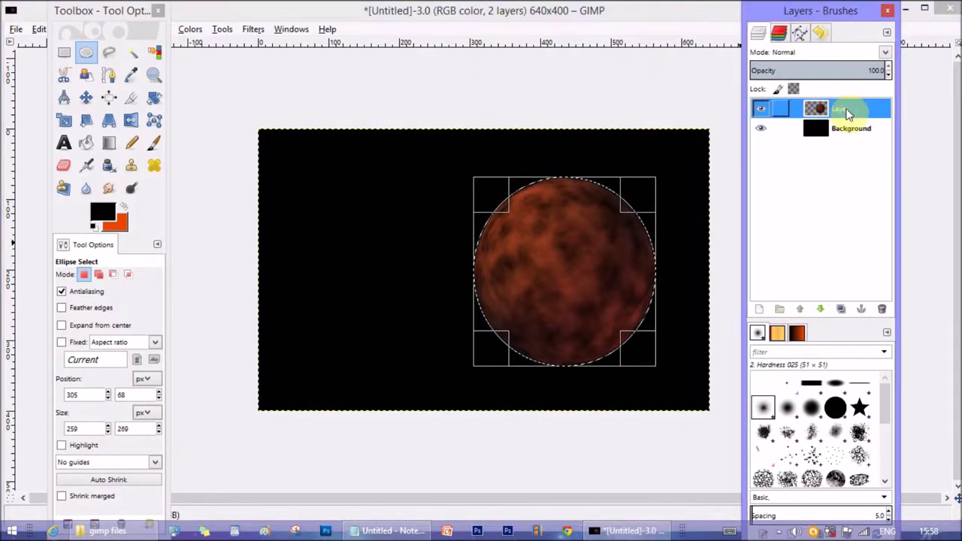
{"action": "left_click", "coordinate": [759, 309]}
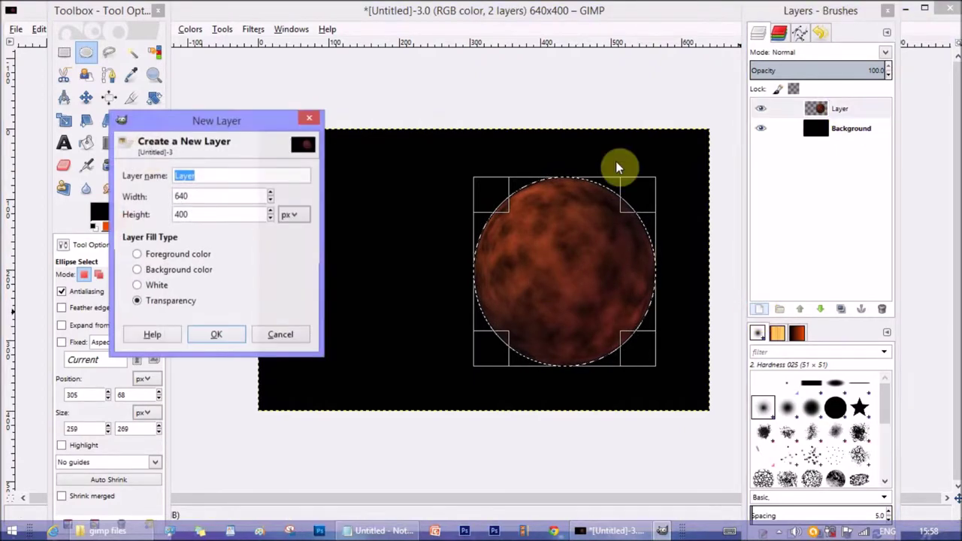
{"action": "left_click", "coordinate": [215, 338]}
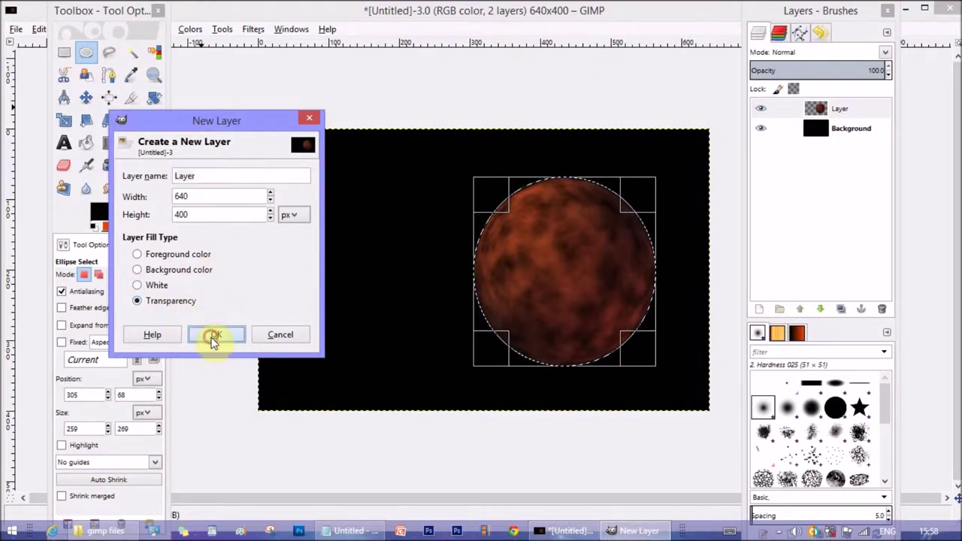
{"action": "left_click", "coordinate": [834, 110]}
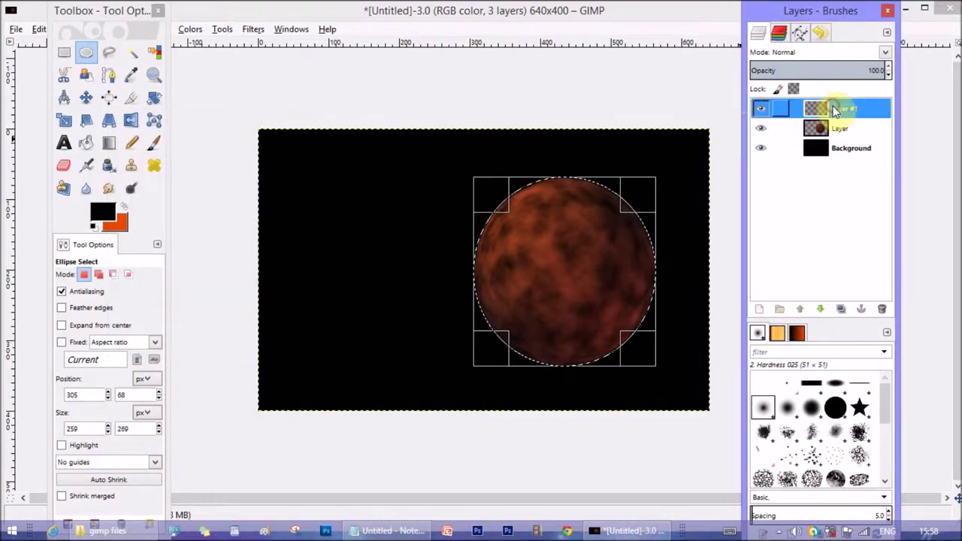
{"action": "left_click", "coordinate": [252, 30]}
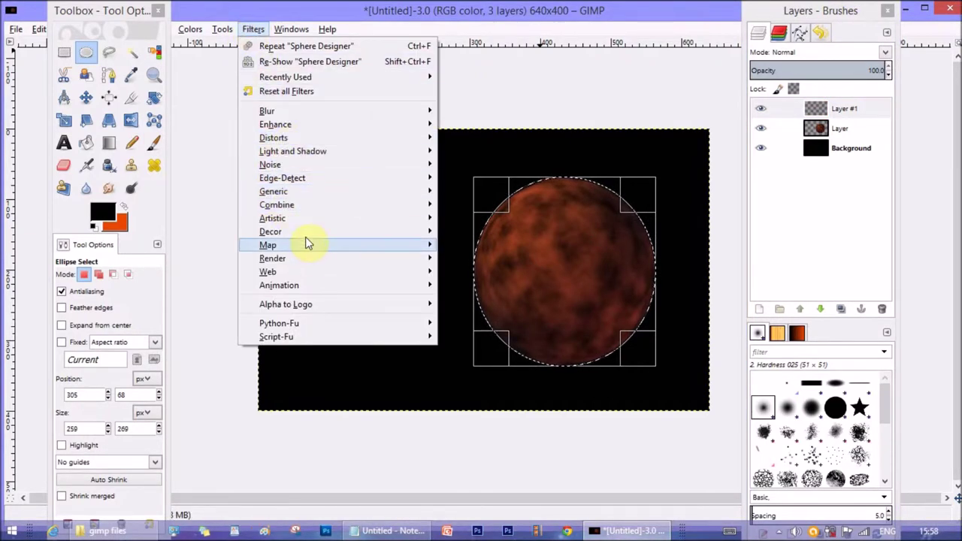
Render Lava cracks (Seed 10, Size 10, Roughness 12) into the circle on Layer #1
{"action": "mouse_move", "coordinate": [398, 263]}
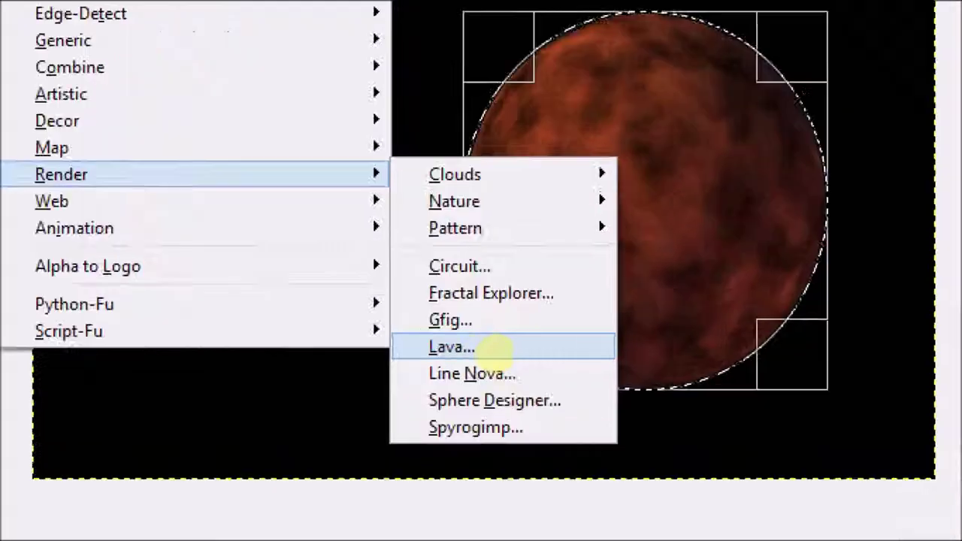
{"action": "left_click_drag", "start_coordinate": [24, 191], "coordinate": [111, 174]}
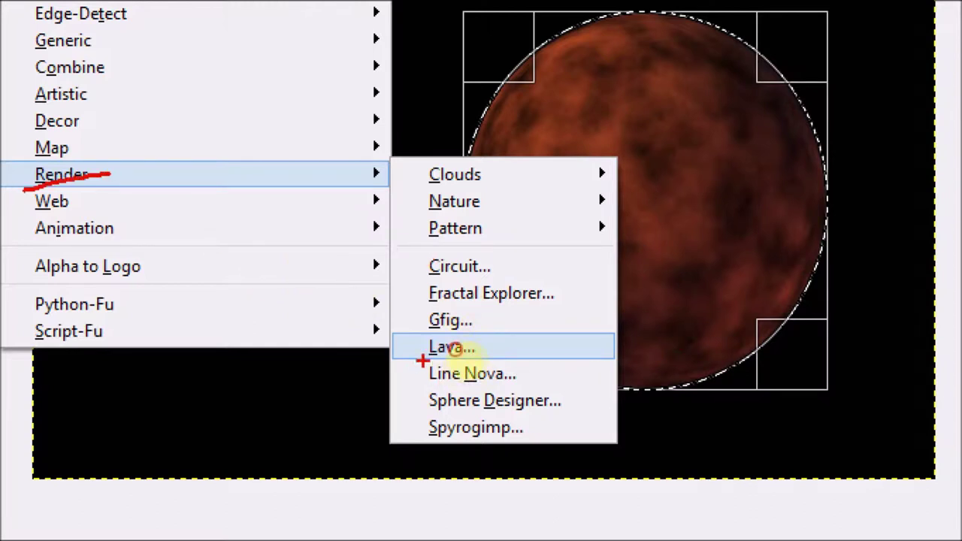
{"action": "left_click_drag", "start_coordinate": [426, 357], "coordinate": [494, 348]}
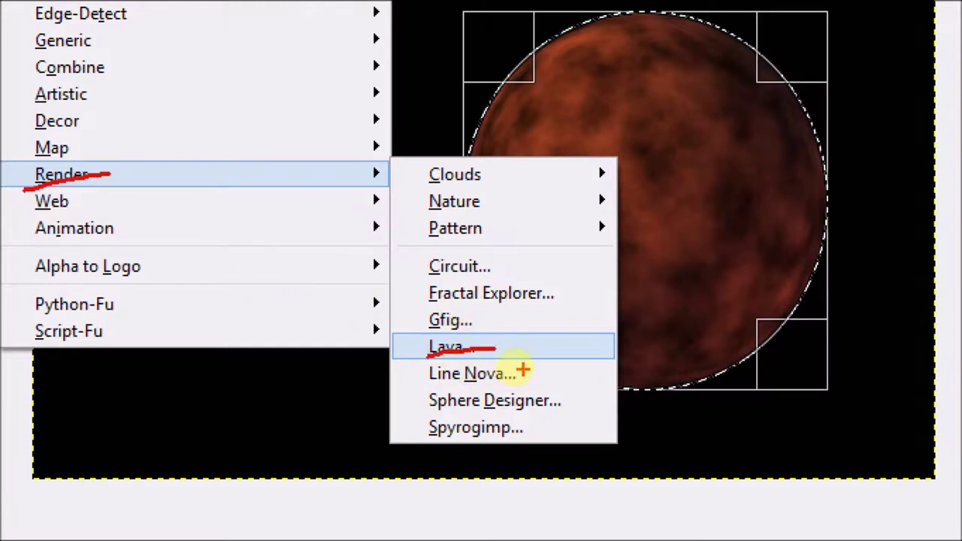
{"action": "key", "text": "Escape"}
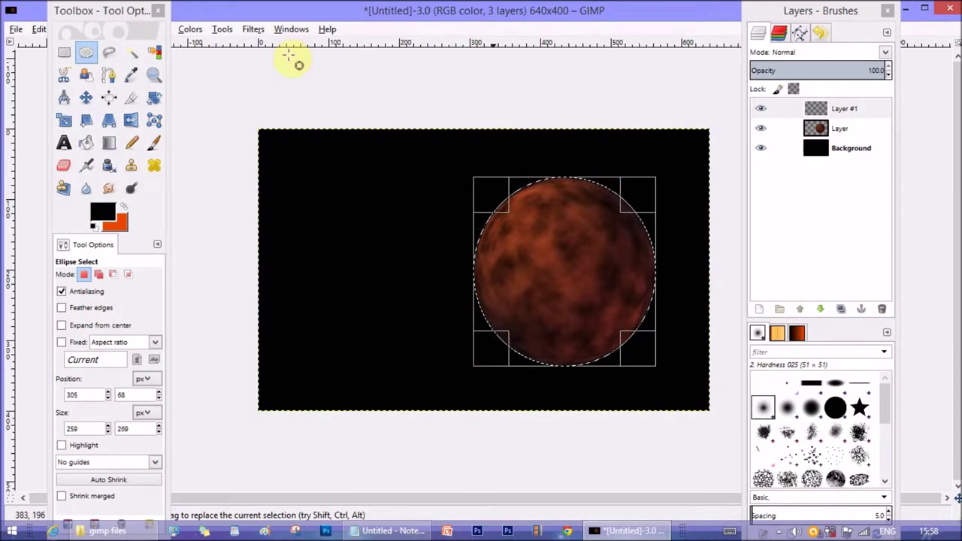
{"action": "left_click", "coordinate": [253, 30]}
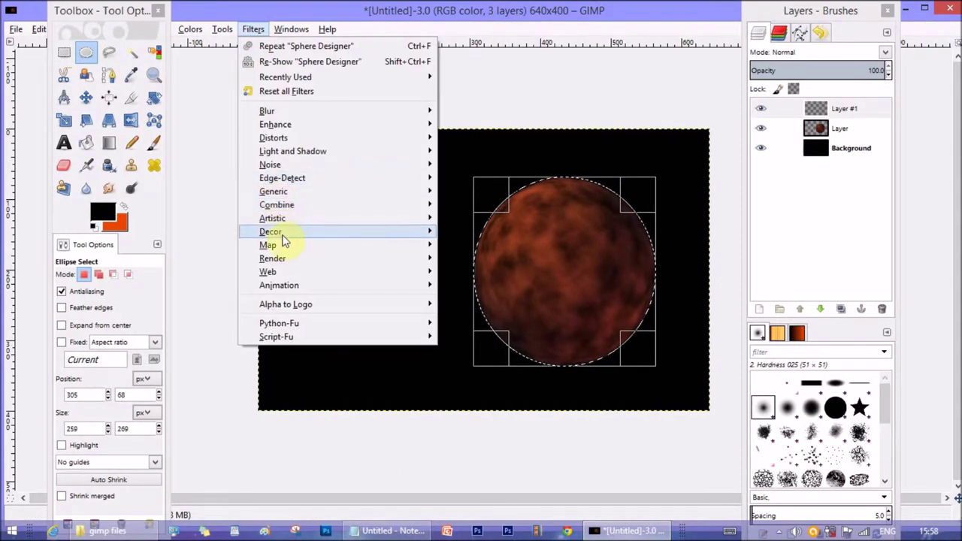
{"action": "mouse_move", "coordinate": [296, 258]}
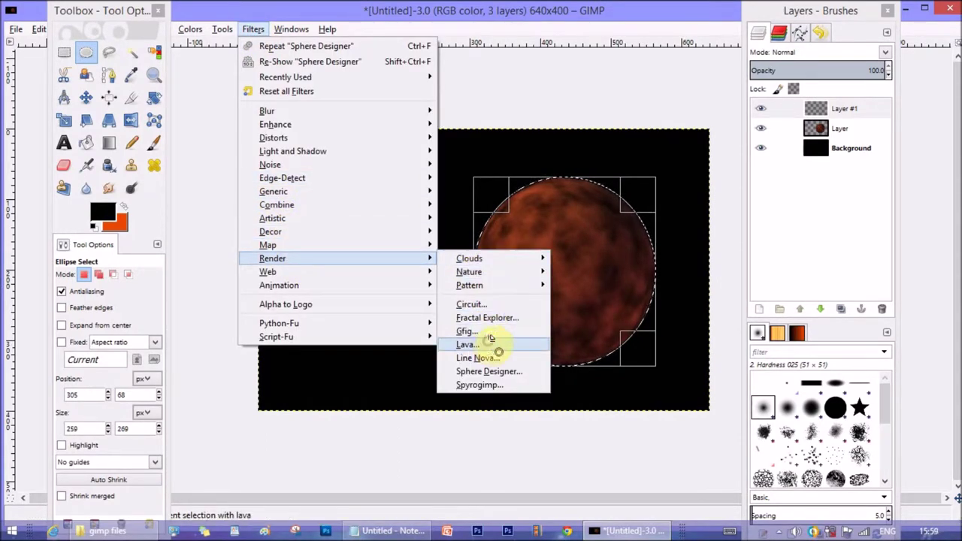
{"action": "left_click", "coordinate": [489, 339]}
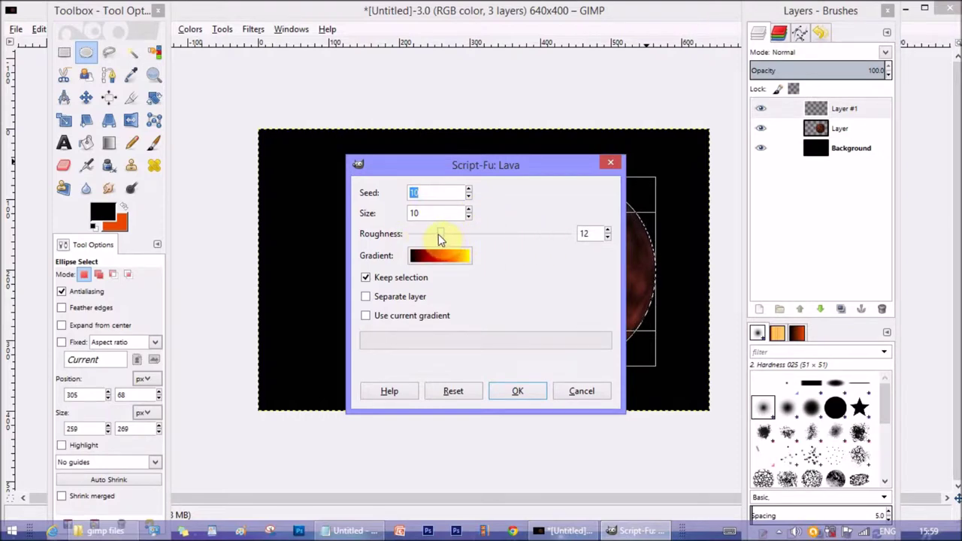
{"action": "left_click_drag", "start_coordinate": [440, 235], "coordinate": [437, 236]}
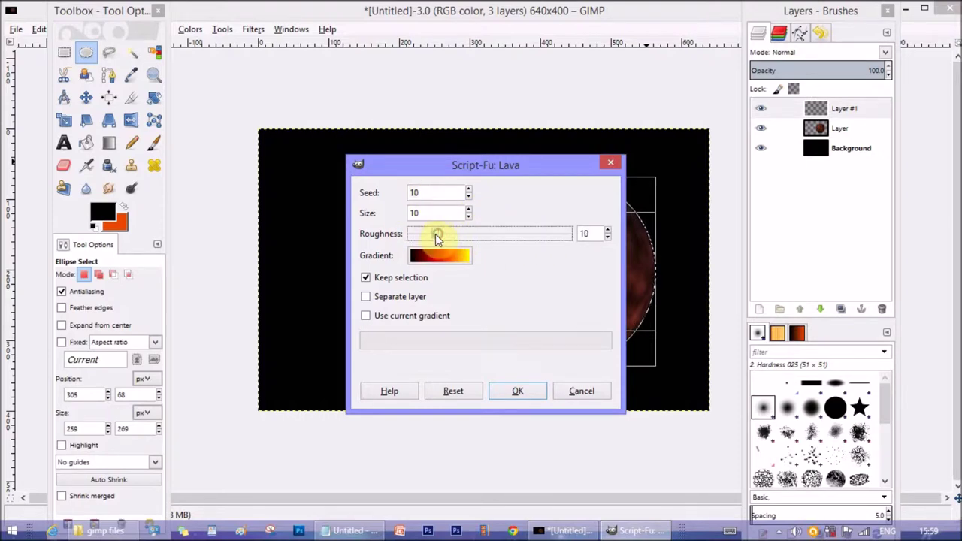
{"action": "left_click", "coordinate": [518, 392]}
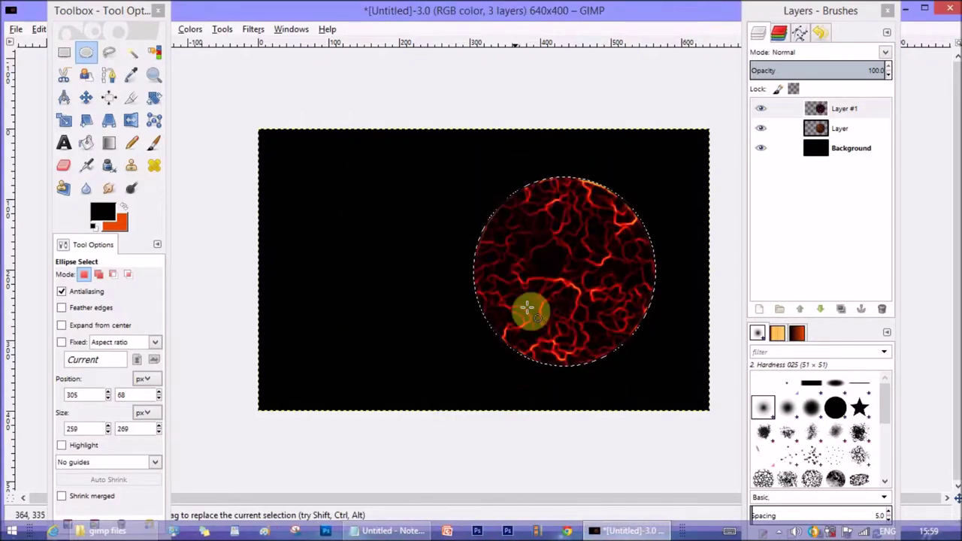
{"action": "left_click", "coordinate": [857, 109]}
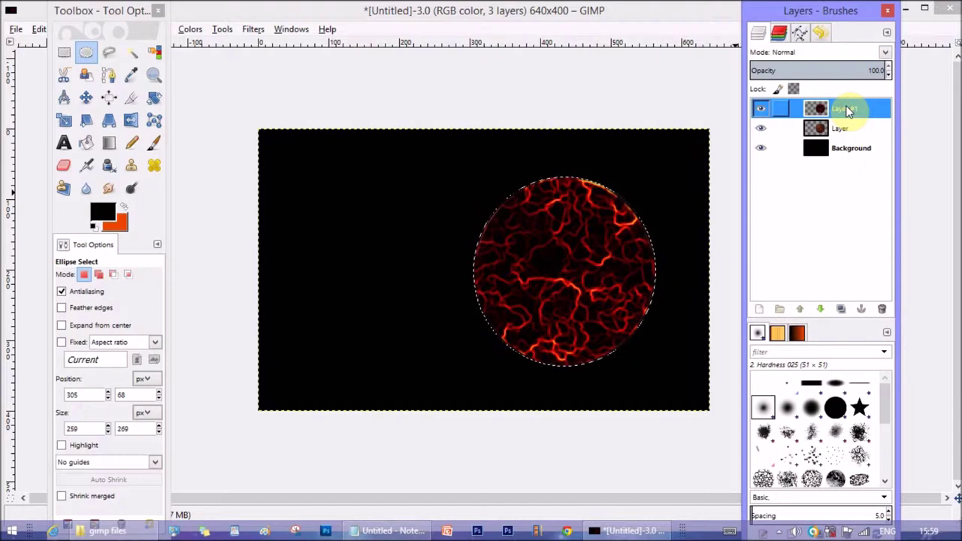
Create a new transparent Layer #2 above Layer #1
{"action": "right_click", "coordinate": [839, 109]}
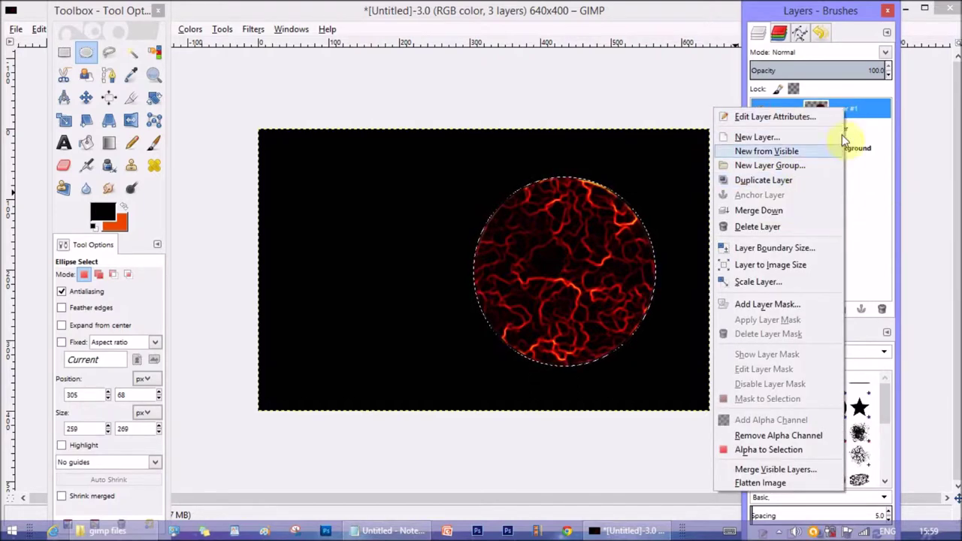
{"action": "left_click", "coordinate": [859, 113]}
{"action": "left_click", "coordinate": [758, 308]}
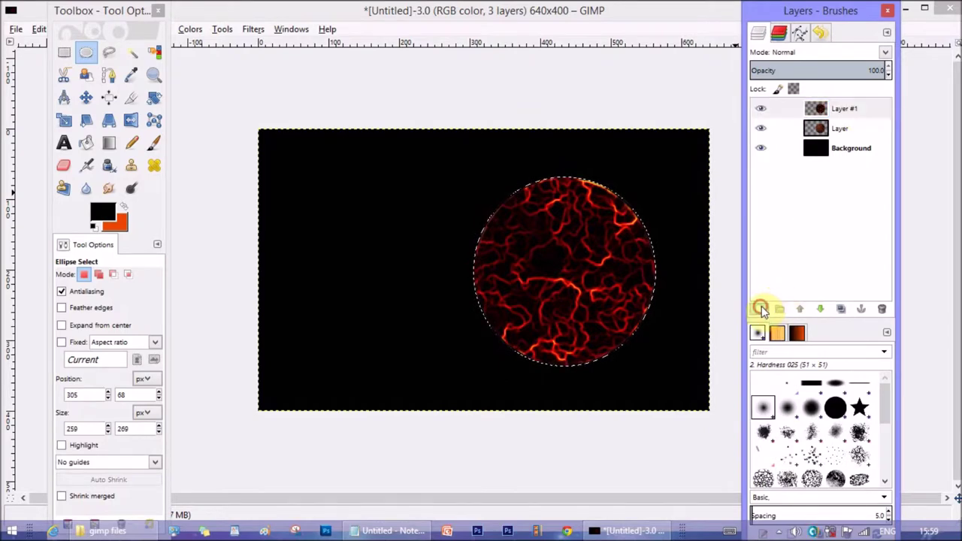
{"action": "left_click", "coordinate": [126, 241]}
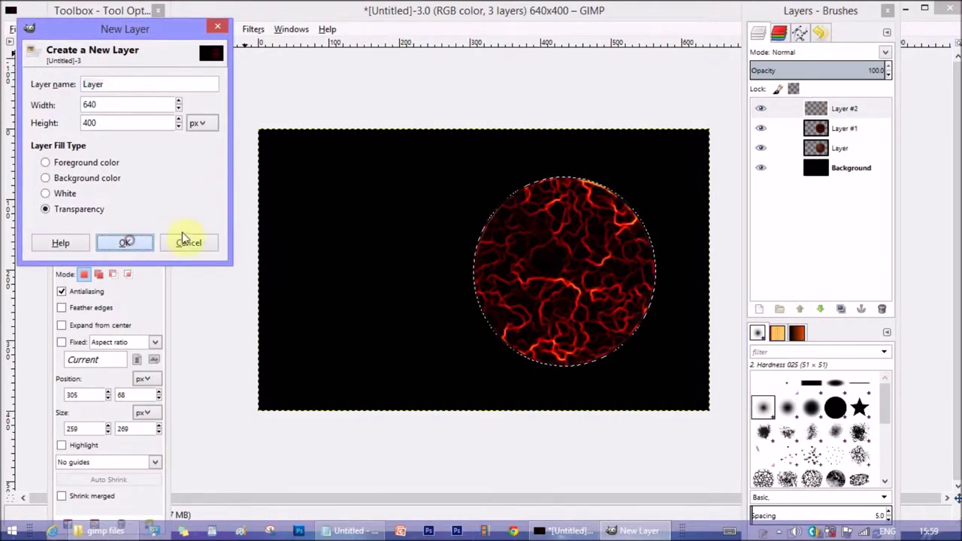
Render a second Lava pattern with Roughness 14 into the circle on Layer #2
{"action": "left_click", "coordinate": [253, 29]}
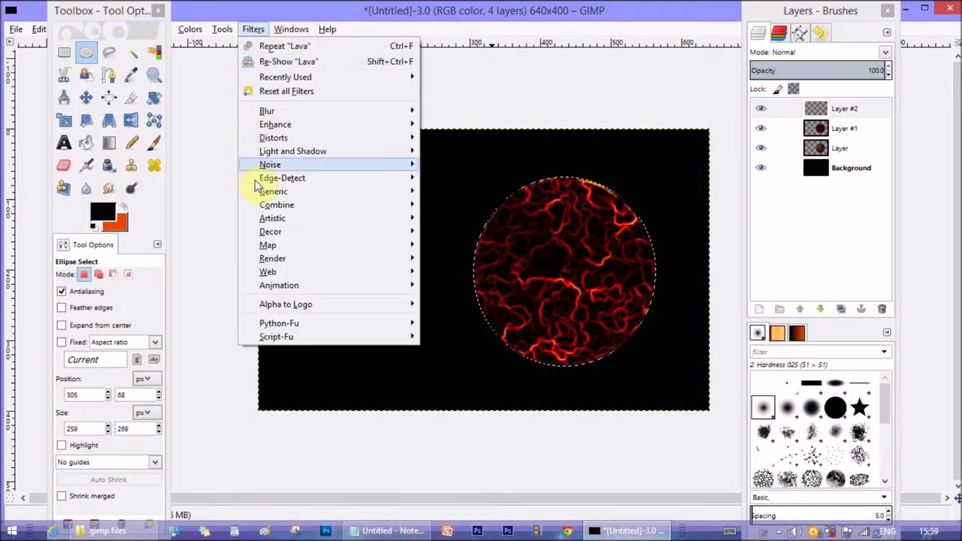
{"action": "mouse_move", "coordinate": [297, 260]}
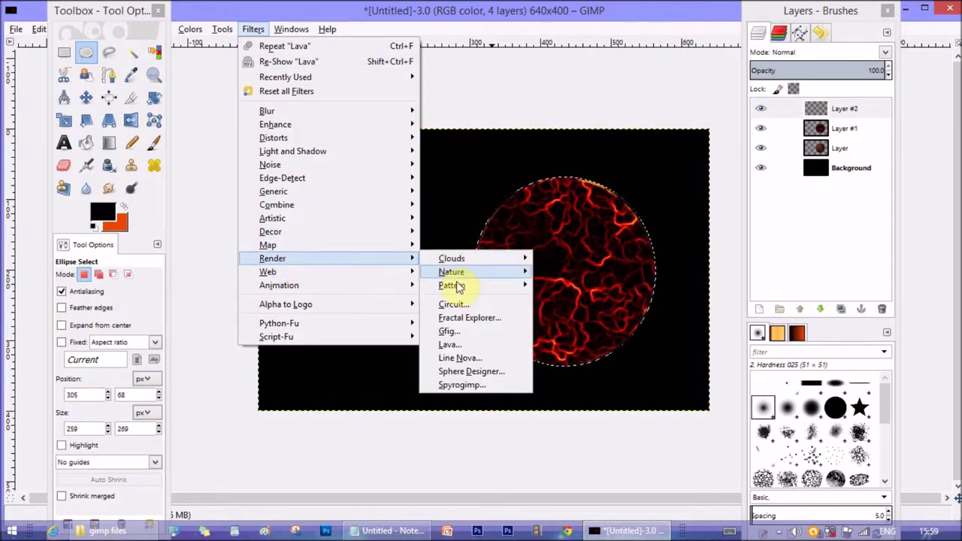
{"action": "left_click", "coordinate": [460, 347]}
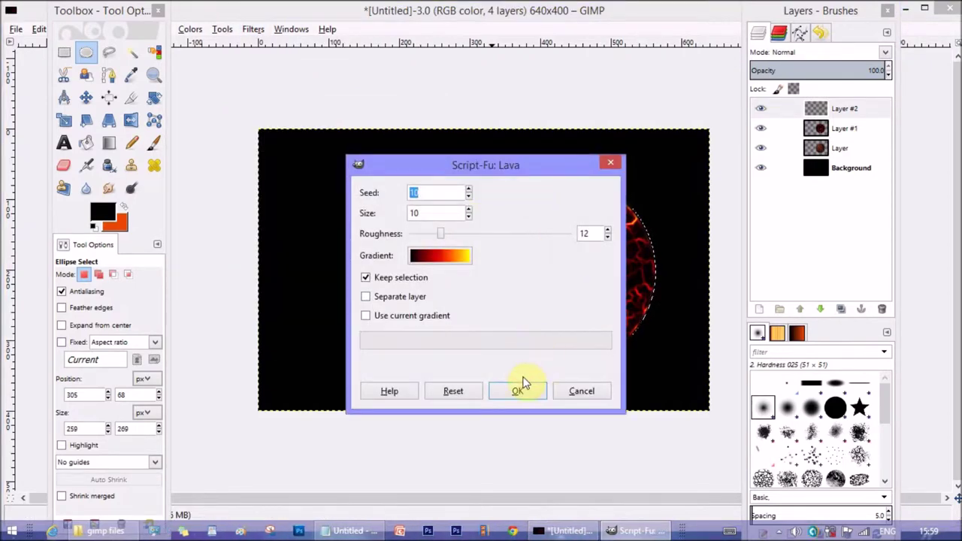
{"action": "left_click_drag", "start_coordinate": [442, 236], "coordinate": [451, 238]}
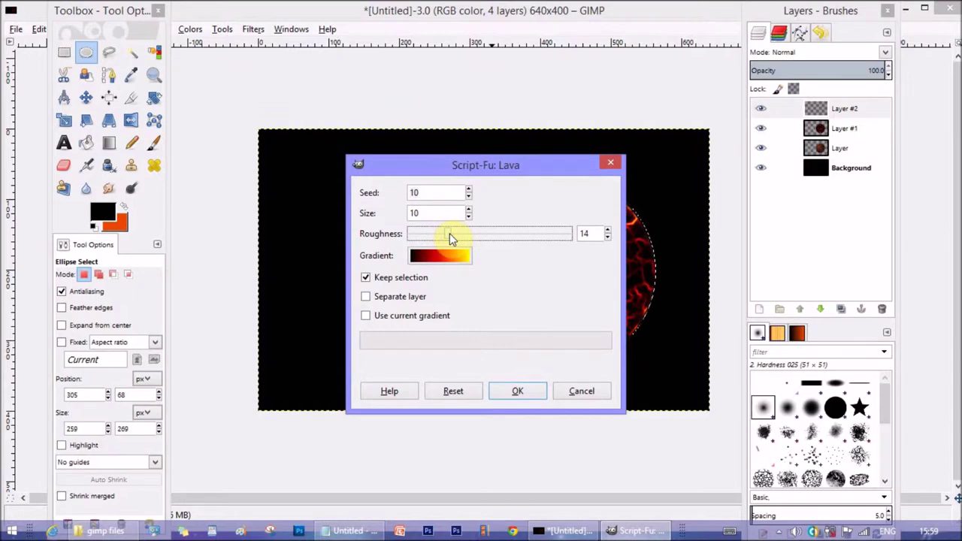
{"action": "left_click", "coordinate": [520, 392]}
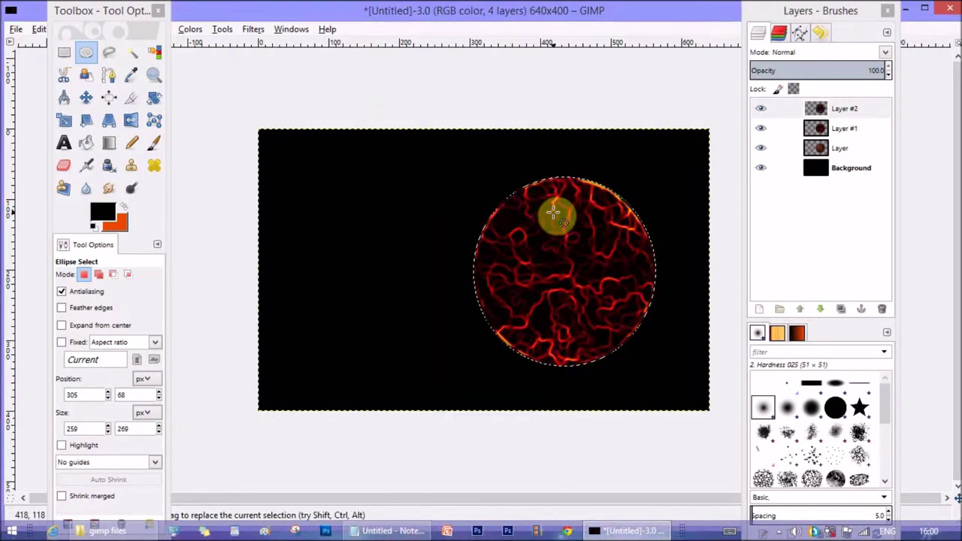
Hide Layer #2 to compare the lava crack layers
{"action": "left_click", "coordinate": [860, 131]}
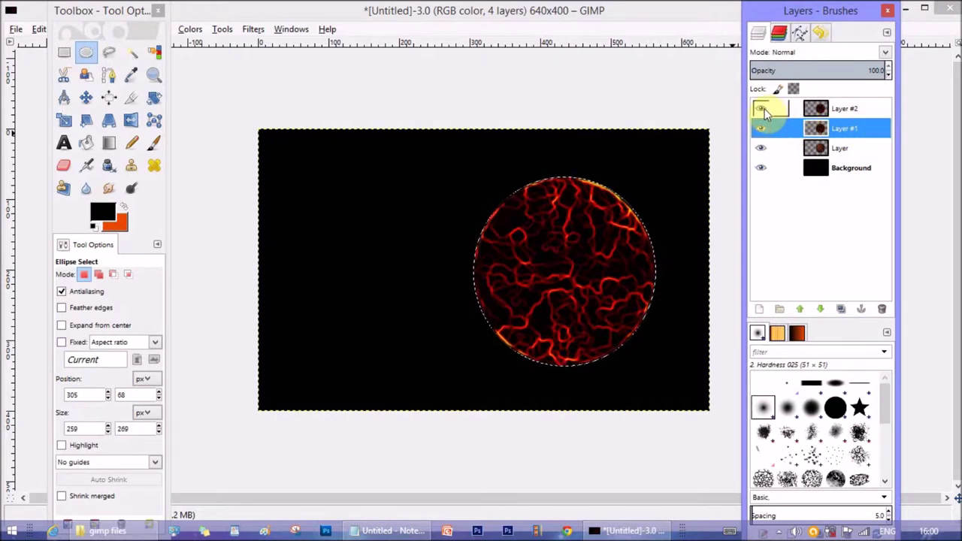
{"action": "left_click", "coordinate": [761, 109]}
{"action": "left_click", "coordinate": [829, 106]}
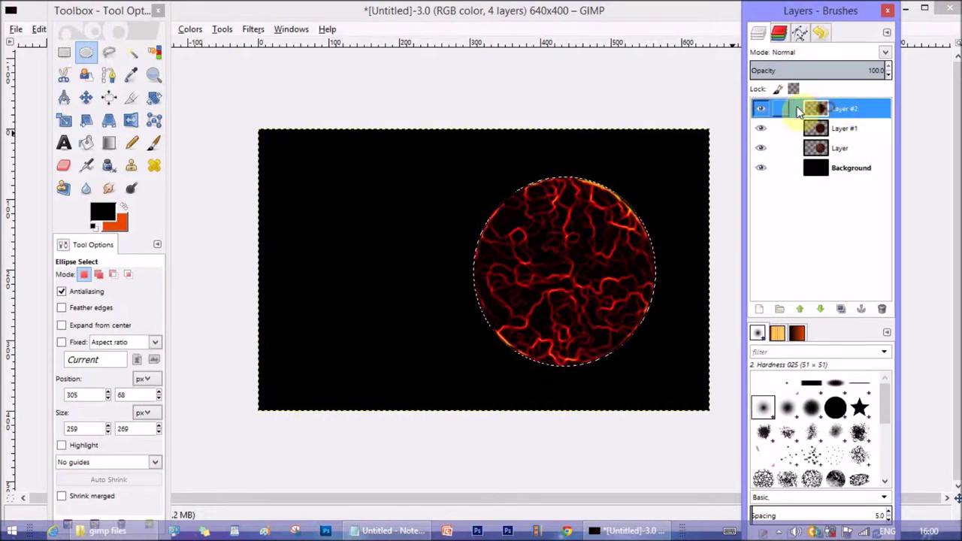
{"action": "left_click", "coordinate": [761, 108]}
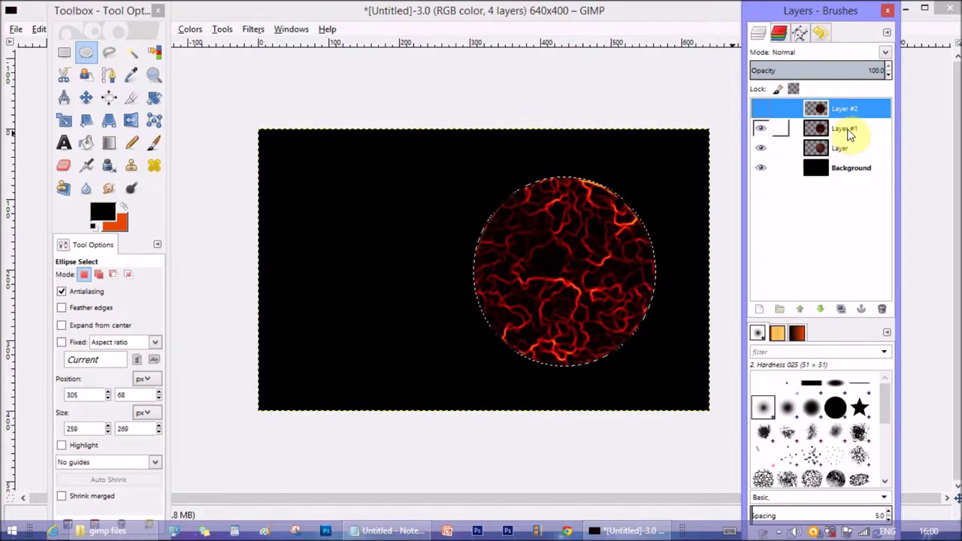
Rename Layer #1 to LAVA1 and Layer #2 to LAVA2
{"action": "left_click", "coordinate": [849, 133]}
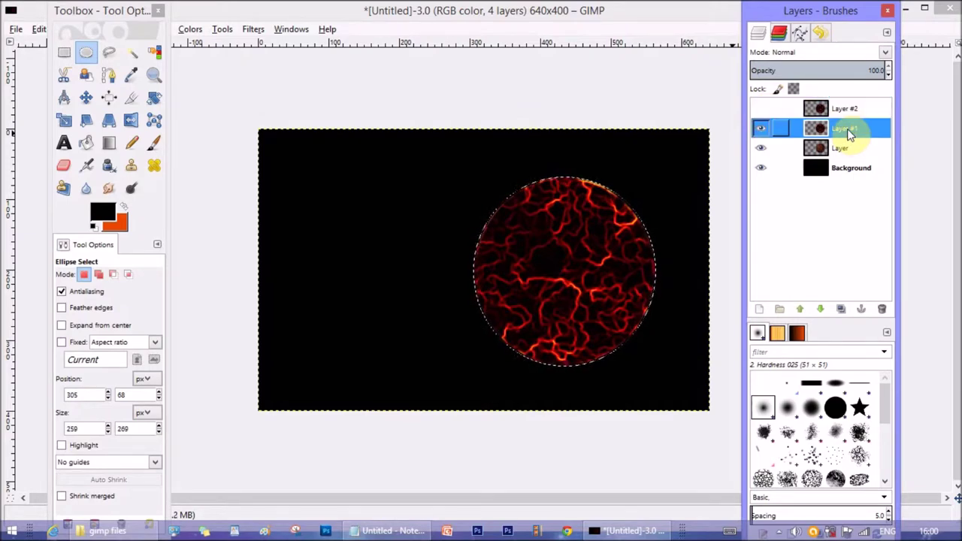
{"action": "double_click", "coordinate": [848, 132]}
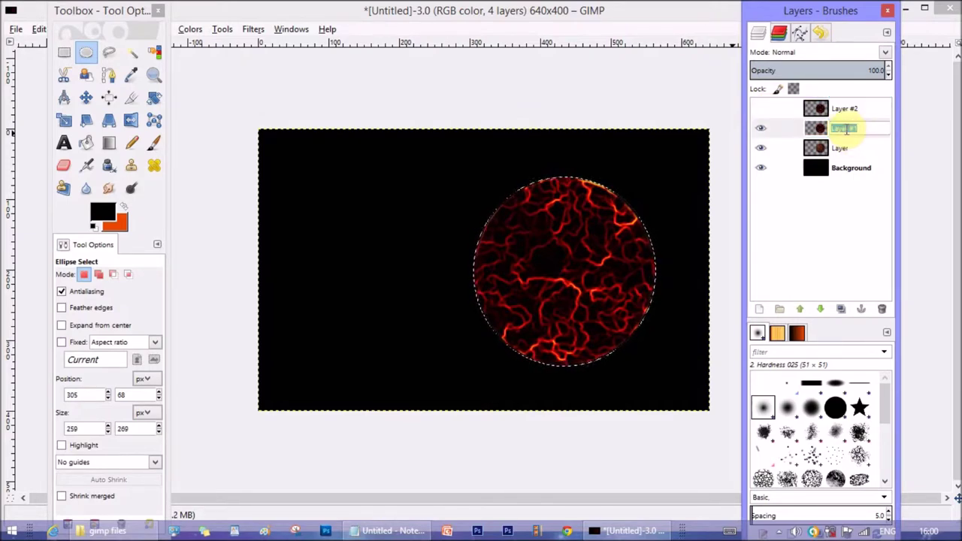
{"action": "type", "text": "LAVA1"}
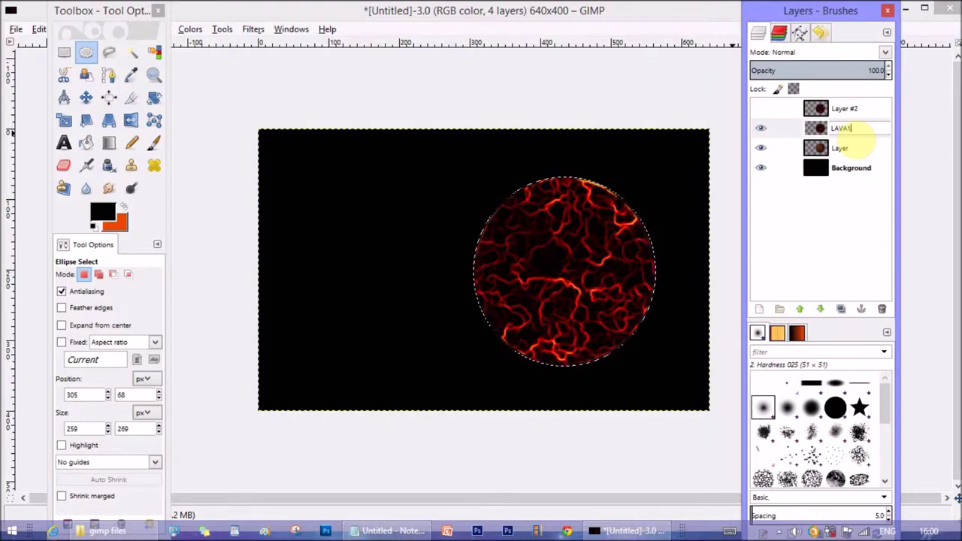
{"action": "key", "text": "Return"}
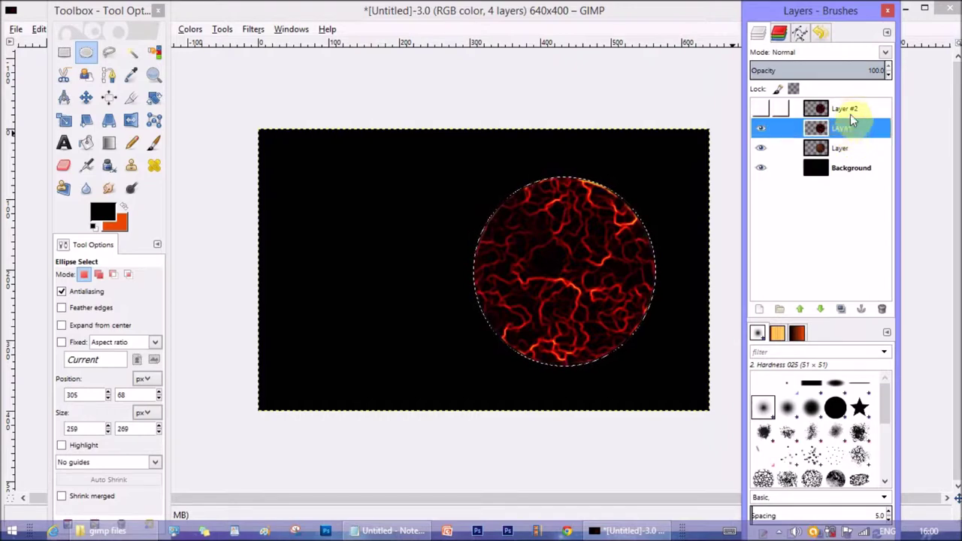
{"action": "left_click", "coordinate": [851, 110]}
{"action": "double_click", "coordinate": [844, 109]}
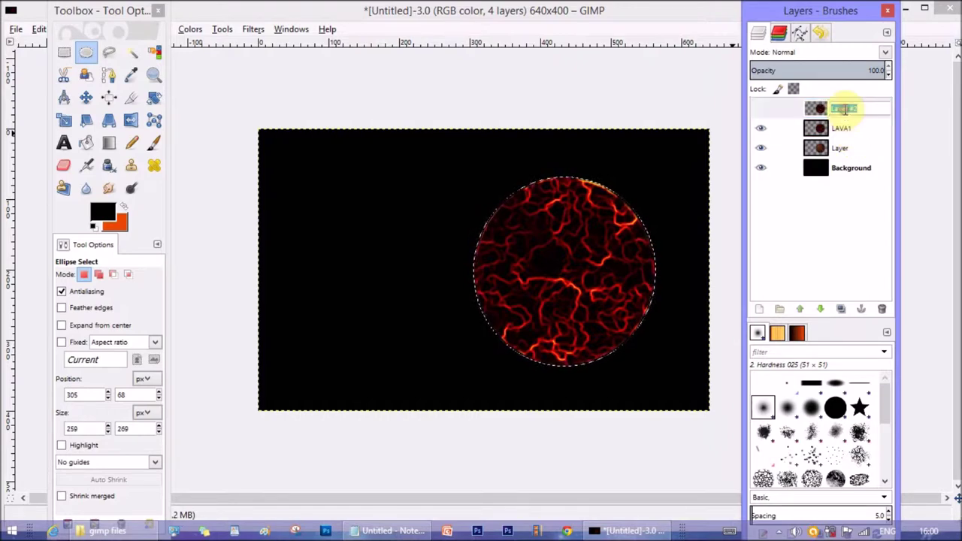
{"action": "type", "text": "LAVA"}
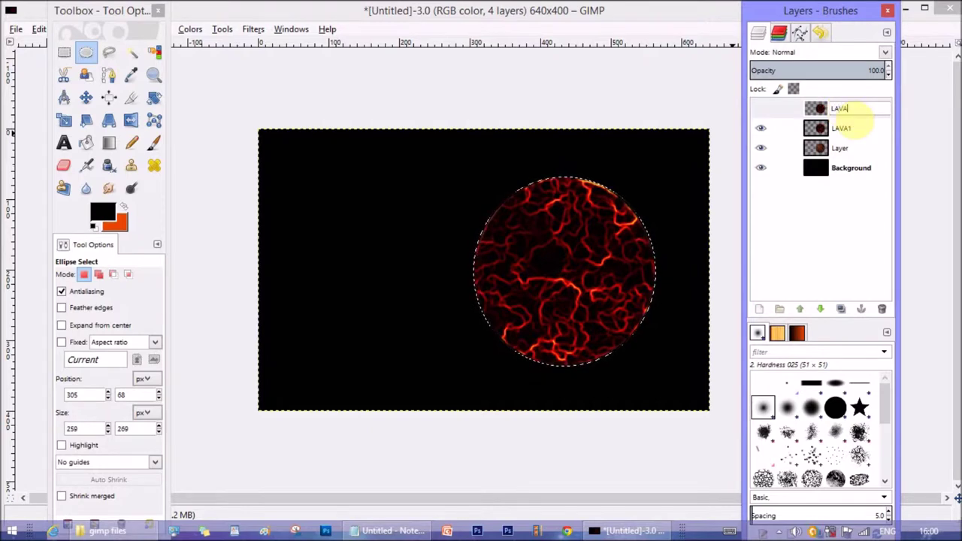
{"action": "type", "text": "2"}
{"action": "key", "text": "Return"}
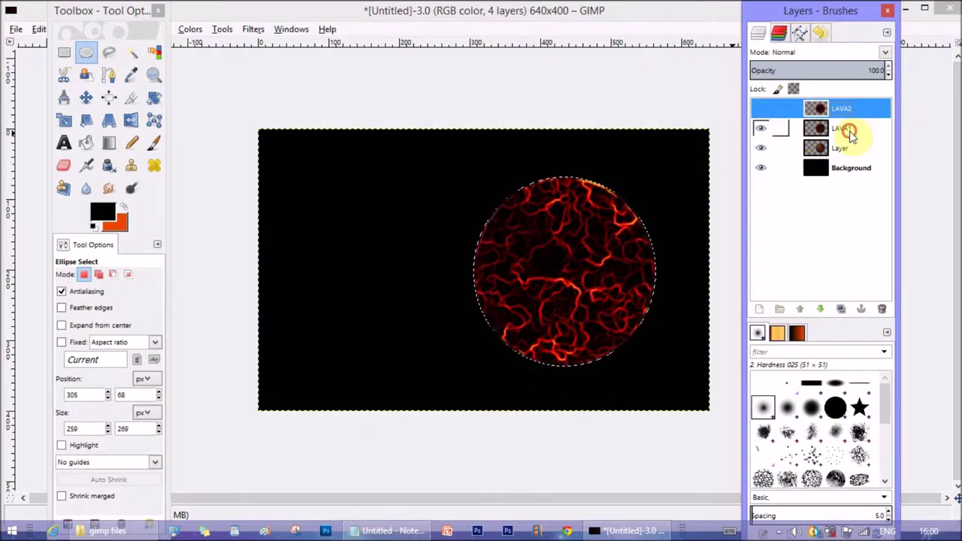
Set LAVA1's blending mode to Overlay and LAVA2's to Difference
{"action": "left_click", "coordinate": [847, 129]}
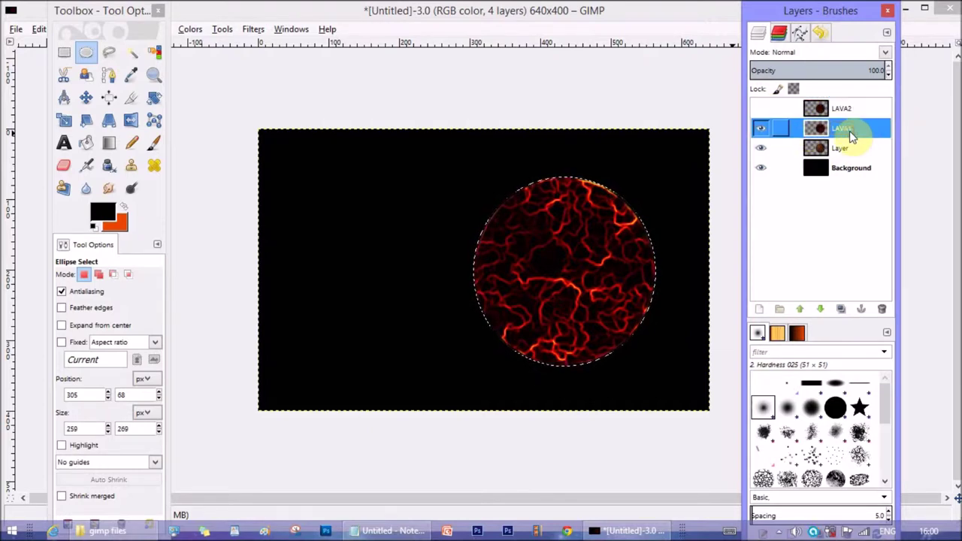
{"action": "left_click", "coordinate": [886, 52]}
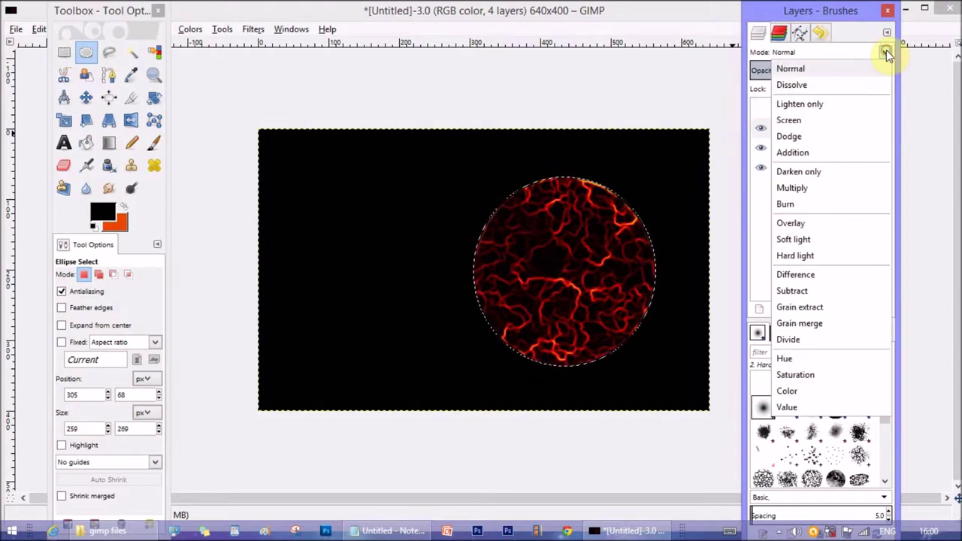
{"action": "left_click", "coordinate": [812, 224]}
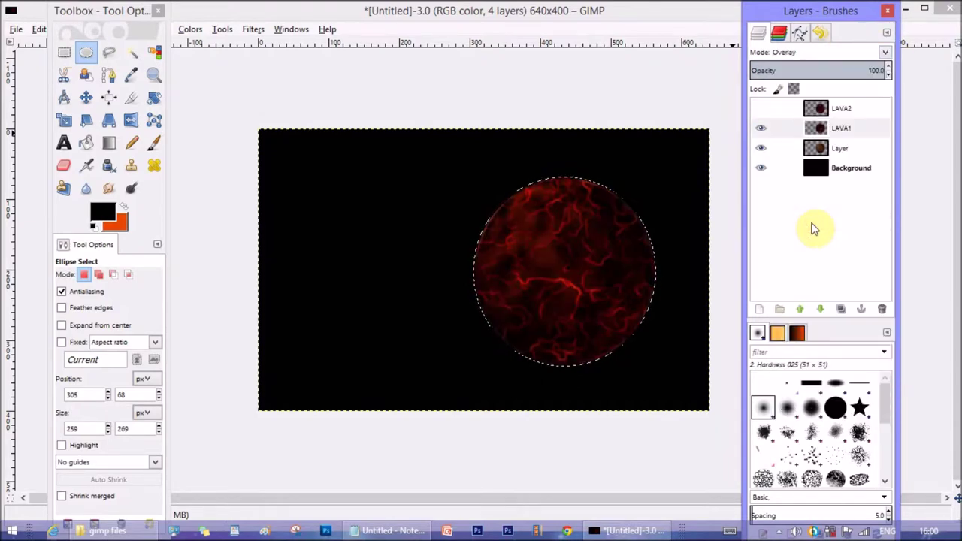
{"action": "left_click", "coordinate": [848, 110]}
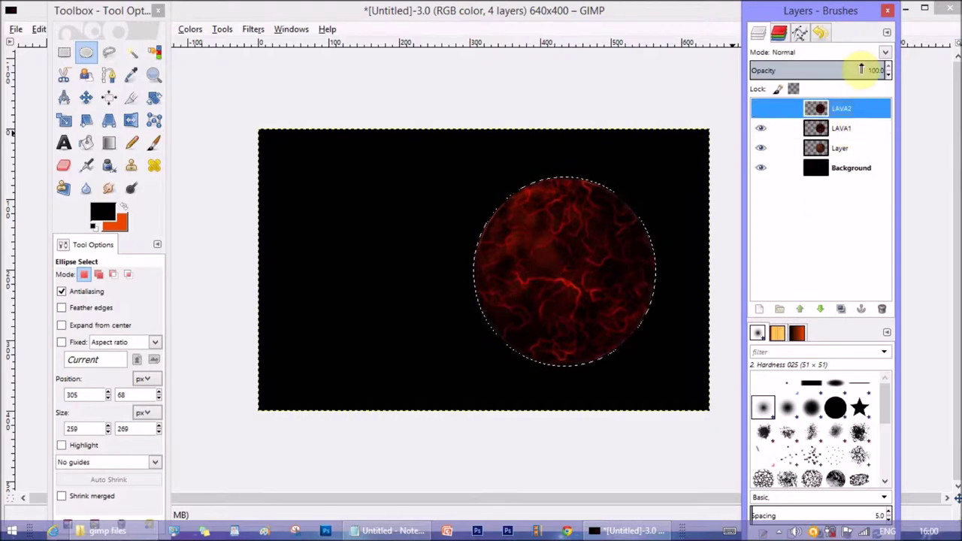
{"action": "left_click", "coordinate": [887, 52]}
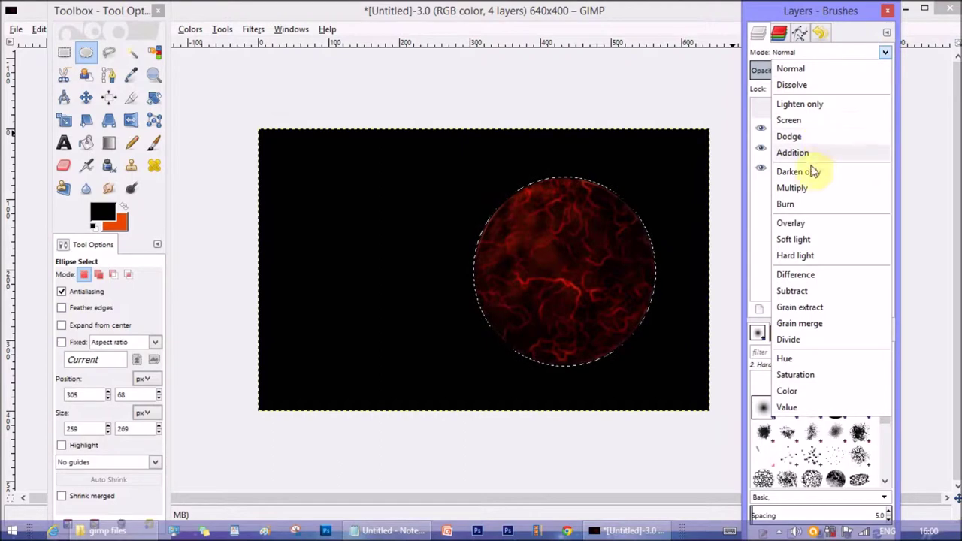
{"action": "left_click", "coordinate": [804, 274]}
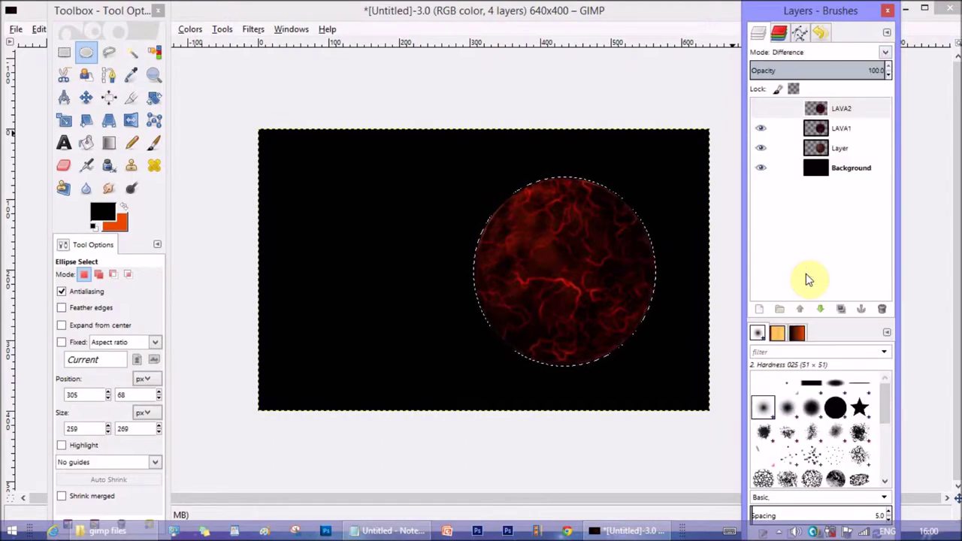
Duplicate LAVA2 and set the LAVA2 copy to Screen mode
{"action": "left_click", "coordinate": [840, 110]}
{"action": "right_click", "coordinate": [857, 110]}
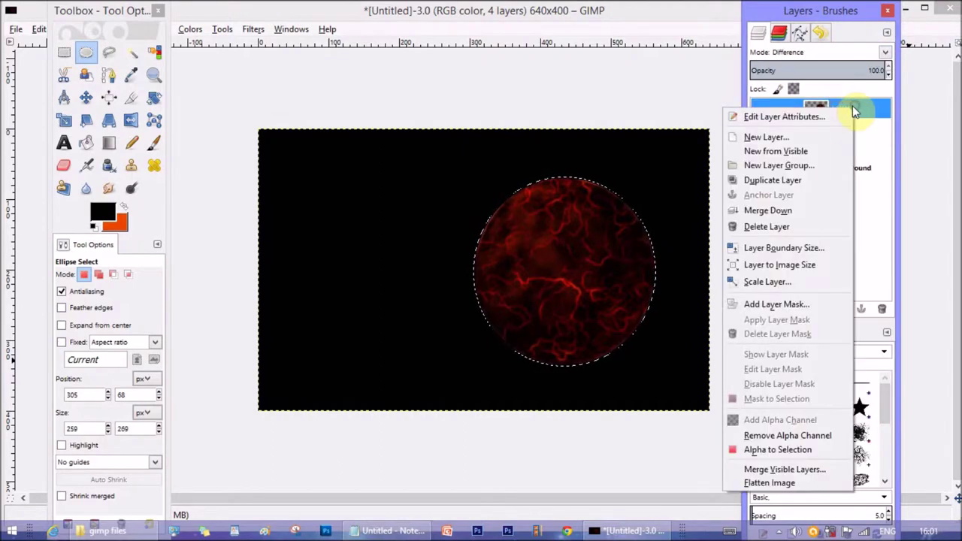
{"action": "left_click", "coordinate": [776, 178]}
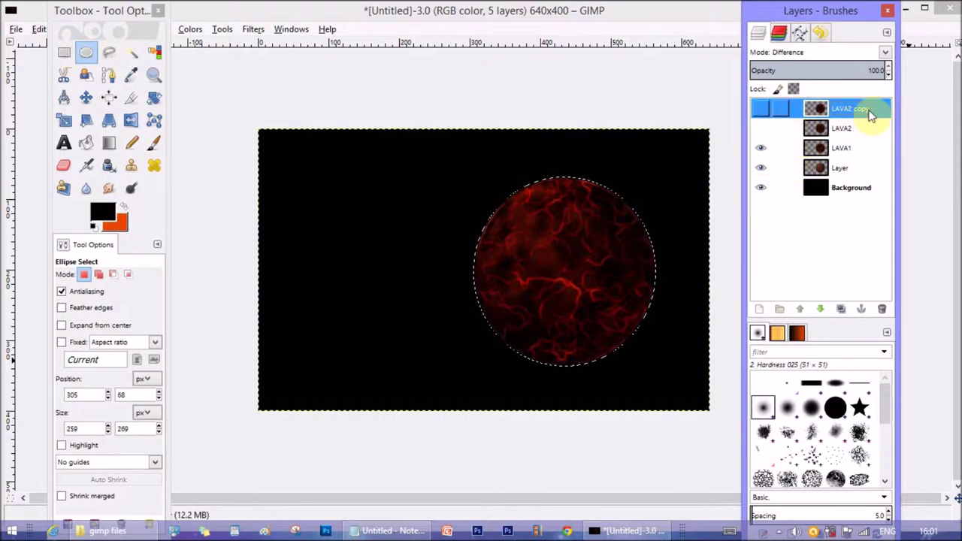
{"action": "left_click", "coordinate": [886, 52]}
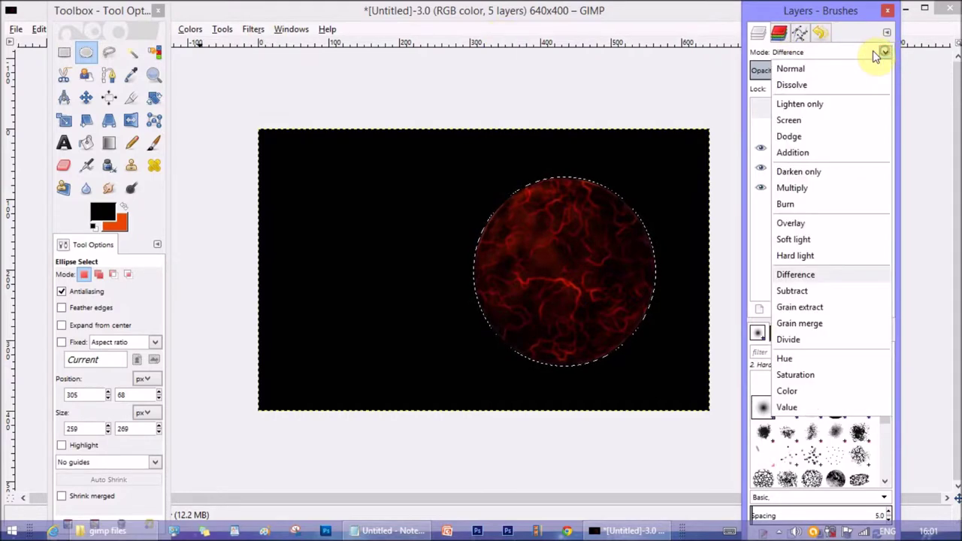
{"action": "left_click", "coordinate": [808, 122]}
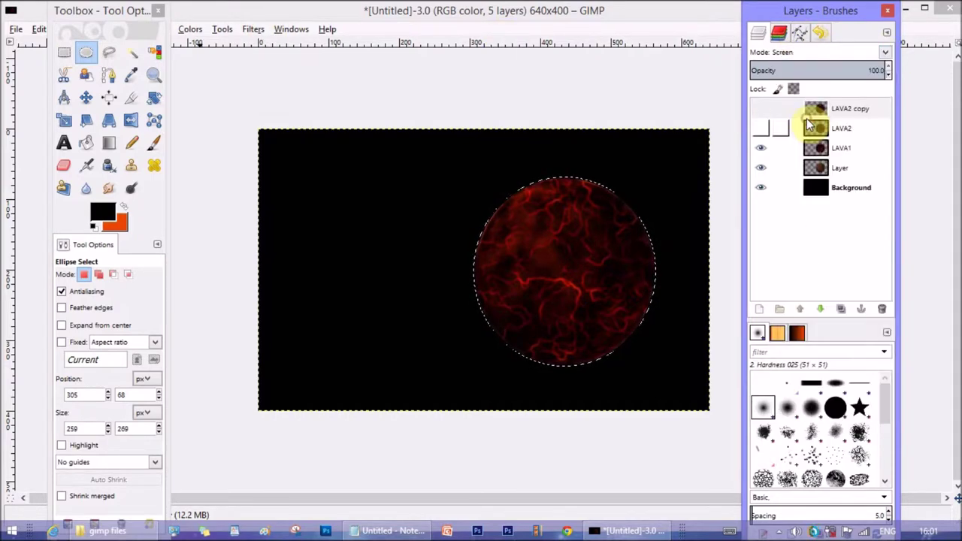
Toggle LAVA2 and LAVA2 copy visibility to compare, leaving both shown
{"action": "left_click", "coordinate": [851, 111]}
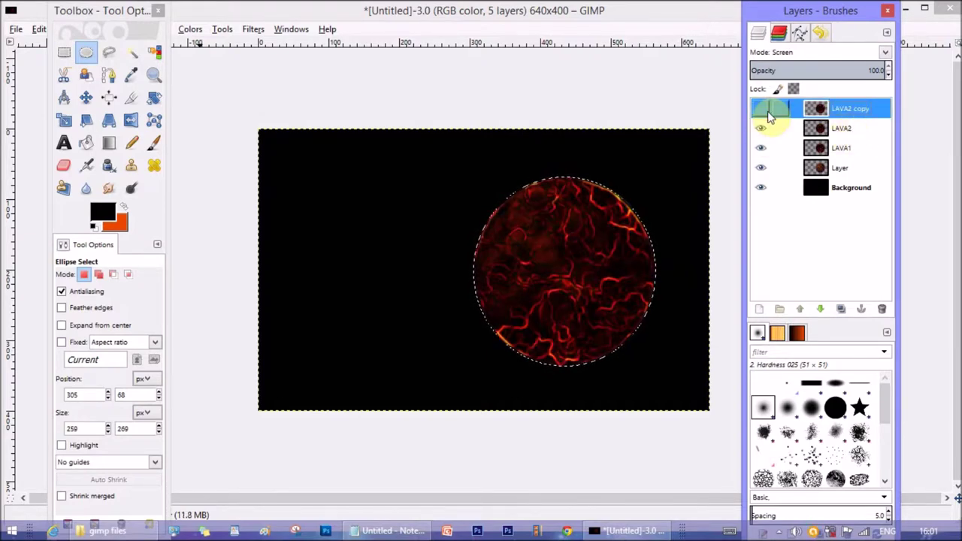
{"action": "left_click", "coordinate": [761, 110]}
{"action": "left_click", "coordinate": [848, 128]}
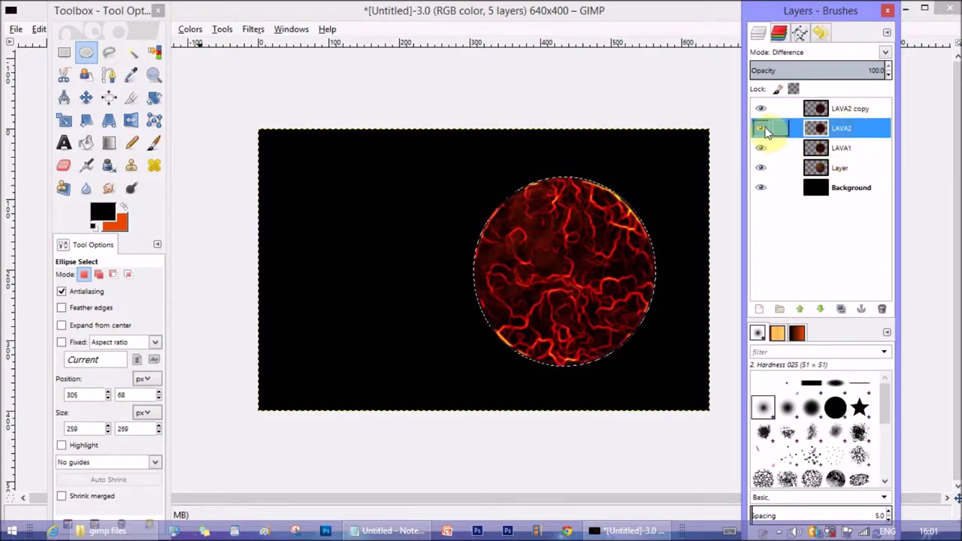
{"action": "left_click", "coordinate": [760, 110]}
{"action": "left_click", "coordinate": [848, 147]}
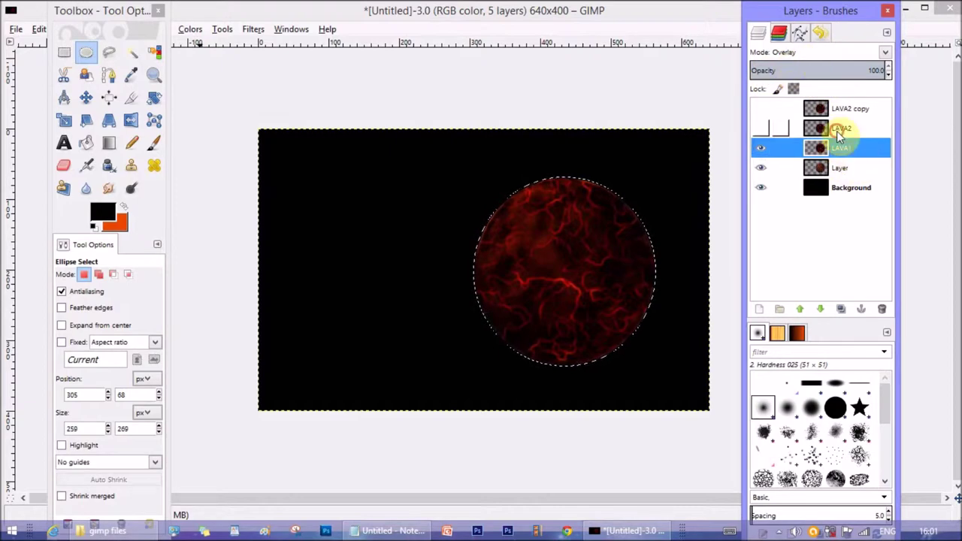
{"action": "left_click", "coordinate": [848, 108]}
{"action": "left_click", "coordinate": [761, 109]}
{"action": "left_click", "coordinate": [760, 127]}
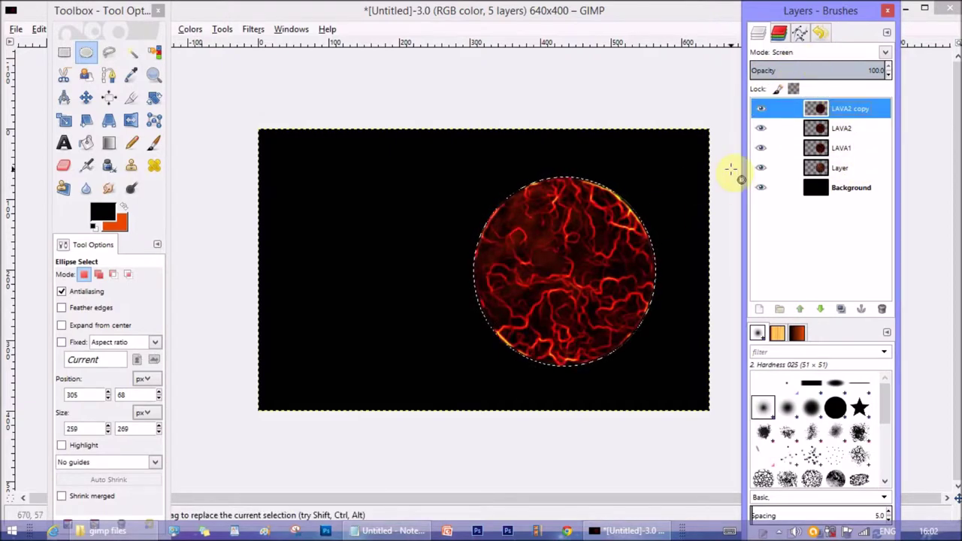
Lower LAVA2 copy's opacity to about 85 and adjust LAVA2's opacity
{"action": "left_click", "coordinate": [865, 70]}
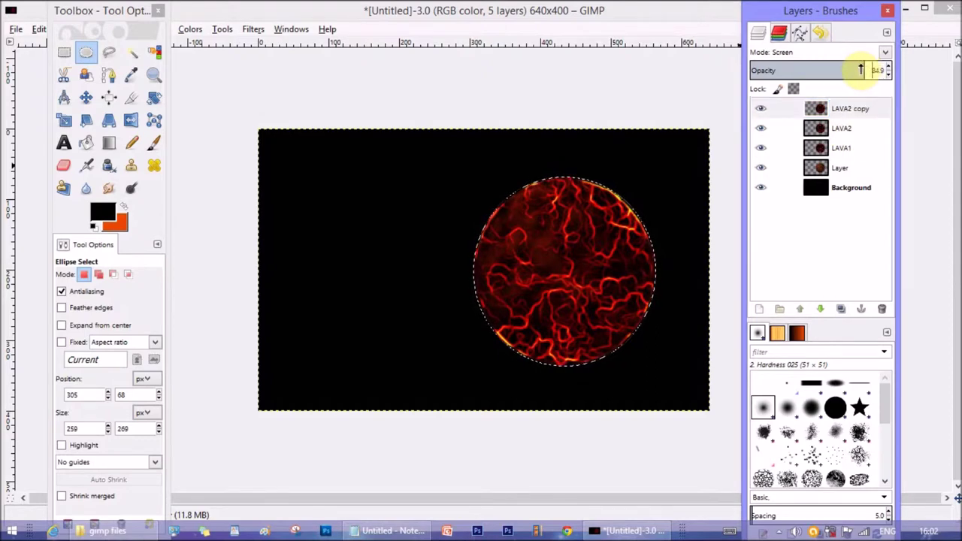
{"action": "left_click", "coordinate": [850, 108]}
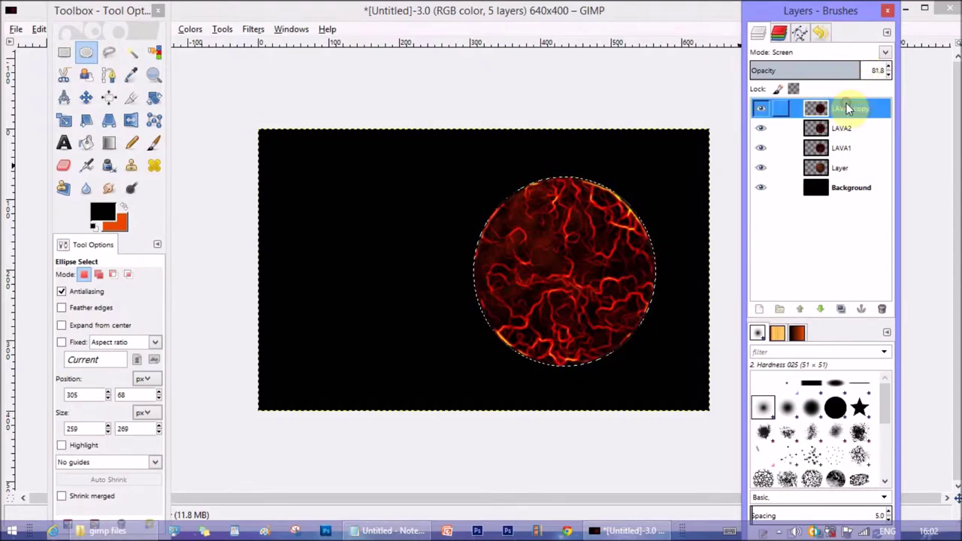
{"action": "left_click", "coordinate": [846, 129]}
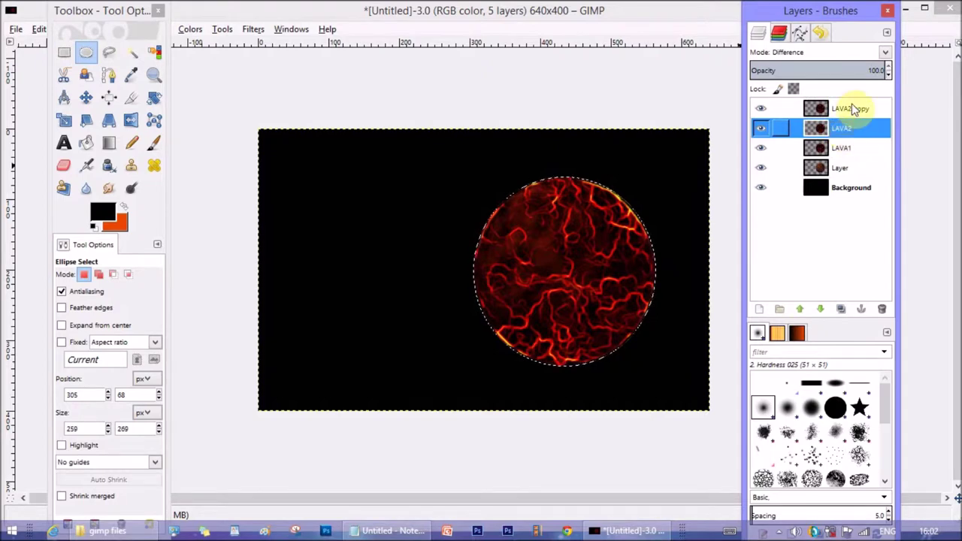
{"action": "left_click", "coordinate": [877, 70]}
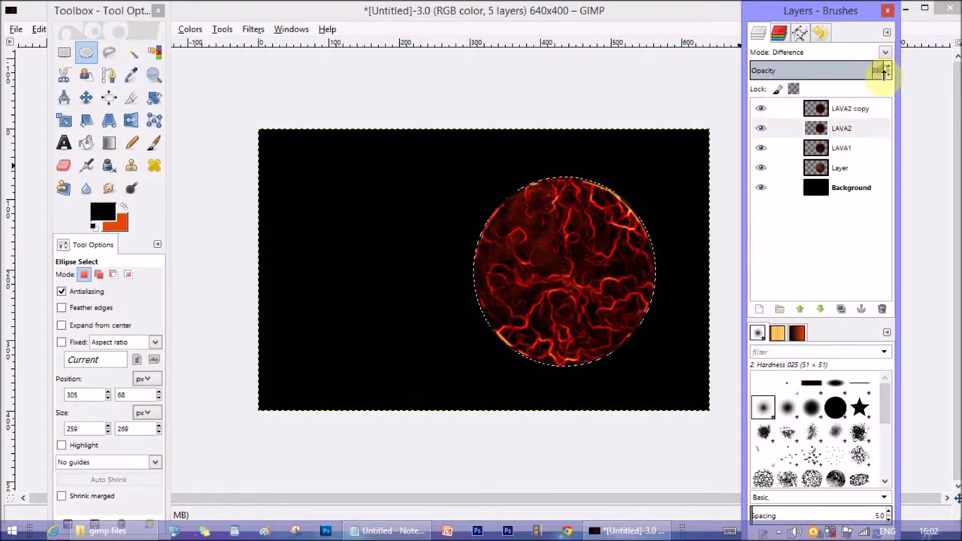
{"action": "left_click", "coordinate": [846, 168]}
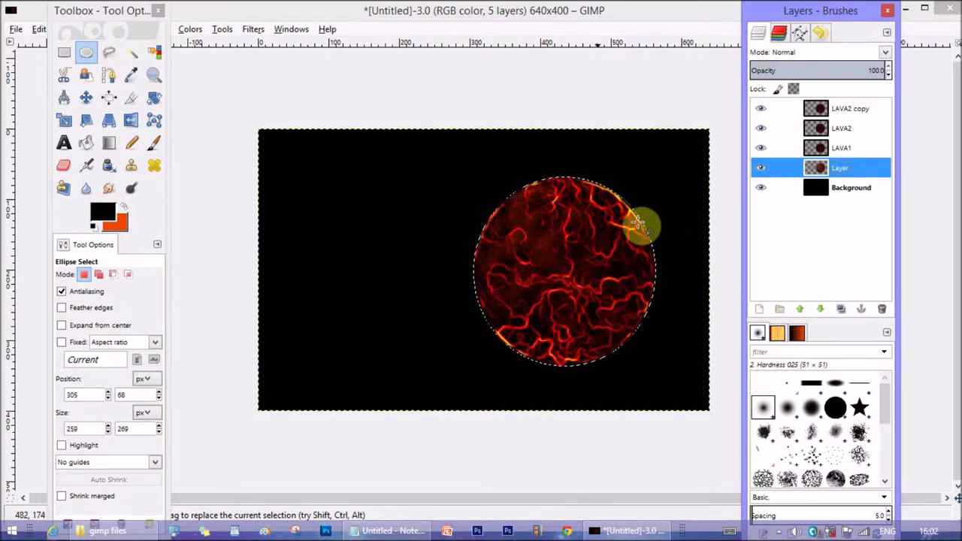
Add a new transparent layer above Layer and name the layer above the background PLANET BASE 1
{"action": "left_click", "coordinate": [759, 311]}
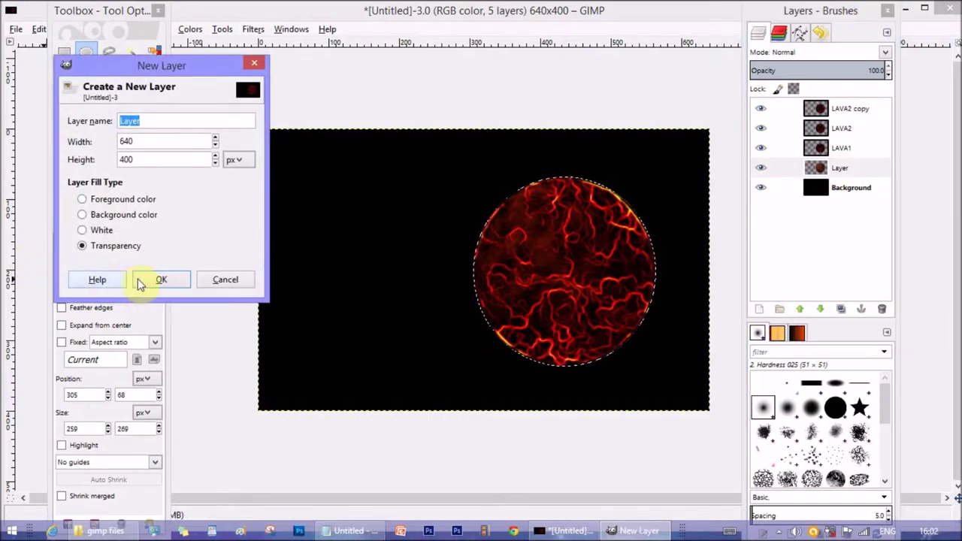
{"action": "left_click", "coordinate": [139, 282]}
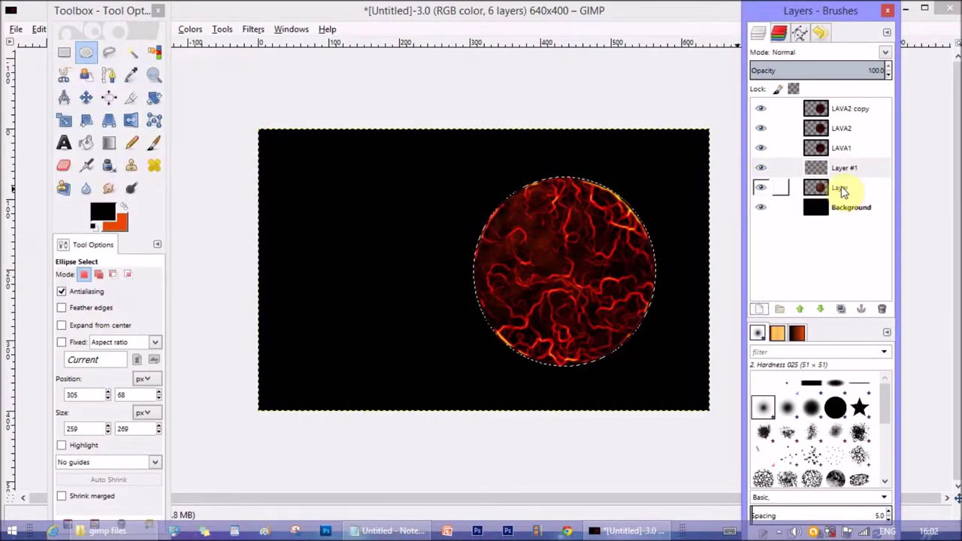
{"action": "double_click", "coordinate": [841, 188]}
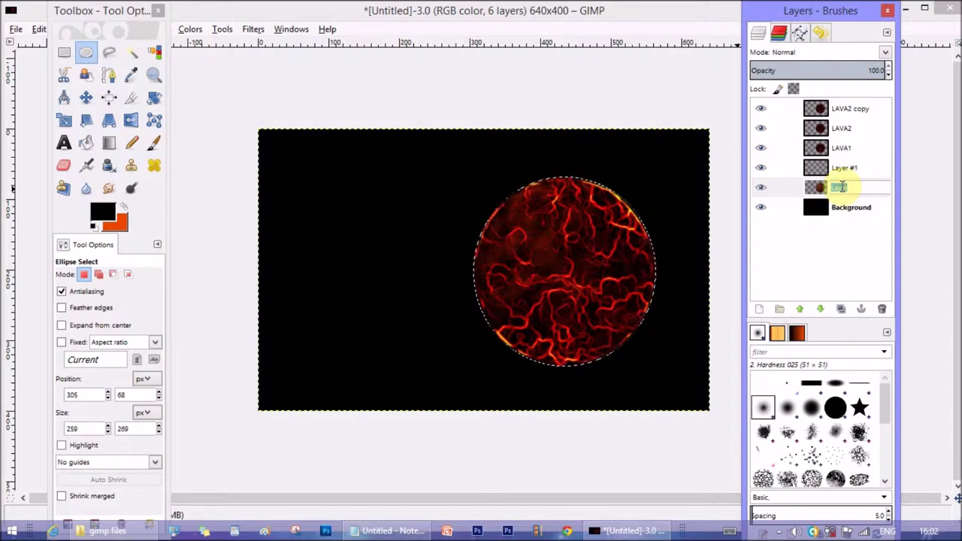
{"action": "type", "text": "Pl"}
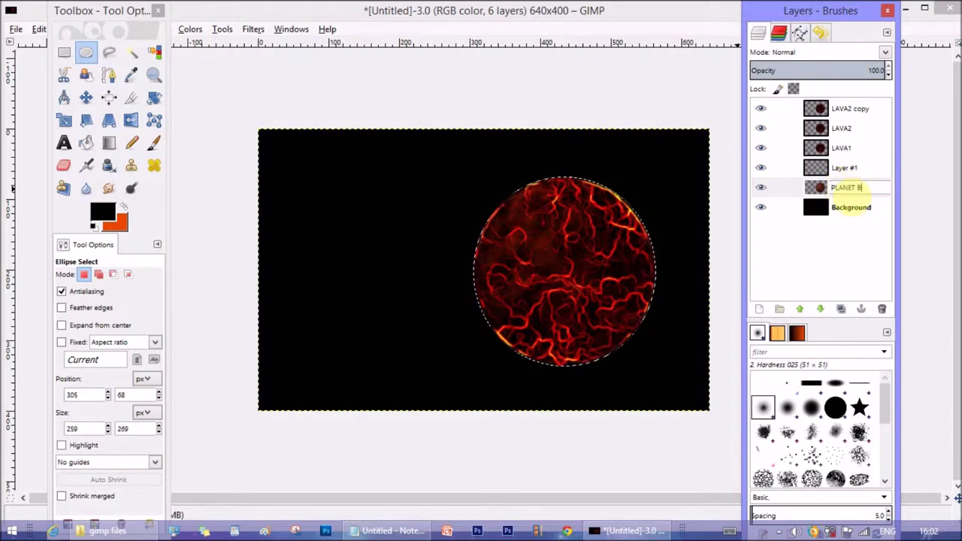
{"action": "key", "text": "Return"}
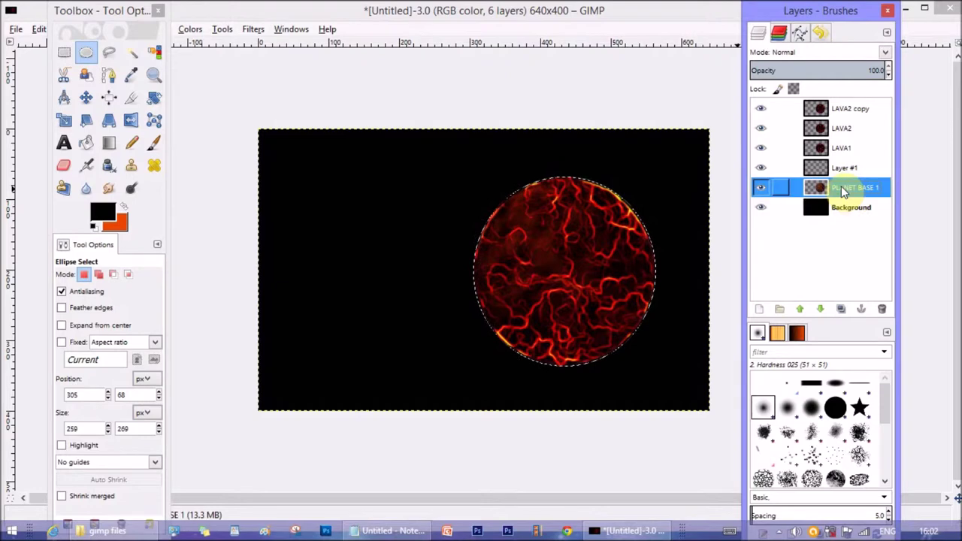
Rename Layer #1 to PLANET BASE 2
{"action": "left_click", "coordinate": [844, 169]}
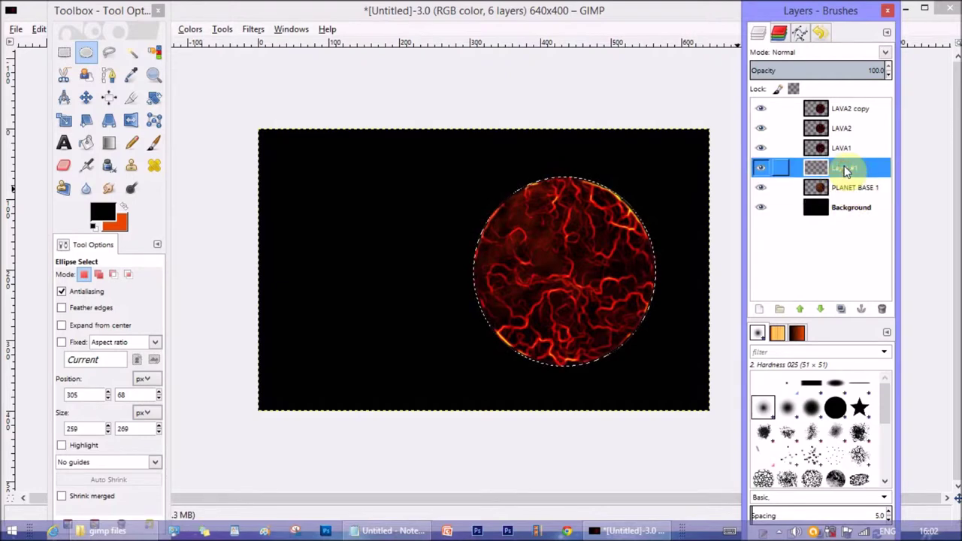
{"action": "double_click", "coordinate": [844, 169]}
{"action": "type", "text": "PLANET BASE"}
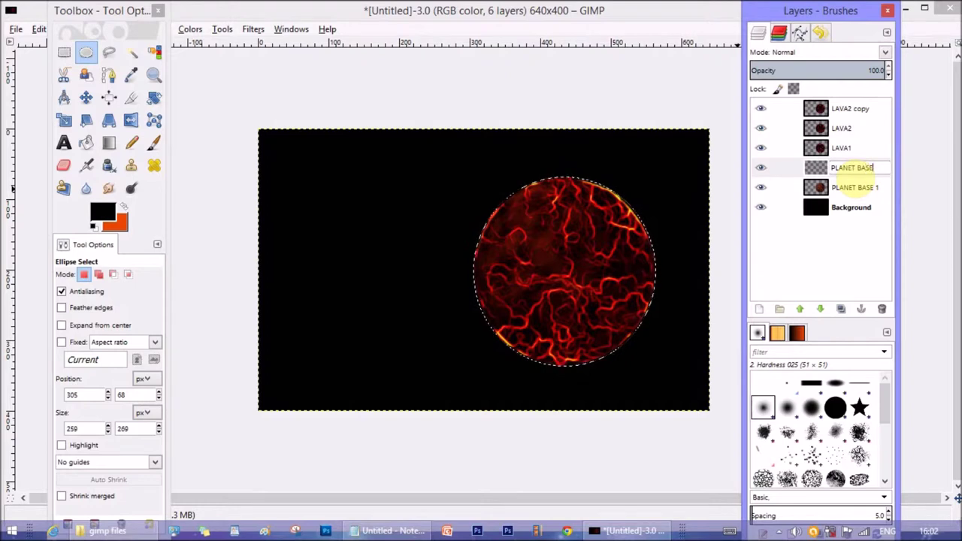
{"action": "type", "text": " 2"}
{"action": "key", "text": "Return"}
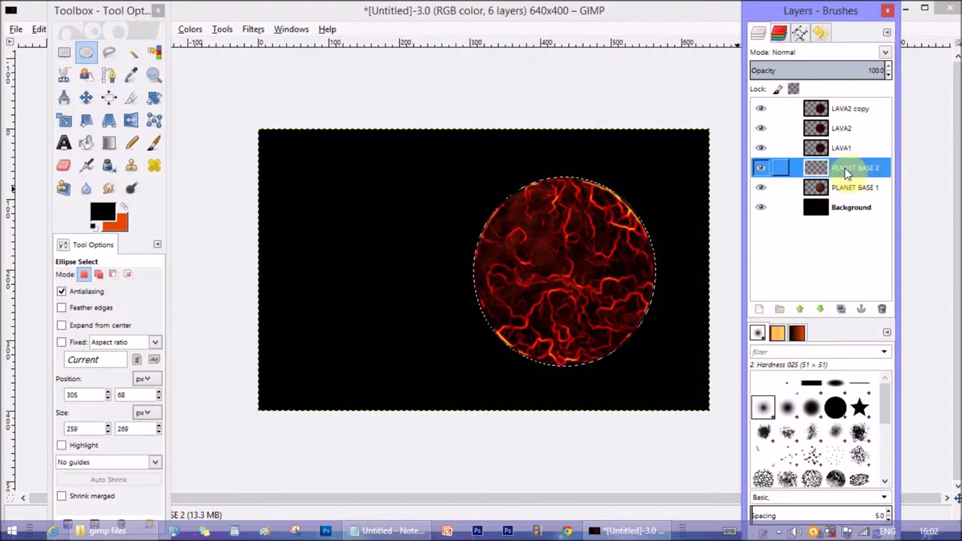
Launch Sphere Designer and set the texture colour to white
{"action": "left_click", "coordinate": [253, 29]}
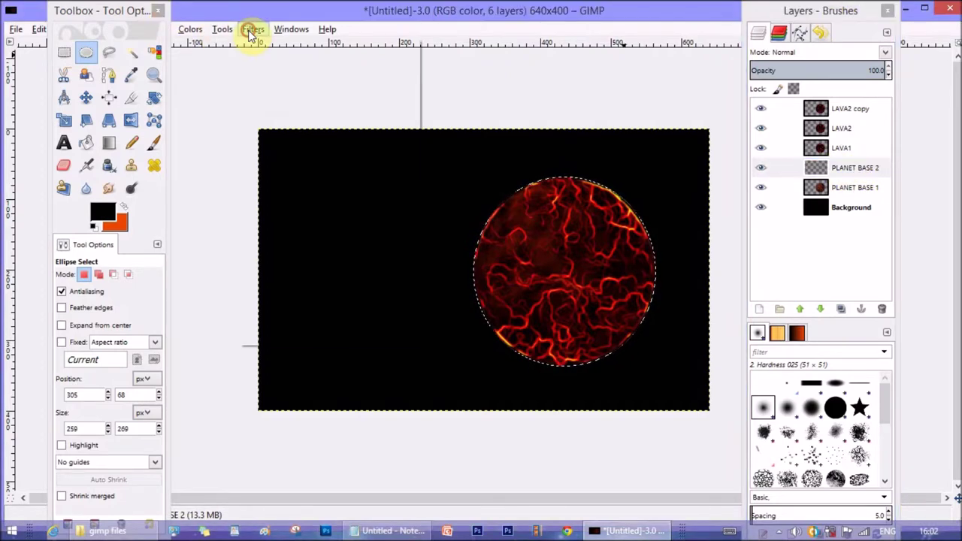
{"action": "mouse_move", "coordinate": [279, 258]}
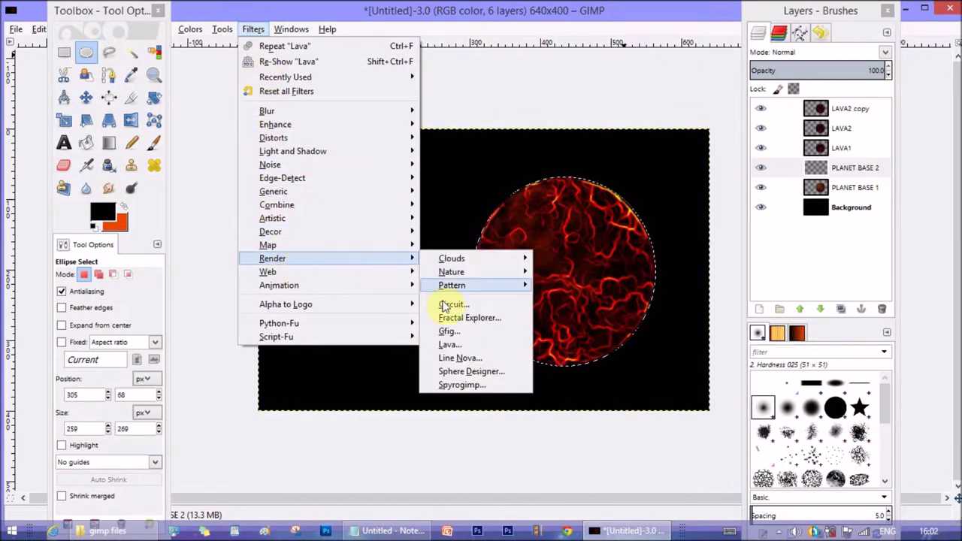
{"action": "left_click", "coordinate": [460, 372]}
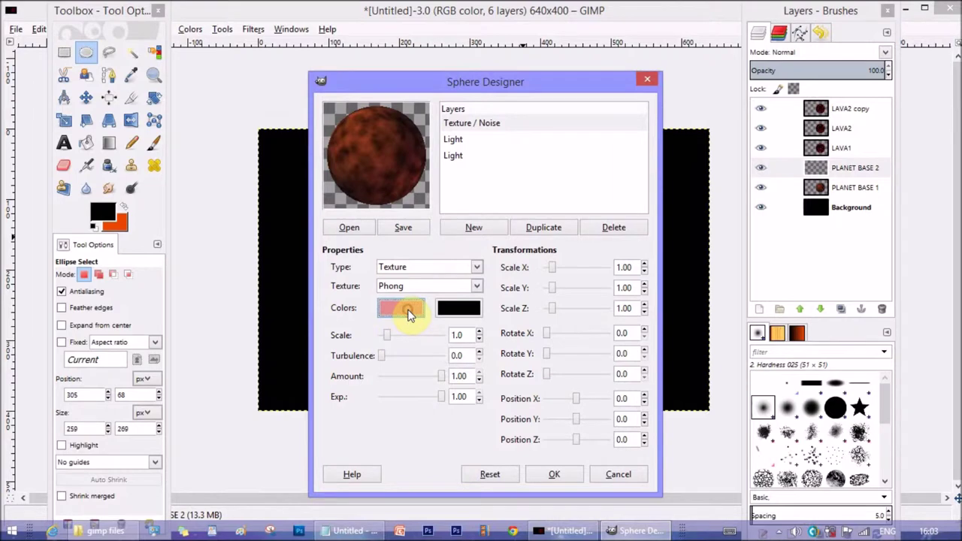
{"action": "left_click", "coordinate": [406, 308]}
{"action": "left_click_drag", "start_coordinate": [406, 312], "coordinate": [481, 354]}
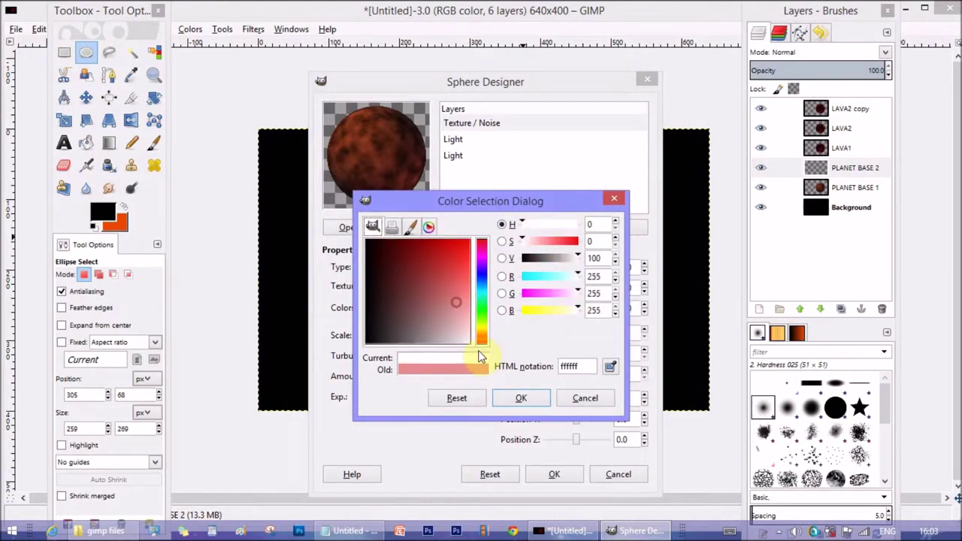
{"action": "left_click", "coordinate": [535, 404]}
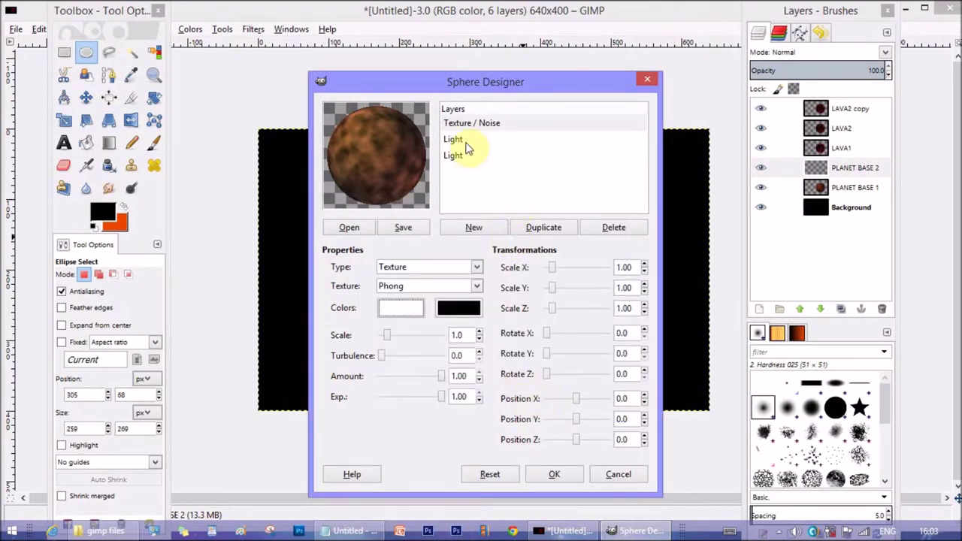
Set the sphere's first light to a paler orange
{"action": "left_click", "coordinate": [460, 143]}
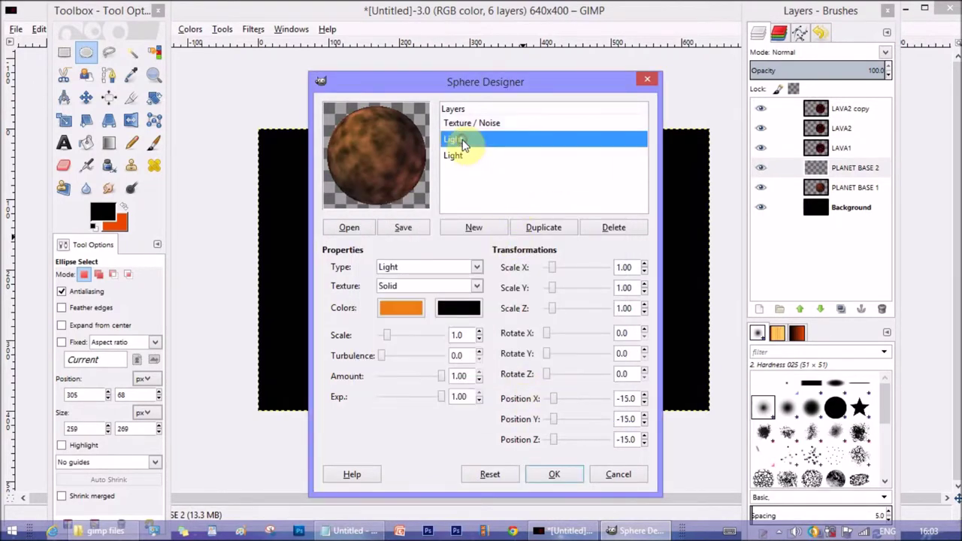
{"action": "left_click", "coordinate": [411, 310]}
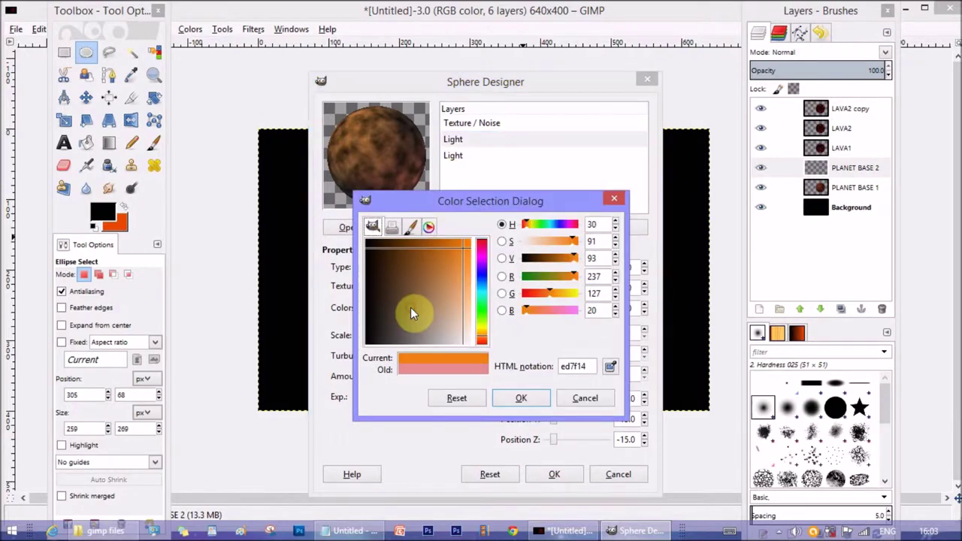
{"action": "left_click_drag", "start_coordinate": [461, 259], "coordinate": [459, 280]}
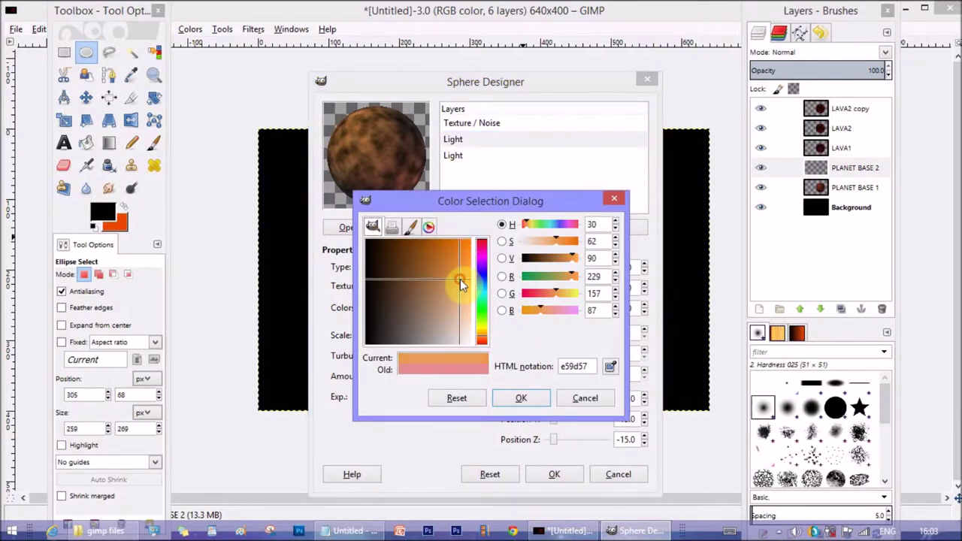
{"action": "left_click", "coordinate": [520, 398]}
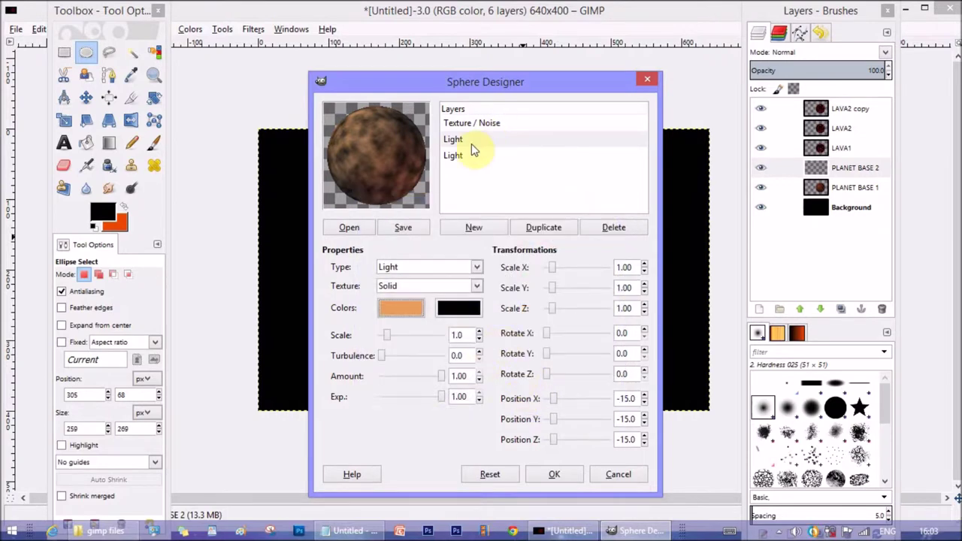
Set the second light's first colour to a dark reddish brown (58230e)
{"action": "left_click", "coordinate": [458, 158]}
{"action": "left_click", "coordinate": [400, 309]}
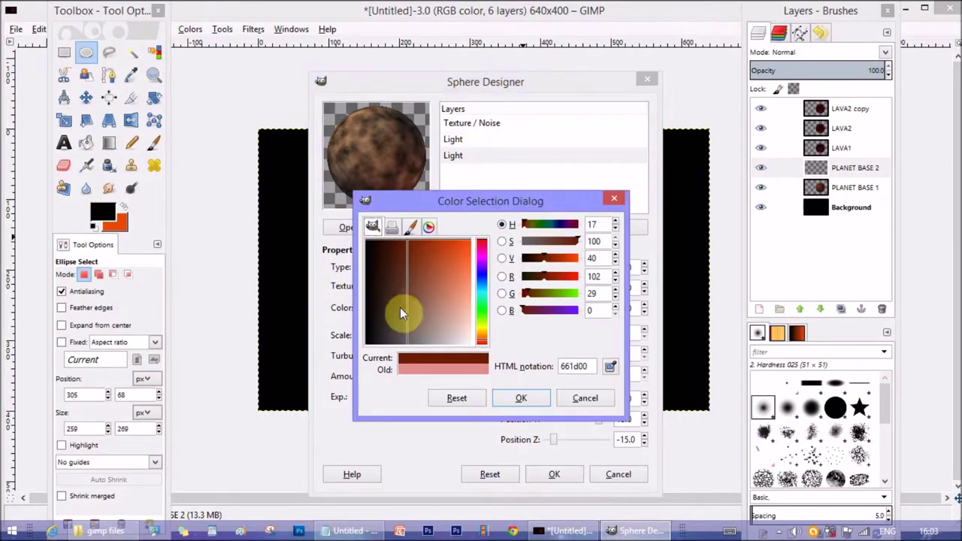
{"action": "left_click_drag", "start_coordinate": [407, 291], "coordinate": [430, 280]}
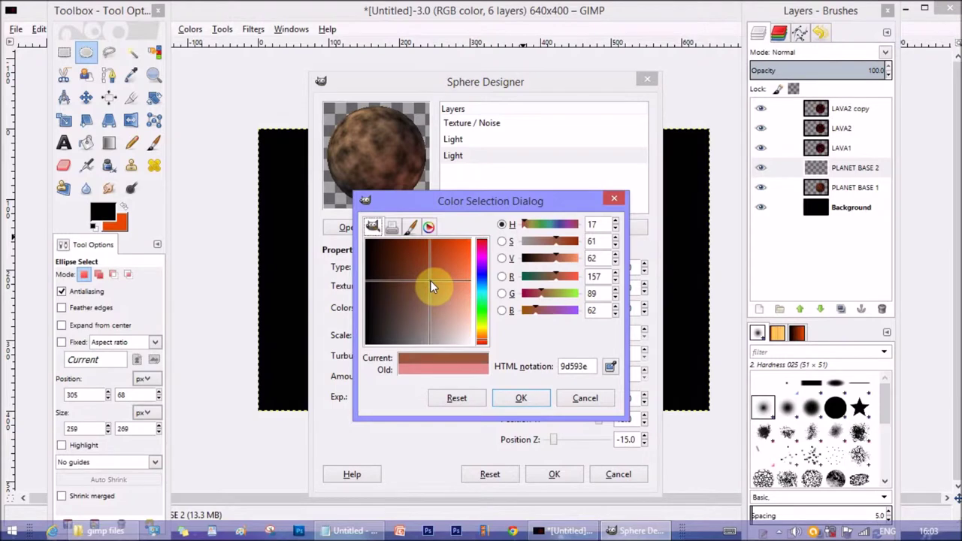
{"action": "left_click", "coordinate": [523, 398]}
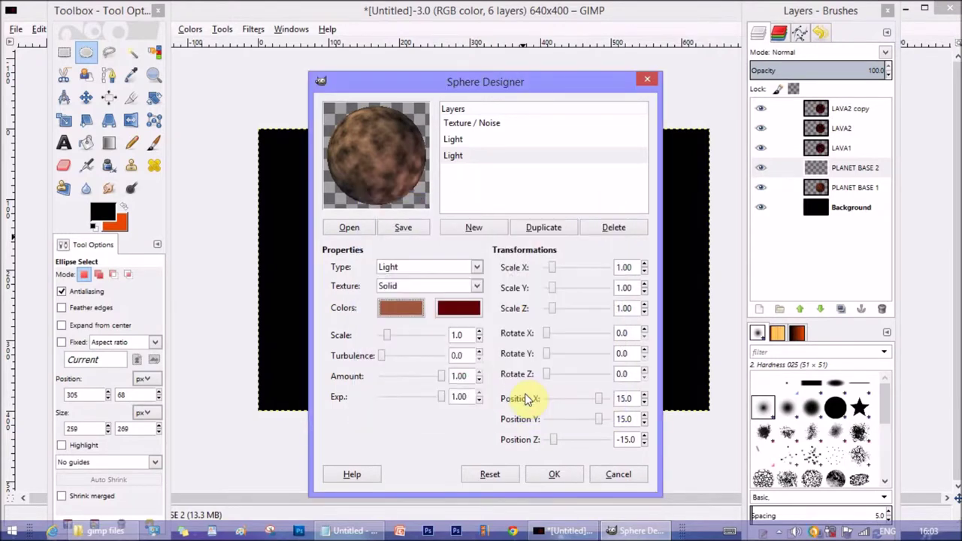
{"action": "left_click", "coordinate": [413, 308]}
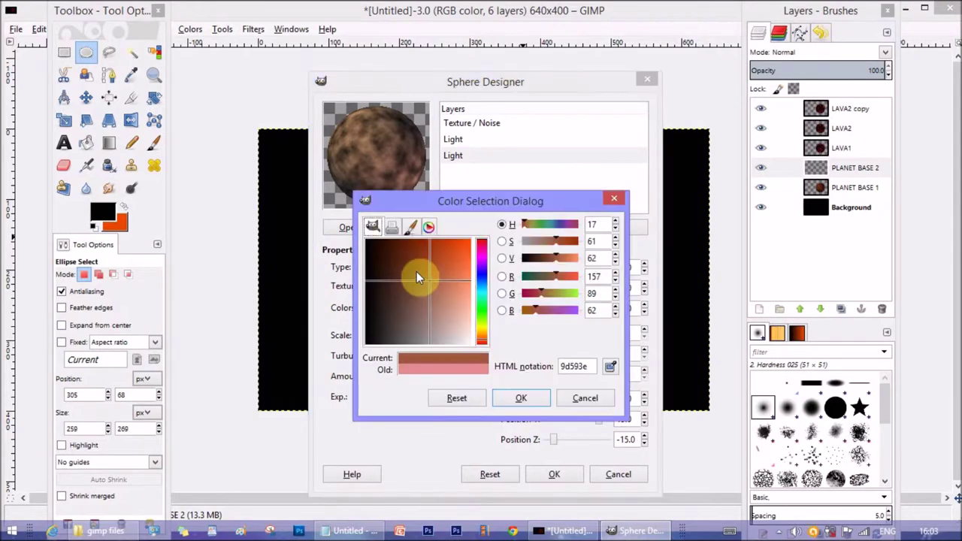
{"action": "mouse_move", "coordinate": [419, 270]}
{"action": "left_mouse_down"}
{"action": "mouse_move", "coordinate": [399, 257]}
{"action": "mouse_move", "coordinate": [411, 277]}
{"action": "left_mouse_up"}
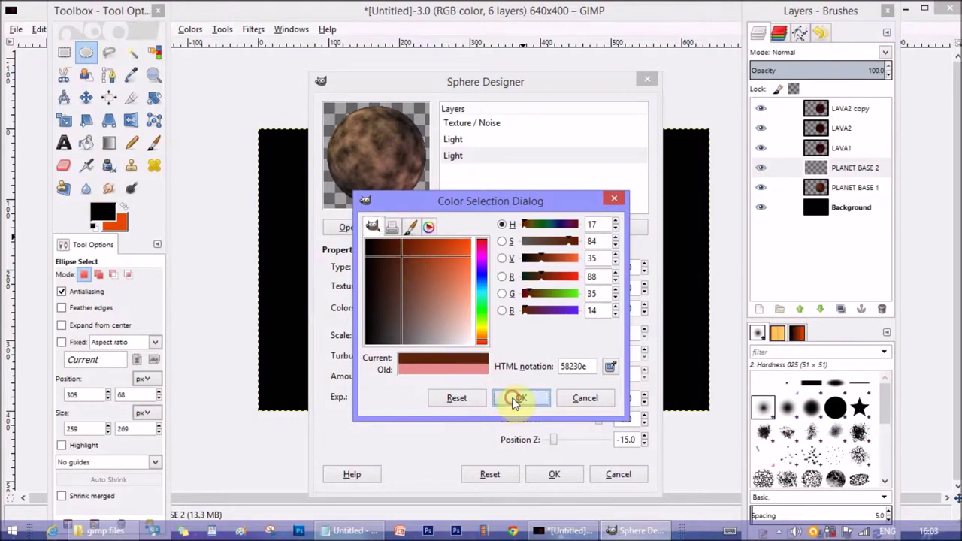
{"action": "left_click", "coordinate": [519, 398]}
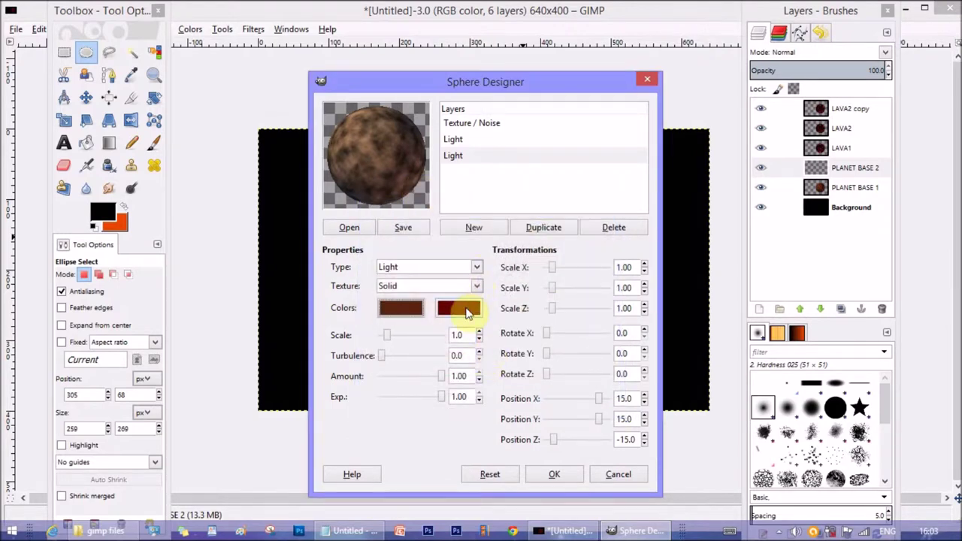
Set the second light's other colour to deep dark red (4e0505) and render the sphere
{"action": "left_click", "coordinate": [466, 312]}
{"action": "left_click_drag", "start_coordinate": [401, 253], "coordinate": [398, 254]}
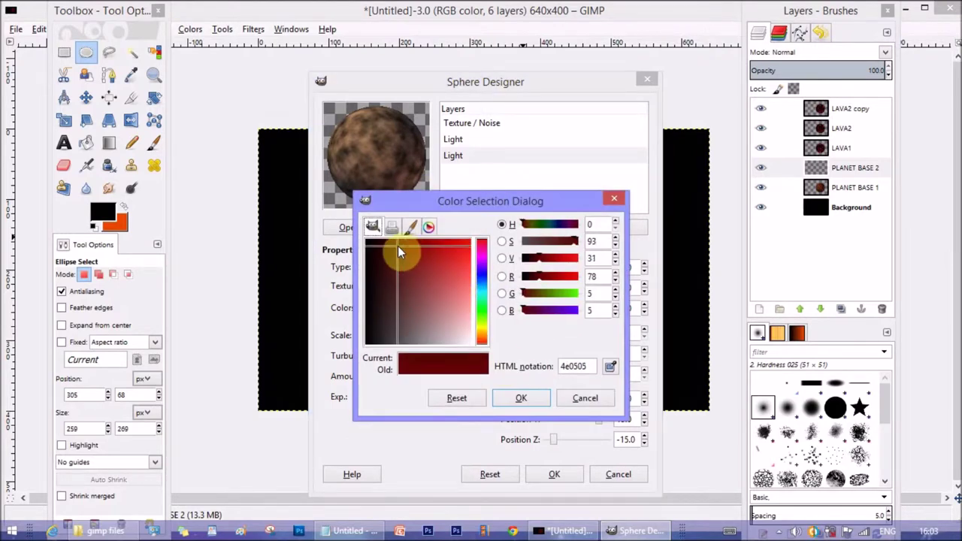
{"action": "left_click", "coordinate": [524, 398]}
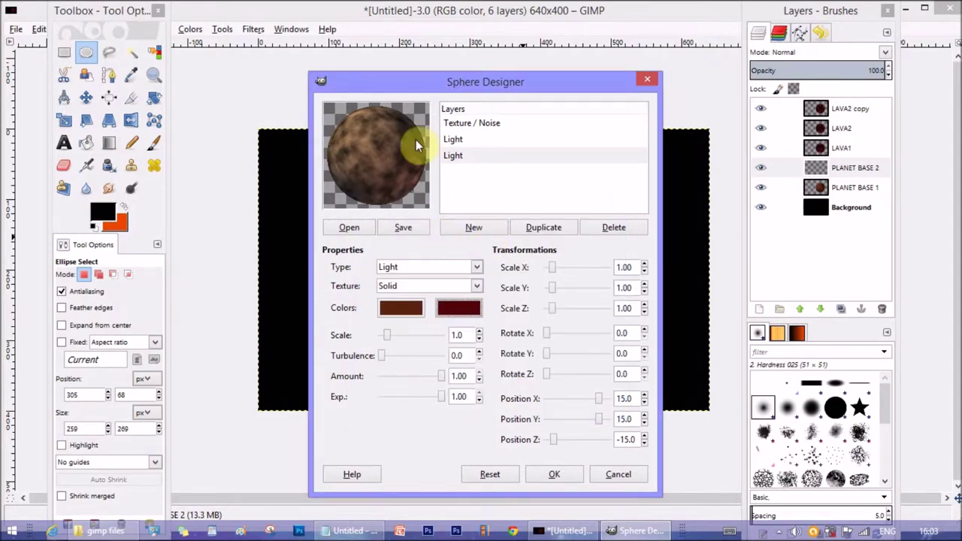
{"action": "left_click", "coordinate": [554, 474]}
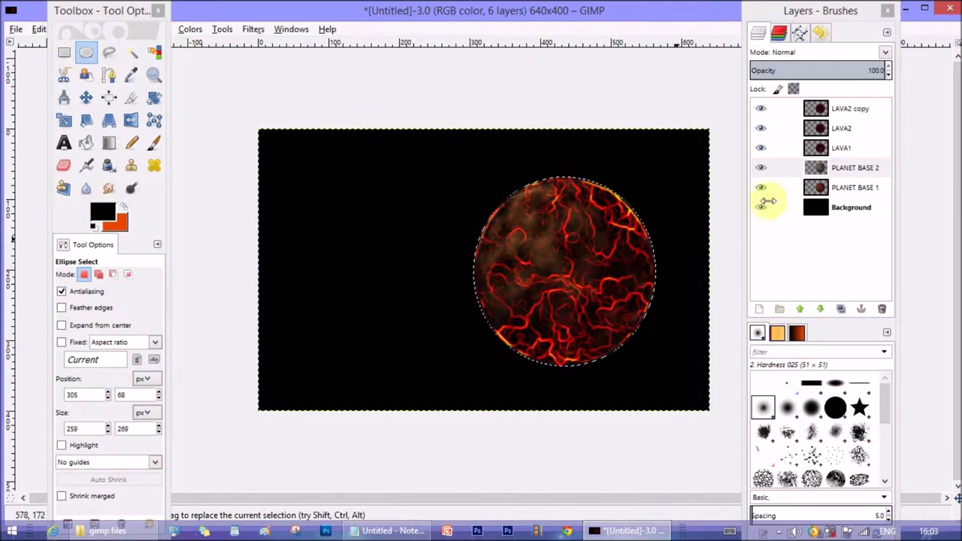
Try Overlay and Lighten only on PLANET BASE 2, settling on Screen blending
{"action": "left_click", "coordinate": [852, 167]}
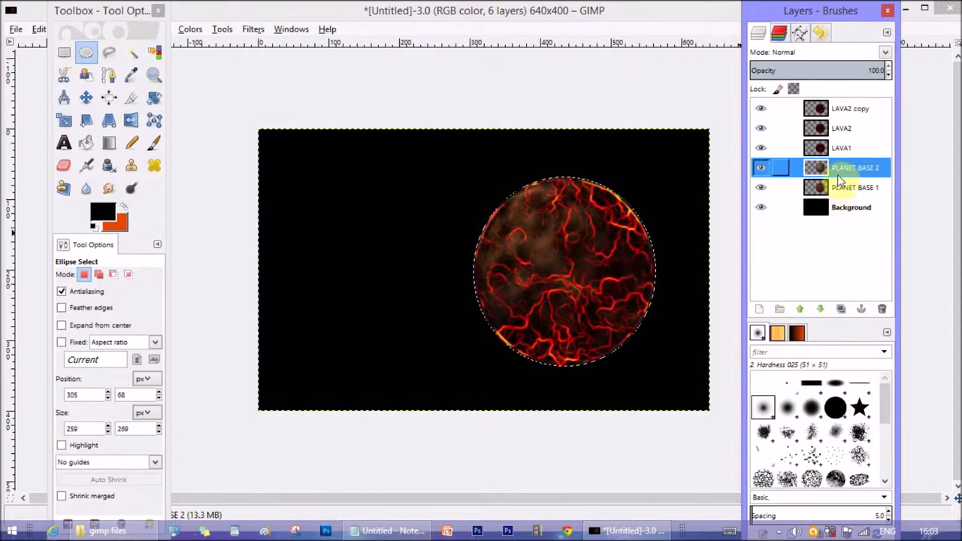
{"action": "left_click", "coordinate": [886, 55]}
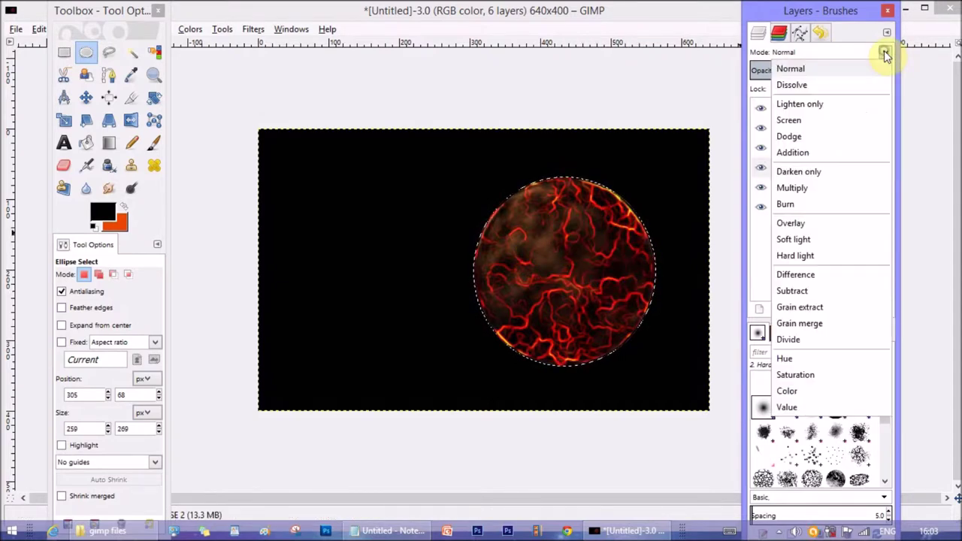
{"action": "left_click", "coordinate": [816, 225]}
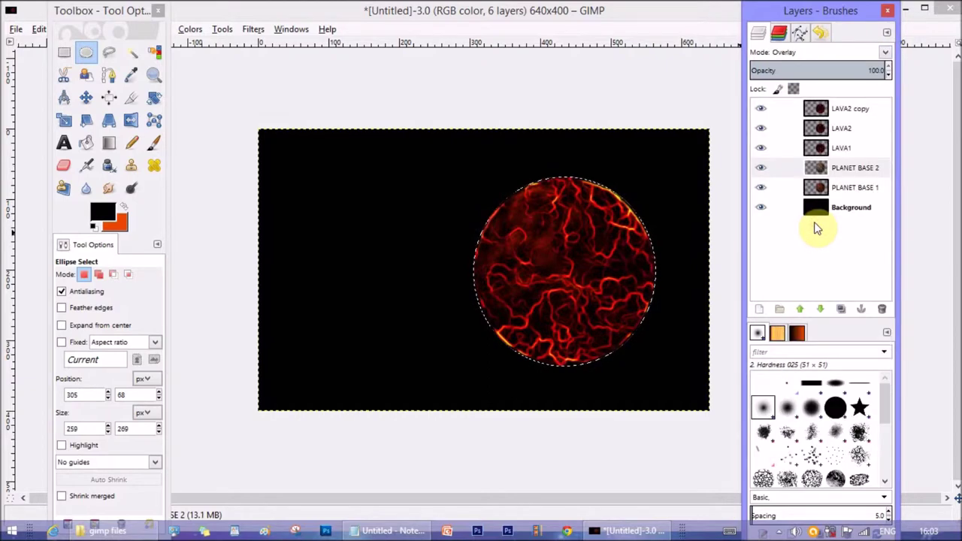
{"action": "left_click", "coordinate": [847, 168]}
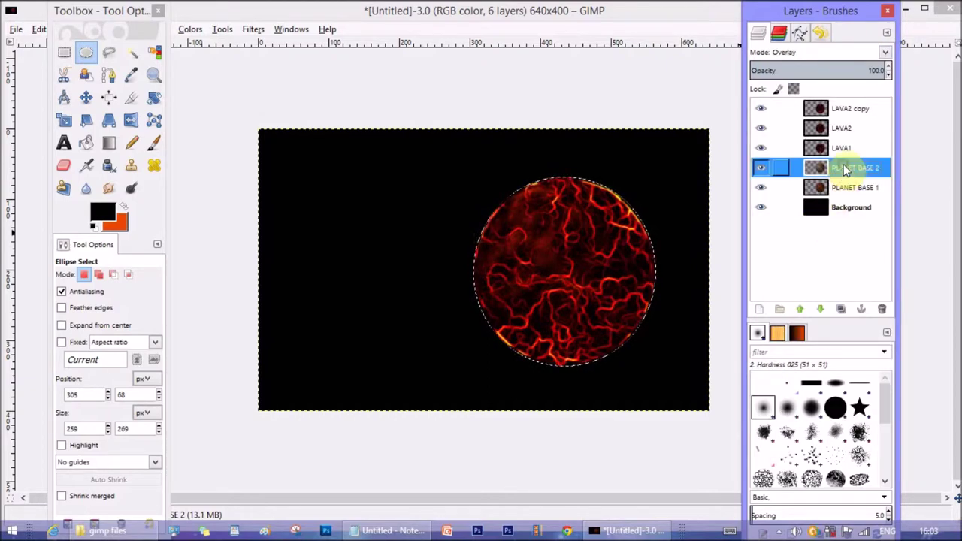
{"action": "left_click", "coordinate": [885, 54]}
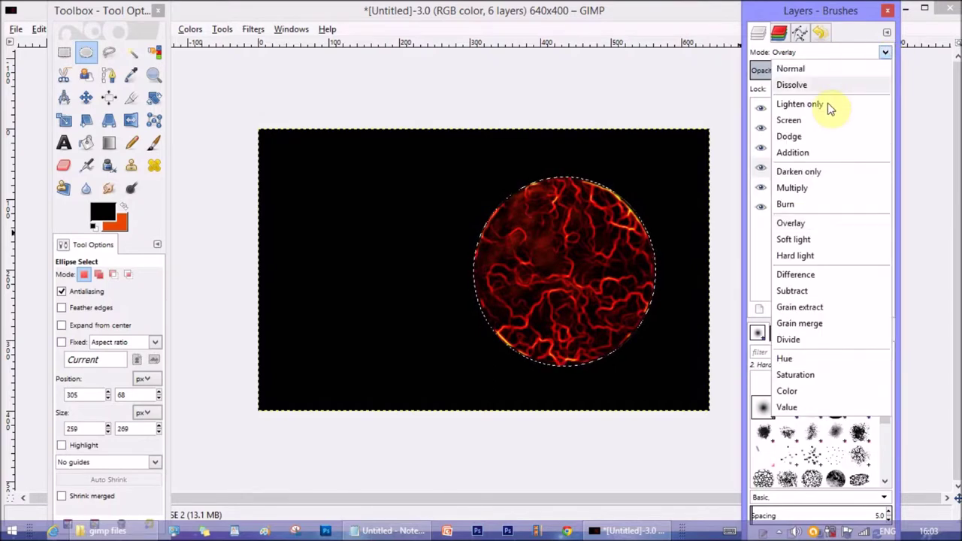
{"action": "left_click", "coordinate": [800, 103]}
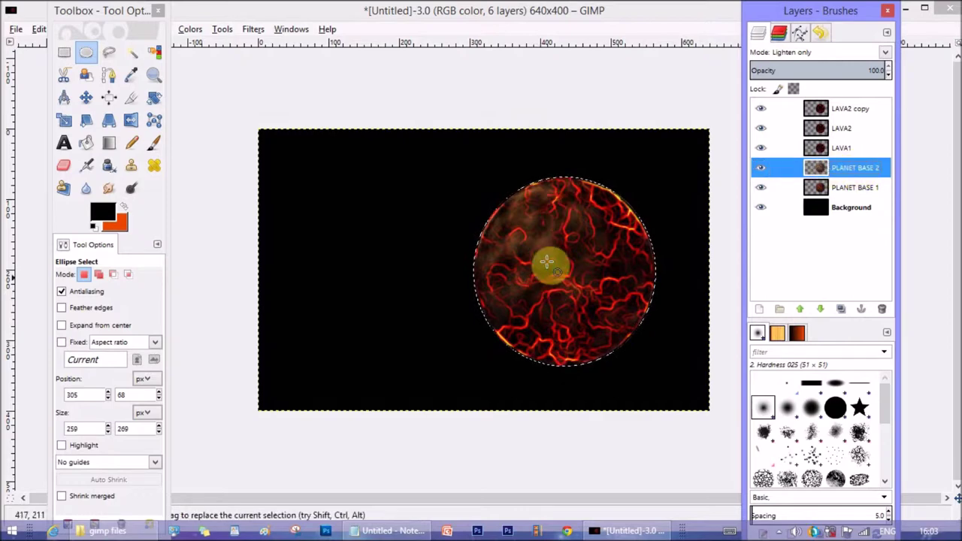
{"action": "left_click", "coordinate": [881, 54]}
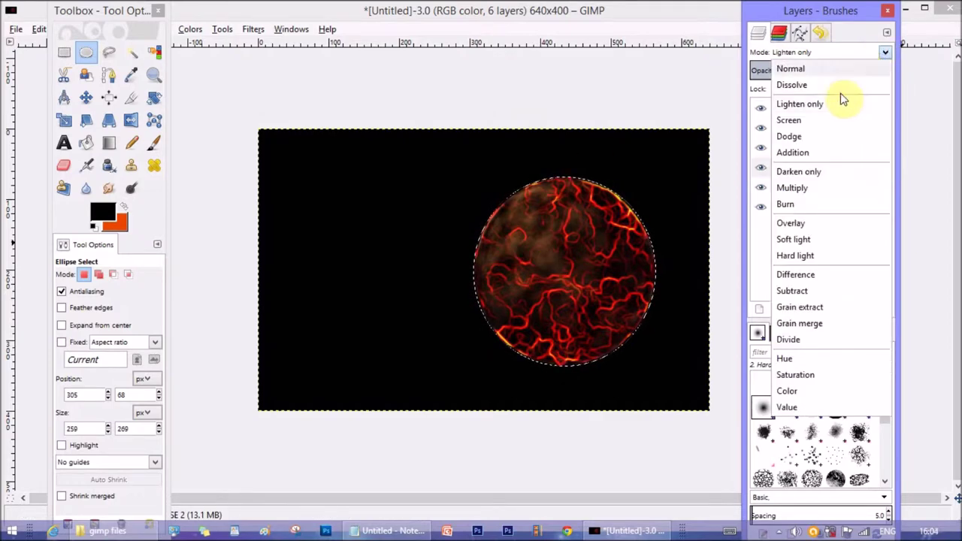
{"action": "left_click", "coordinate": [813, 122]}
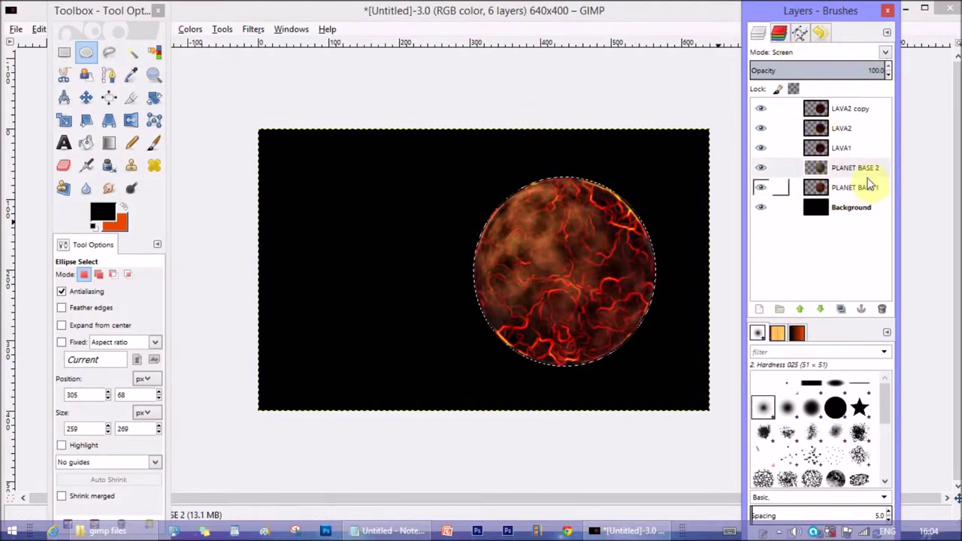
Lower PLANET BASE 2's opacity to about 80.2, then check LAVA1 and LAVA2
{"action": "left_click", "coordinate": [857, 167]}
{"action": "left_click", "coordinate": [862, 68]}
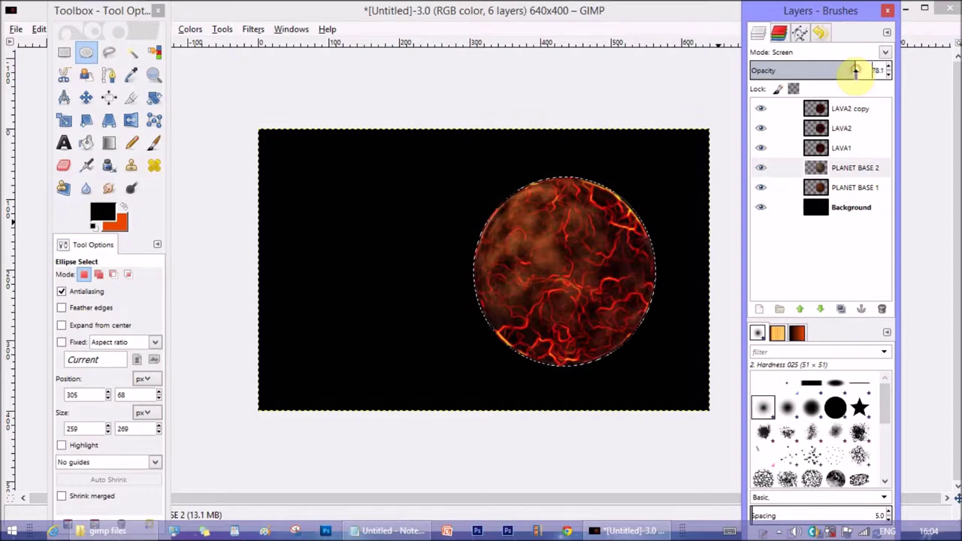
{"action": "left_click", "coordinate": [856, 69]}
{"action": "left_click", "coordinate": [854, 168]}
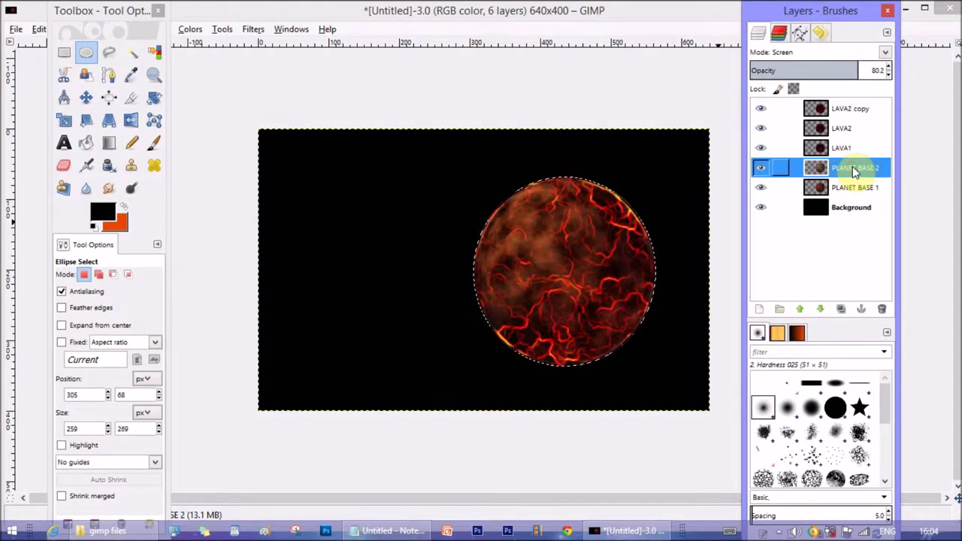
{"action": "left_click", "coordinate": [846, 151]}
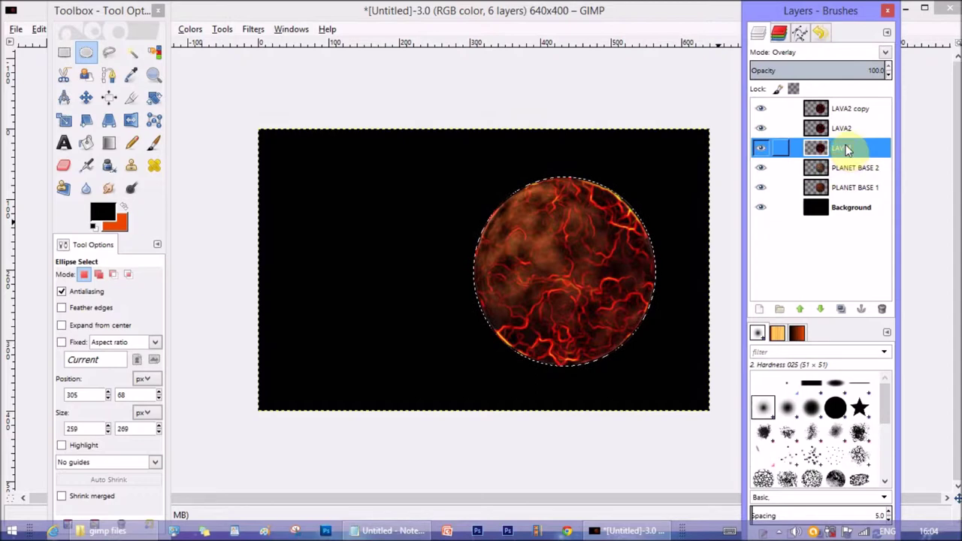
{"action": "left_click", "coordinate": [843, 127]}
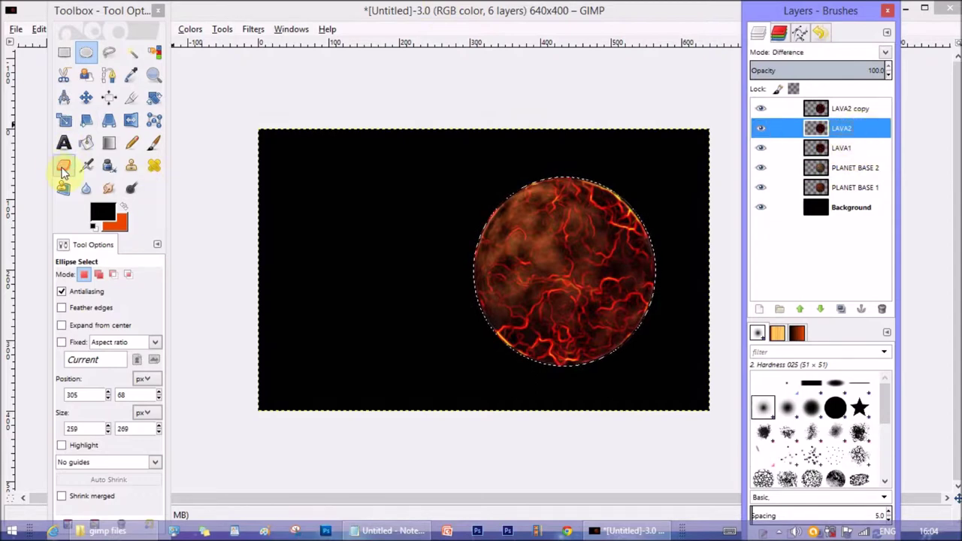
{"action": "left_click", "coordinate": [64, 167]}
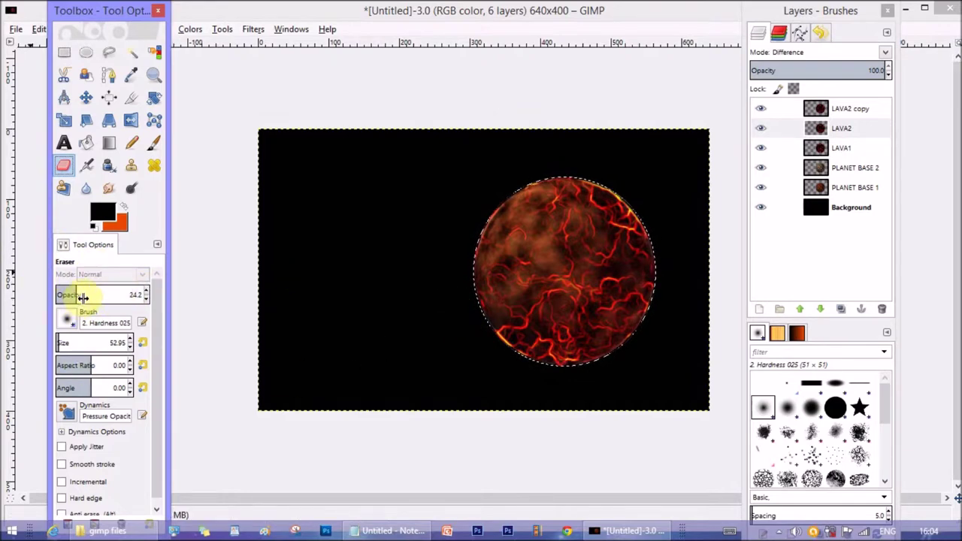
Erase parts of the lava cracks across the planet on LAVA2
{"action": "left_click", "coordinate": [635, 240]}
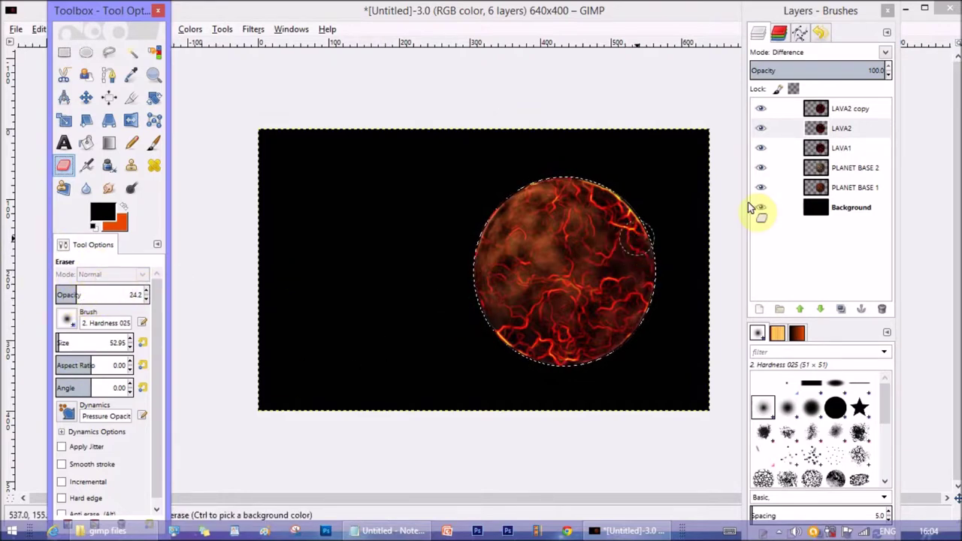
{"action": "left_click", "coordinate": [843, 132]}
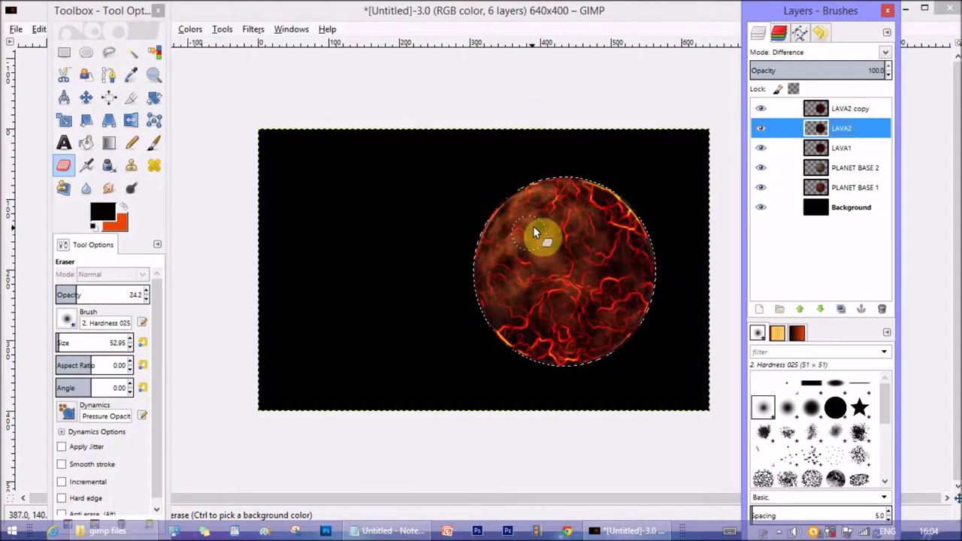
{"action": "left_click", "coordinate": [575, 236]}
{"action": "mouse_move", "coordinate": [574, 227]}
{"action": "left_mouse_down"}
{"action": "mouse_move", "coordinate": [574, 278]}
{"action": "mouse_move", "coordinate": [551, 330]}
{"action": "mouse_move", "coordinate": [602, 268]}
{"action": "mouse_move", "coordinate": [708, 199]}
{"action": "left_mouse_up"}
{"action": "left_click_drag", "start_coordinate": [844, 125], "coordinate": [841, 112]}
Rename the LAVA2 copy layer to LAVA 3
{"action": "double_click", "coordinate": [841, 110]}
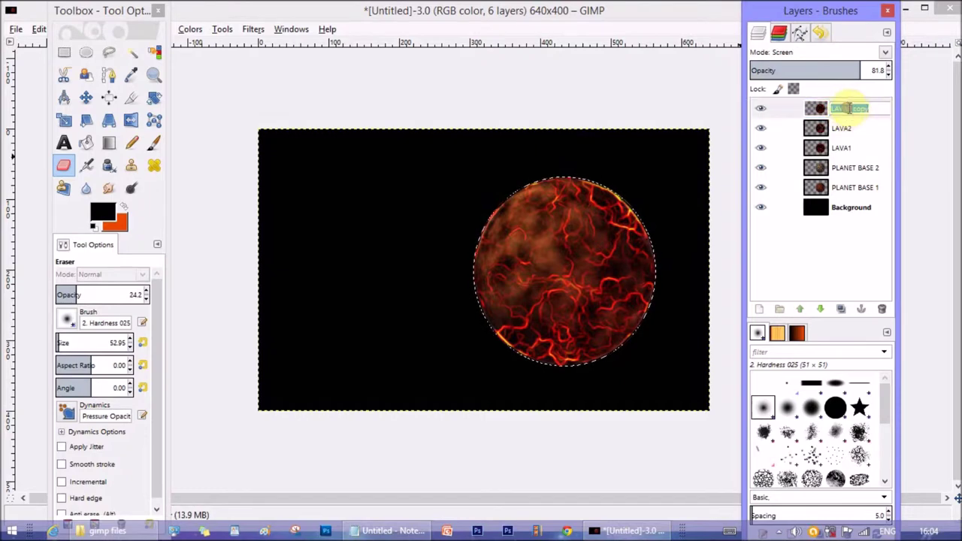
{"action": "type", "text": "LAVA"}
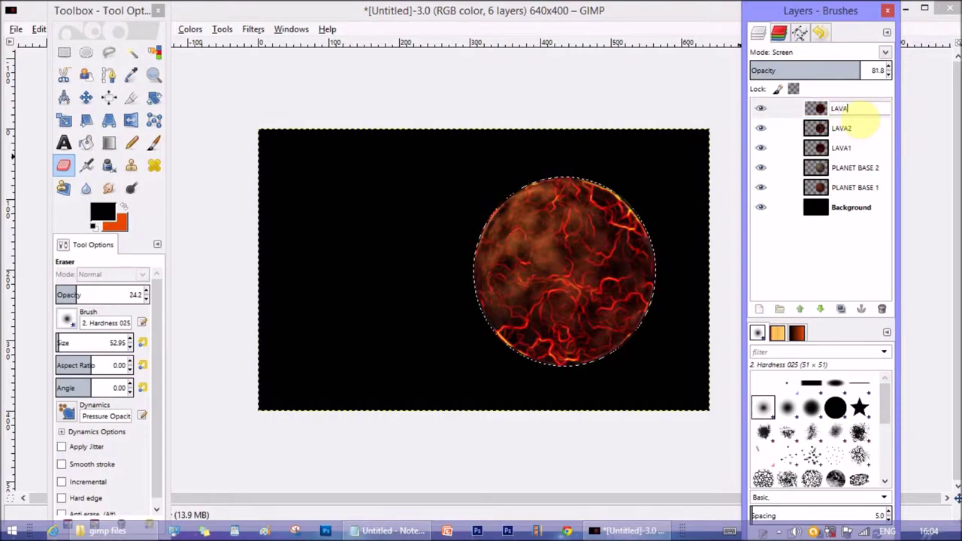
{"action": "type", "text": " 3"}
{"action": "key", "text": "Return"}
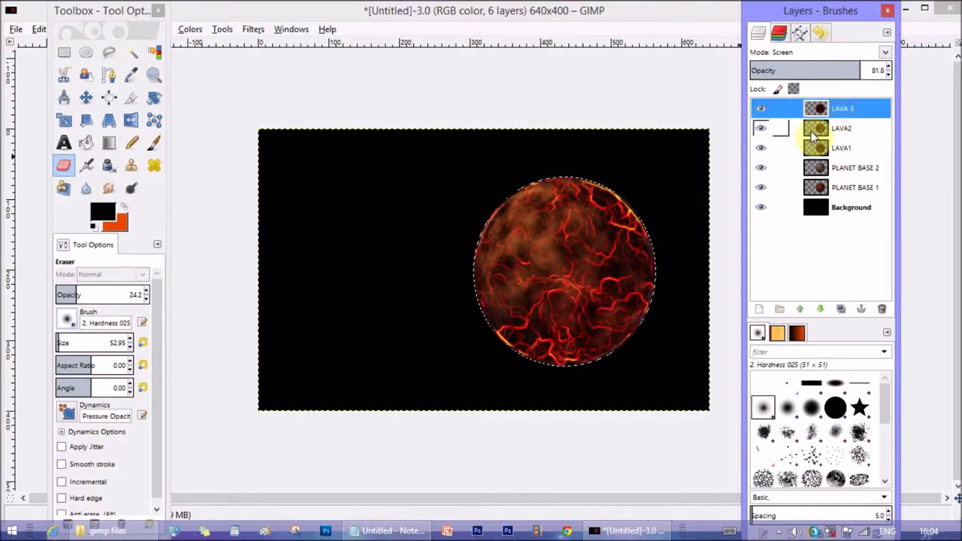
Fade more lava cracks from the planet's lower left toward the right
{"action": "left_click", "coordinate": [555, 213]}
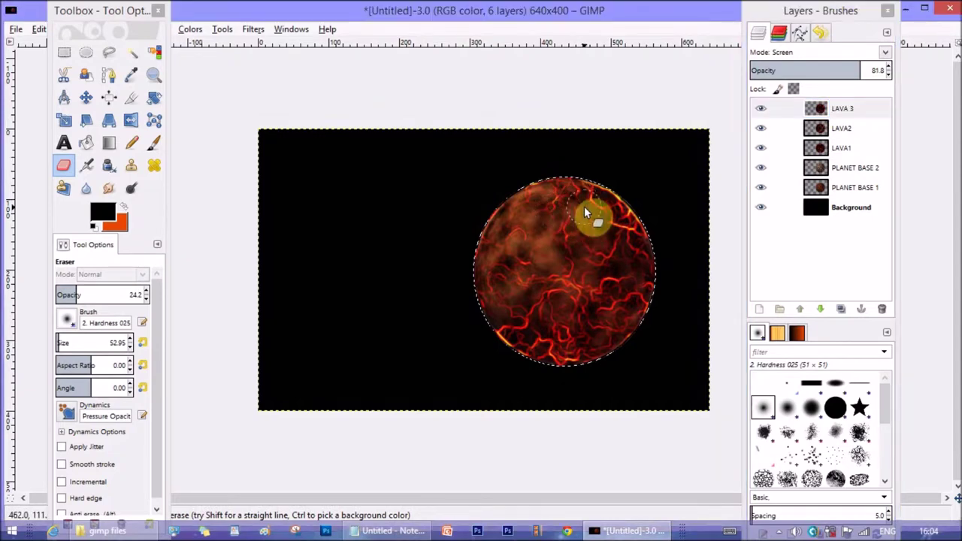
{"action": "left_click_drag", "start_coordinate": [569, 302], "coordinate": [549, 311]}
{"action": "mouse_move", "coordinate": [504, 338]}
{"action": "left_mouse_down"}
{"action": "mouse_move", "coordinate": [518, 359]}
{"action": "mouse_move", "coordinate": [501, 346]}
{"action": "mouse_move", "coordinate": [583, 336]}
{"action": "mouse_move", "coordinate": [614, 296]}
{"action": "mouse_move", "coordinate": [547, 306]}
{"action": "mouse_move", "coordinate": [566, 301]}
{"action": "mouse_move", "coordinate": [588, 197]}
{"action": "mouse_move", "coordinate": [540, 213]}
{"action": "left_mouse_up"}
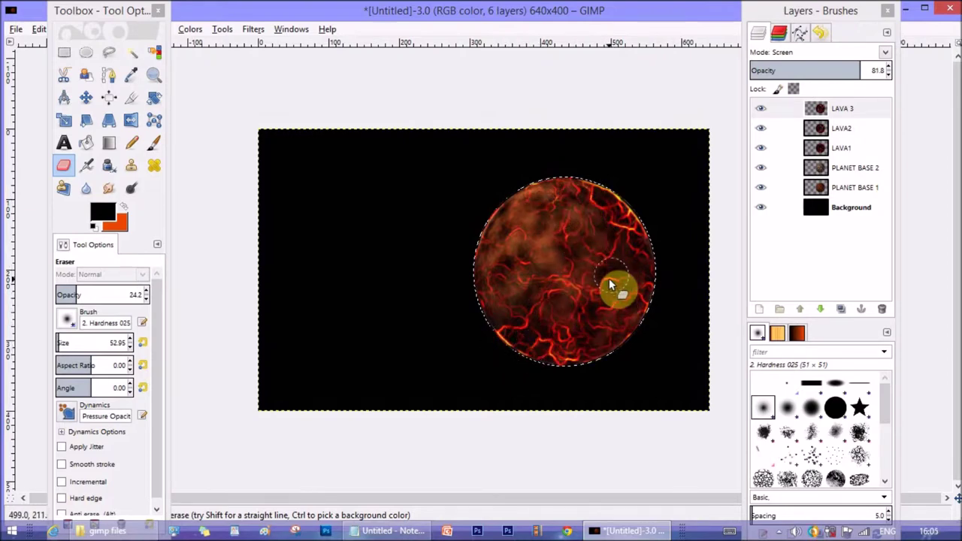
{"action": "left_click", "coordinate": [845, 110]}
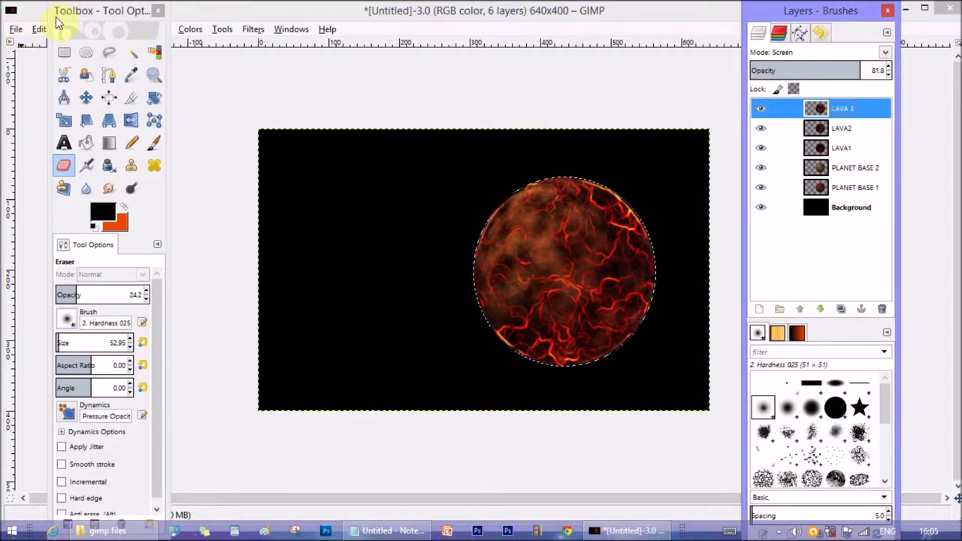
{"action": "left_click", "coordinate": [90, 10]}
Remove the circular selection around the planet with Select > None
{"action": "left_click_drag", "start_coordinate": [90, 11], "coordinate": [110, 88]}
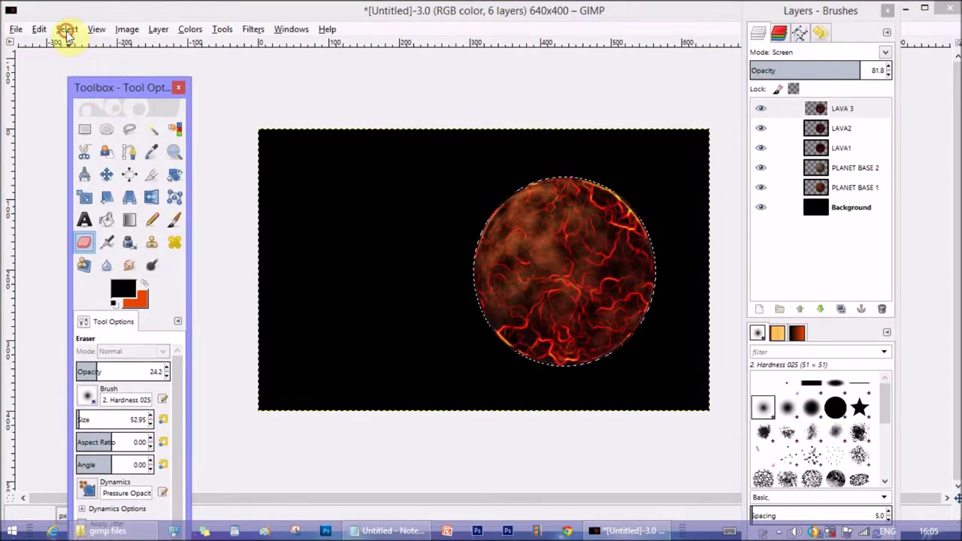
{"action": "left_click", "coordinate": [67, 30]}
{"action": "left_click", "coordinate": [83, 64]}
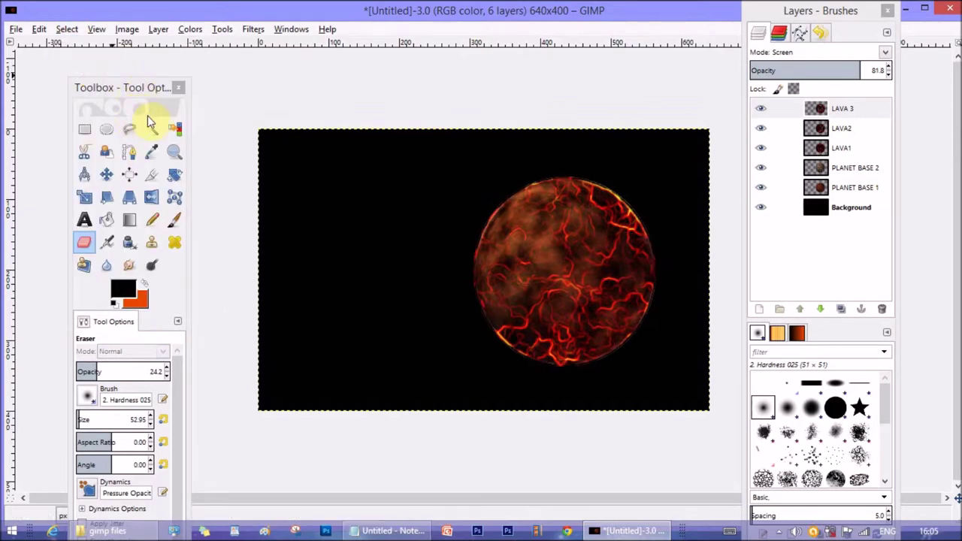
{"action": "left_click_drag", "start_coordinate": [133, 86], "coordinate": [128, 43]}
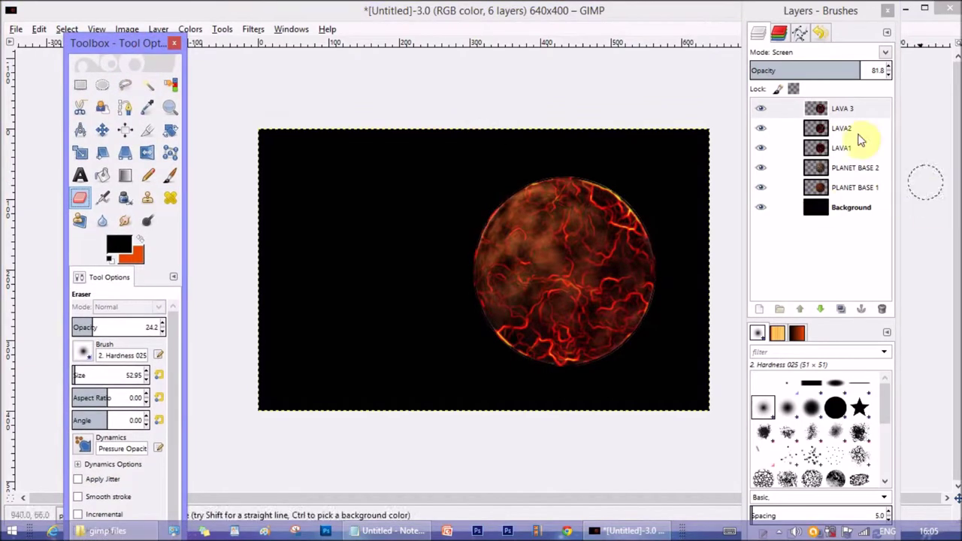
Erase the lava along the planet's upper-right edge on LAVA 3 and LAVA2
{"action": "left_click", "coordinate": [837, 108]}
{"action": "left_click", "coordinate": [764, 110]}
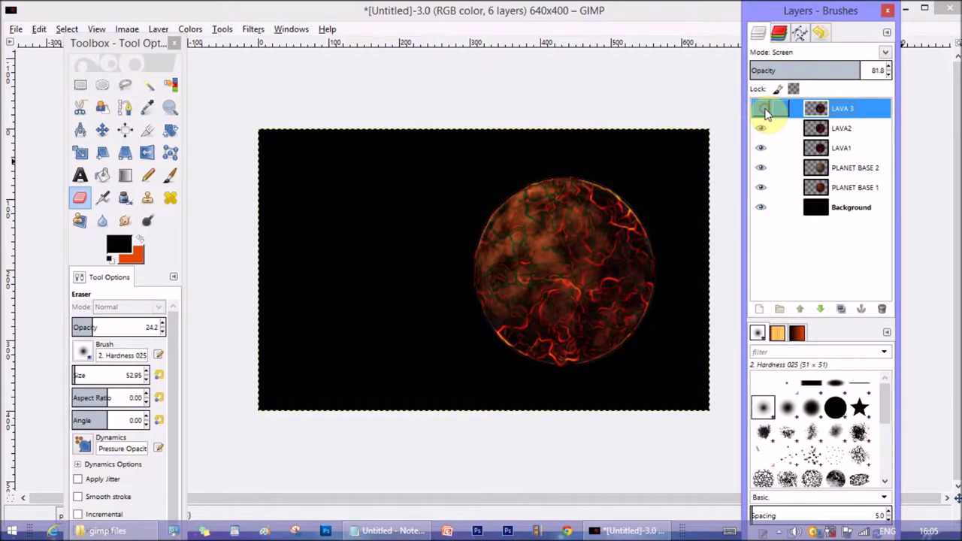
{"action": "left_click", "coordinate": [763, 110]}
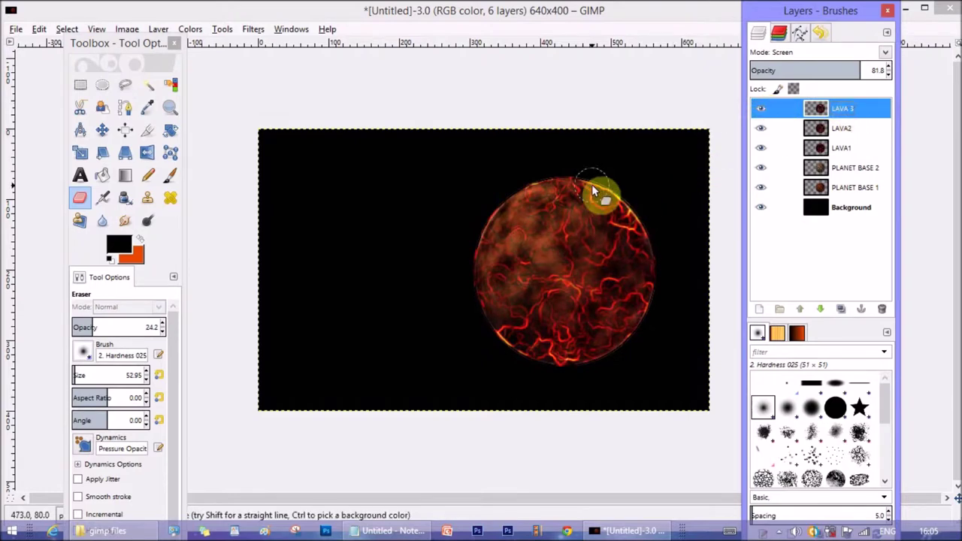
{"action": "left_click_drag", "start_coordinate": [592, 186], "coordinate": [616, 192]}
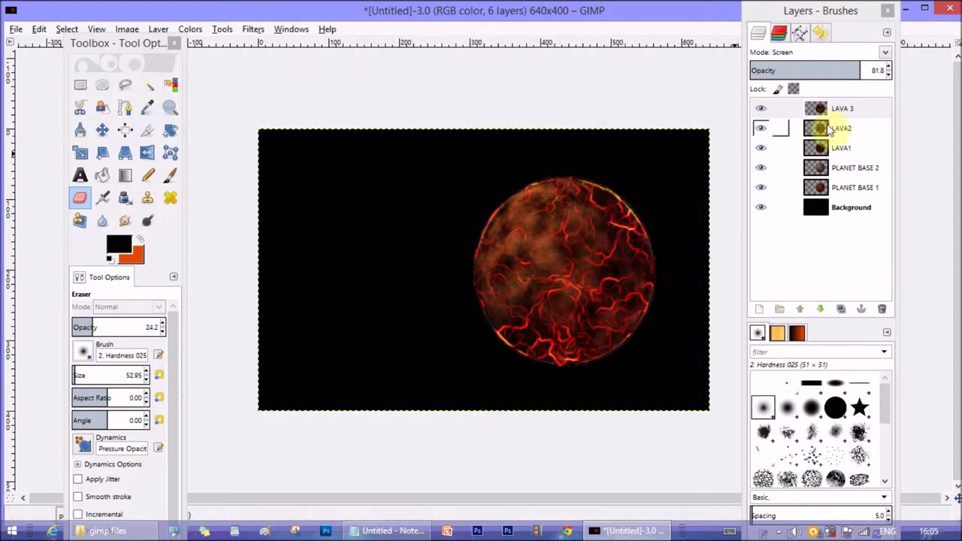
{"action": "left_click", "coordinate": [787, 129]}
{"action": "mouse_move", "coordinate": [616, 193]}
{"action": "left_mouse_down"}
{"action": "mouse_move", "coordinate": [649, 216]}
{"action": "mouse_move", "coordinate": [615, 194]}
{"action": "mouse_move", "coordinate": [639, 219]}
{"action": "mouse_move", "coordinate": [599, 187]}
{"action": "left_mouse_up"}
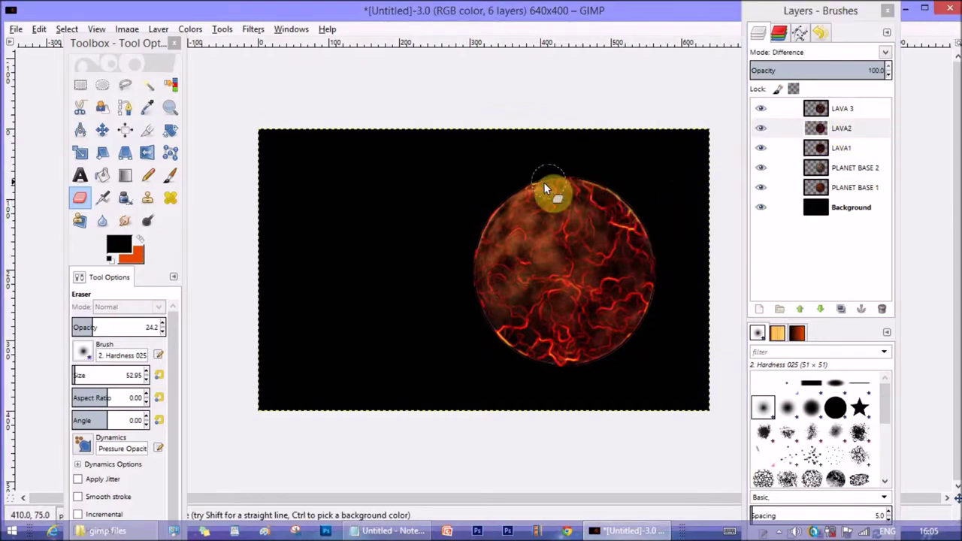
Soften the planet's upper edge on LAVA1 and PLANET BASE 1 with eraser strokes
{"action": "left_click", "coordinate": [799, 147]}
{"action": "left_click", "coordinate": [624, 205]}
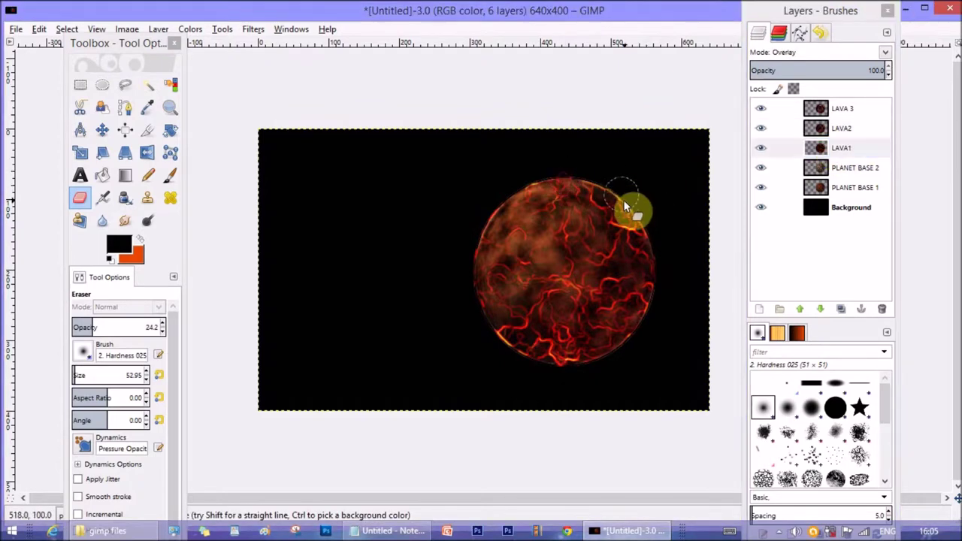
{"action": "left_click_drag", "start_coordinate": [624, 204], "coordinate": [585, 184]}
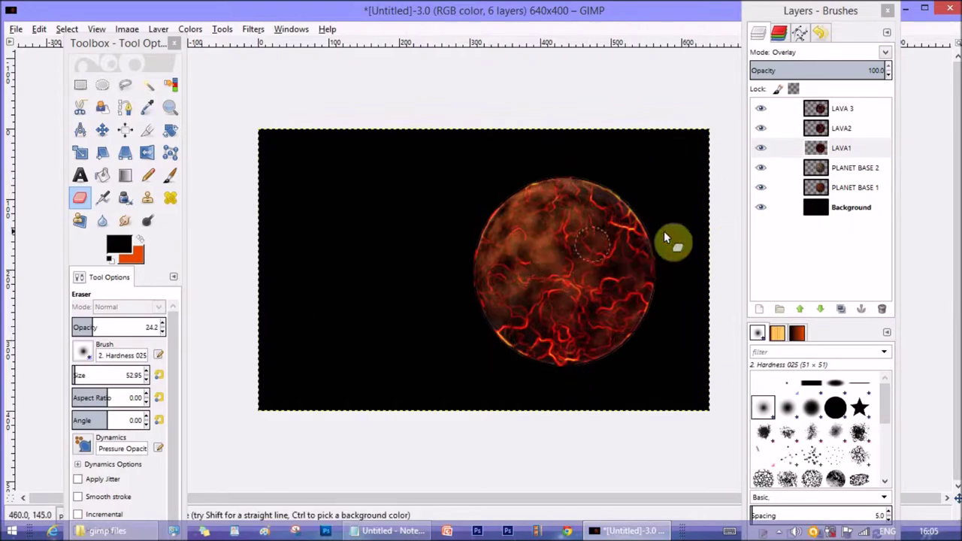
{"action": "left_click_drag", "start_coordinate": [625, 185], "coordinate": [621, 210]}
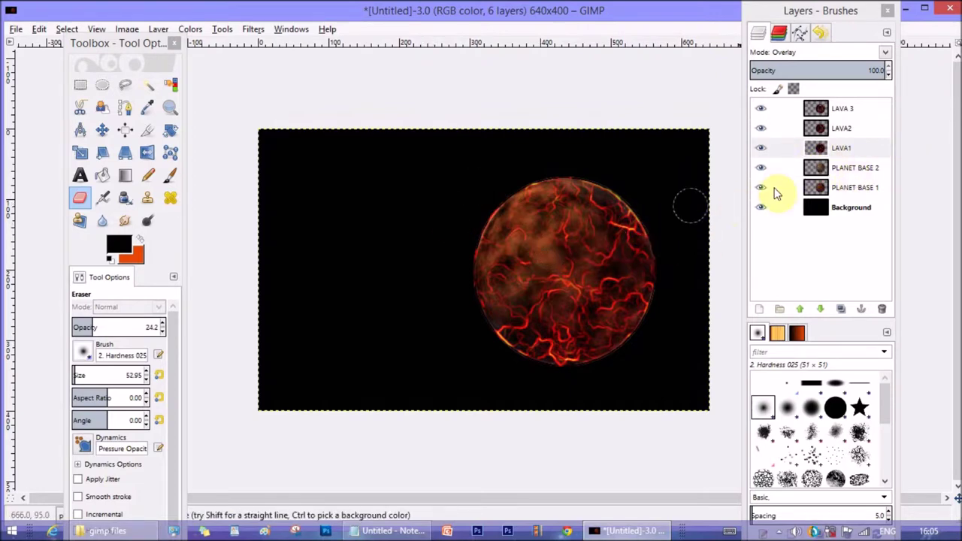
{"action": "left_click", "coordinate": [852, 188]}
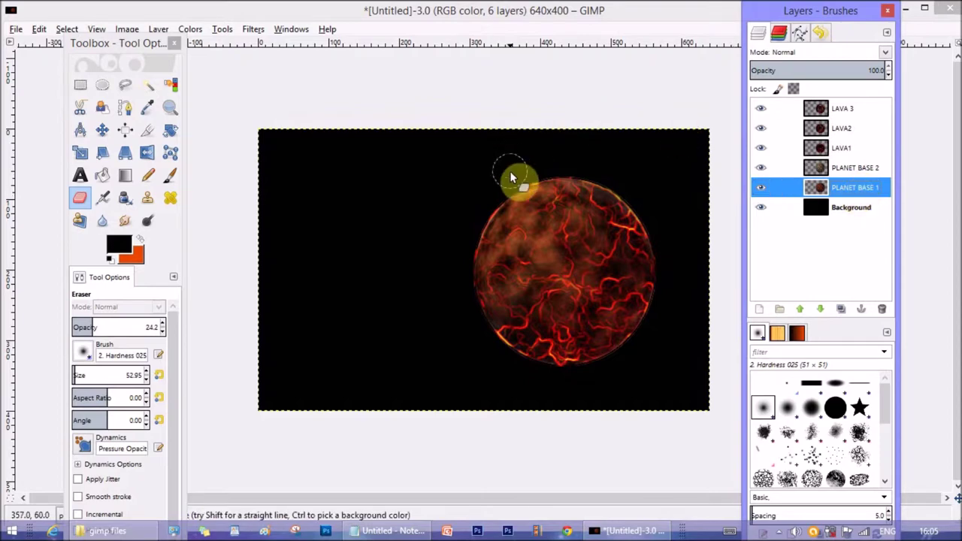
{"action": "mouse_move", "coordinate": [510, 177]}
{"action": "left_mouse_down"}
{"action": "mouse_move", "coordinate": [591, 182]}
{"action": "mouse_move", "coordinate": [551, 172]}
{"action": "mouse_move", "coordinate": [483, 195]}
{"action": "mouse_move", "coordinate": [451, 248]}
{"action": "mouse_move", "coordinate": [453, 283]}
{"action": "mouse_move", "coordinate": [498, 345]}
{"action": "mouse_move", "coordinate": [566, 369]}
{"action": "mouse_move", "coordinate": [604, 371]}
{"action": "mouse_move", "coordinate": [659, 352]}
{"action": "mouse_move", "coordinate": [685, 299]}
{"action": "mouse_move", "coordinate": [678, 226]}
{"action": "mouse_move", "coordinate": [620, 185]}
{"action": "mouse_move", "coordinate": [530, 180]}
{"action": "mouse_move", "coordinate": [465, 250]}
{"action": "mouse_move", "coordinate": [467, 300]}
{"action": "mouse_move", "coordinate": [610, 336]}
{"action": "mouse_move", "coordinate": [662, 304]}
{"action": "mouse_move", "coordinate": [639, 237]}
{"action": "mouse_move", "coordinate": [626, 232]}
{"action": "mouse_move", "coordinate": [698, 217]}
{"action": "left_mouse_up"}
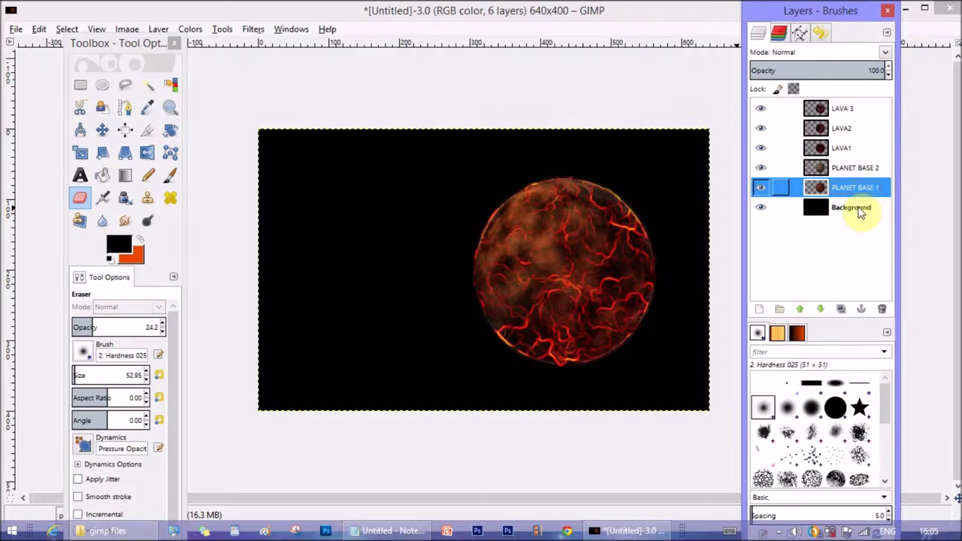
{"action": "left_click", "coordinate": [860, 213]}
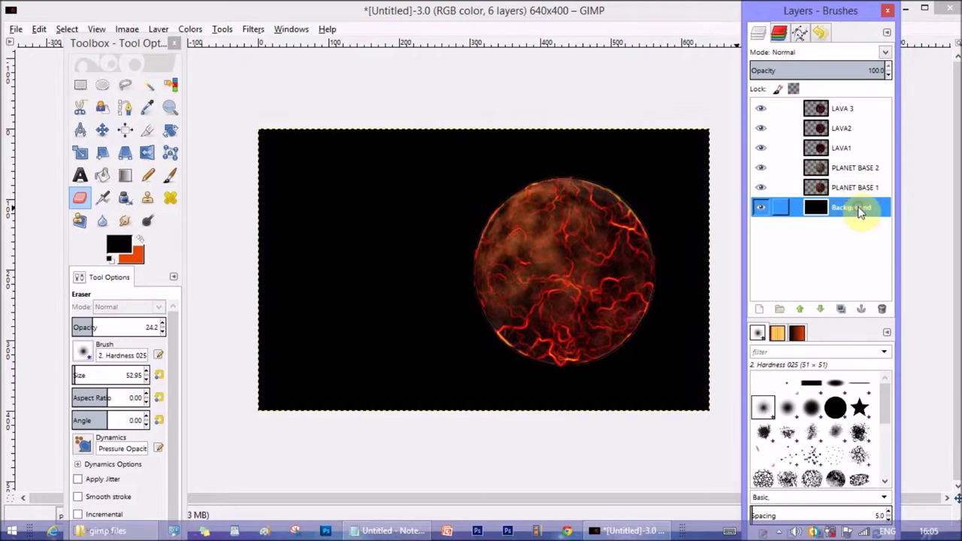
With PLANET BASE 1 selected, open Filters > Light and Shadow > Drop Shadow
{"action": "left_click", "coordinate": [863, 188]}
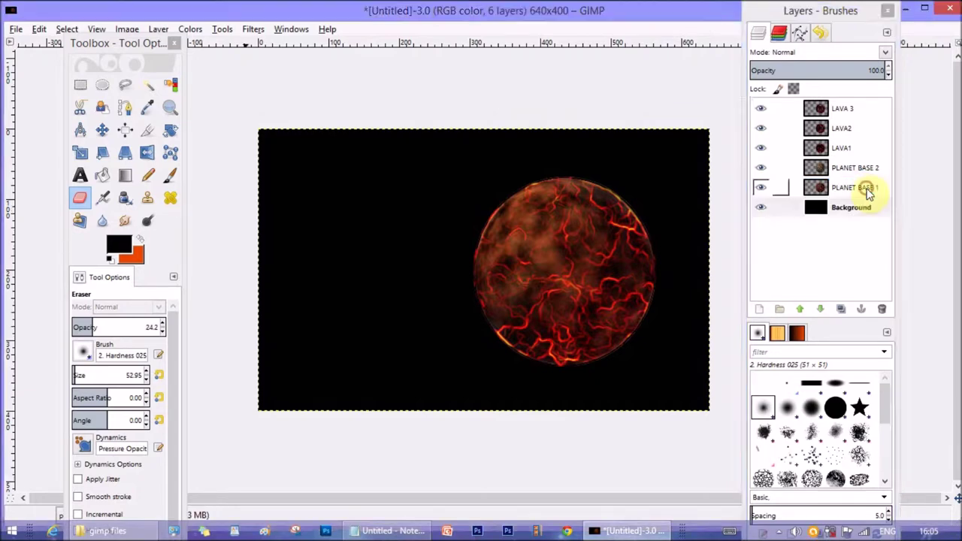
{"action": "left_click", "coordinate": [252, 30]}
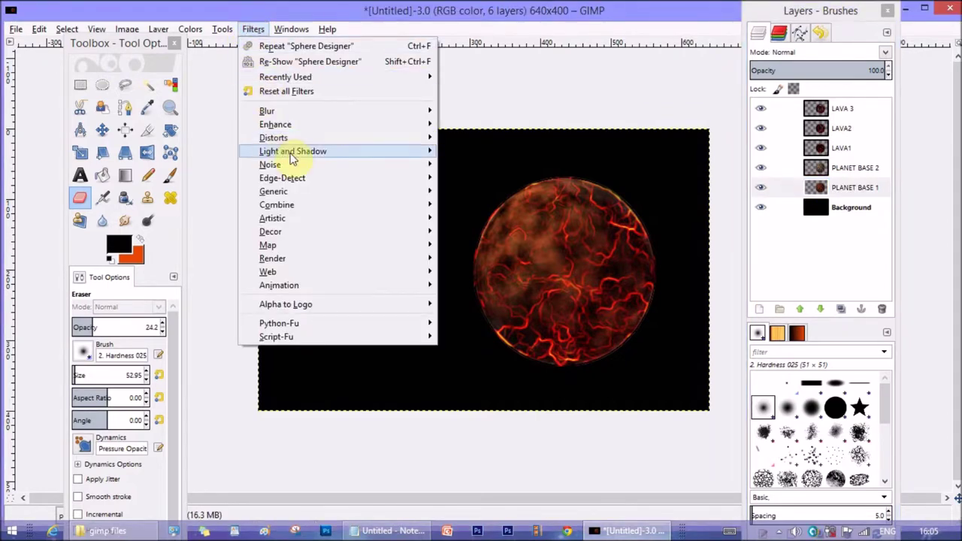
{"action": "mouse_move", "coordinate": [296, 159]}
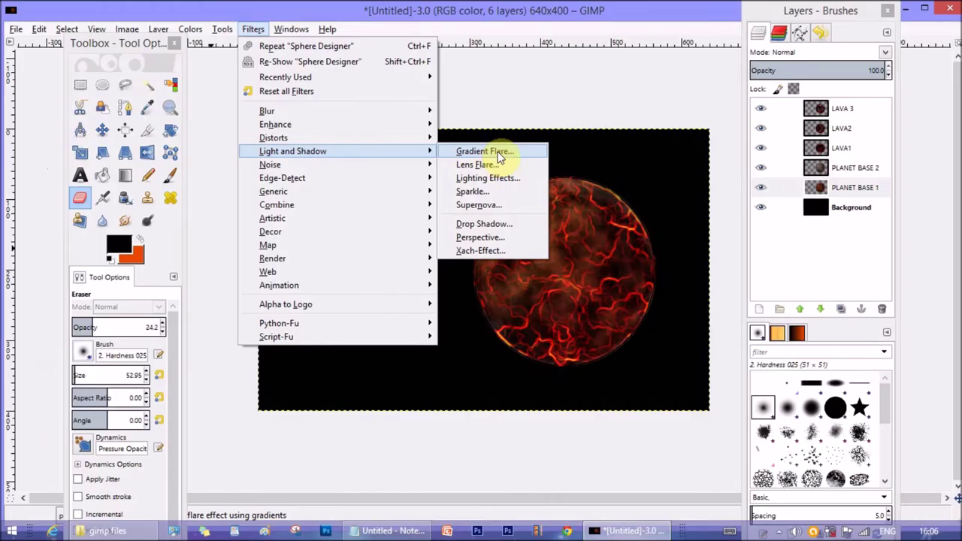
{"action": "left_click", "coordinate": [492, 223]}
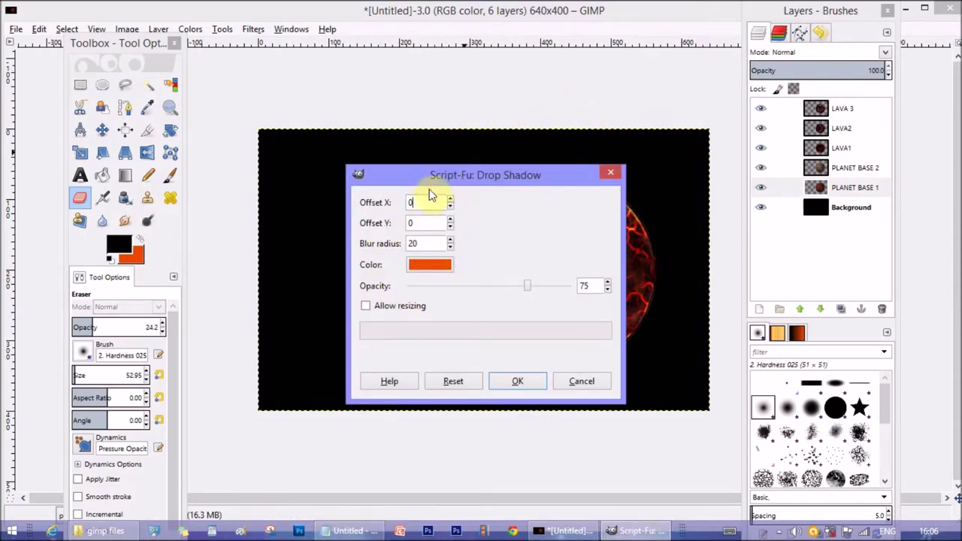
Apply a drop shadow with 0 X/Y offsets, blur radius 20, orange e84d01, opacity 75
{"action": "left_click_drag", "start_coordinate": [433, 174], "coordinate": [470, 152]}
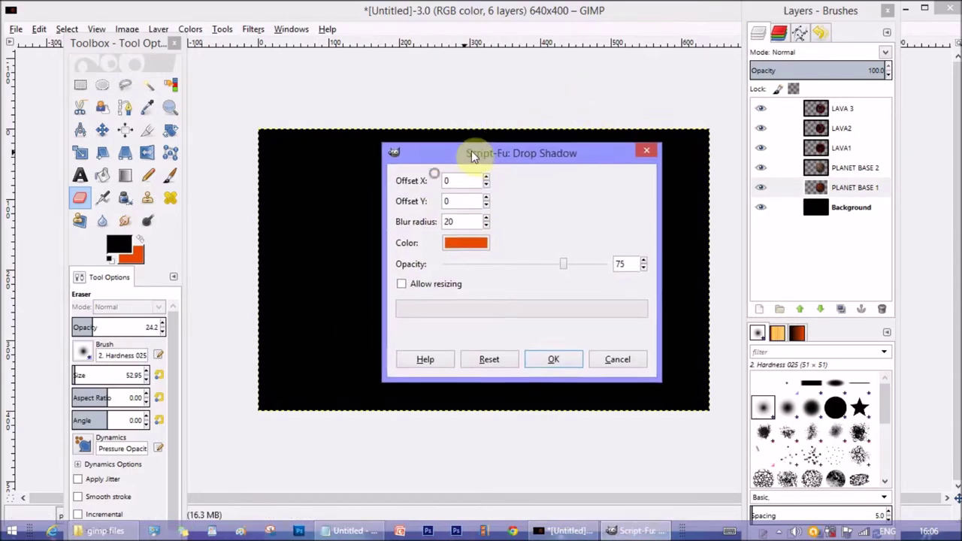
{"action": "double_click", "coordinate": [453, 199]}
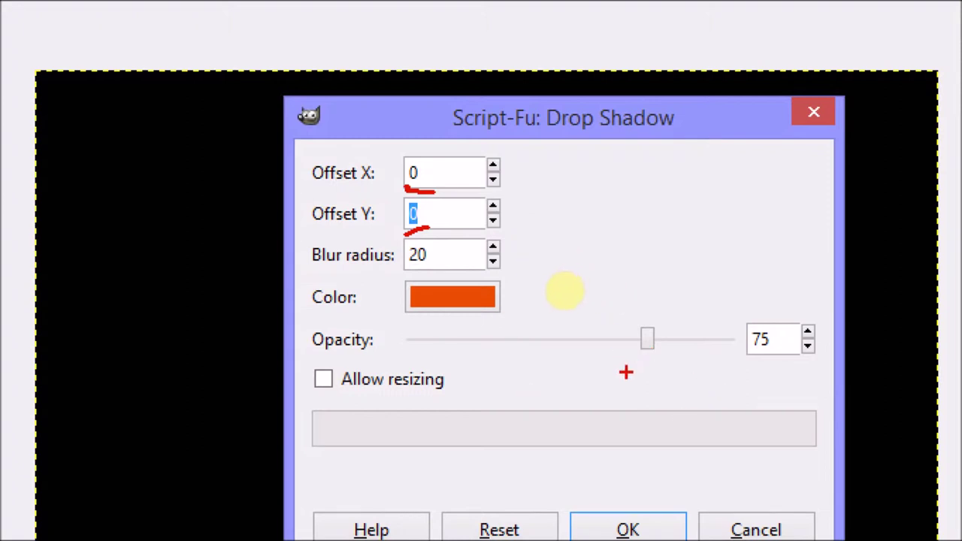
{"action": "left_click_drag", "start_coordinate": [633, 363], "coordinate": [666, 358]}
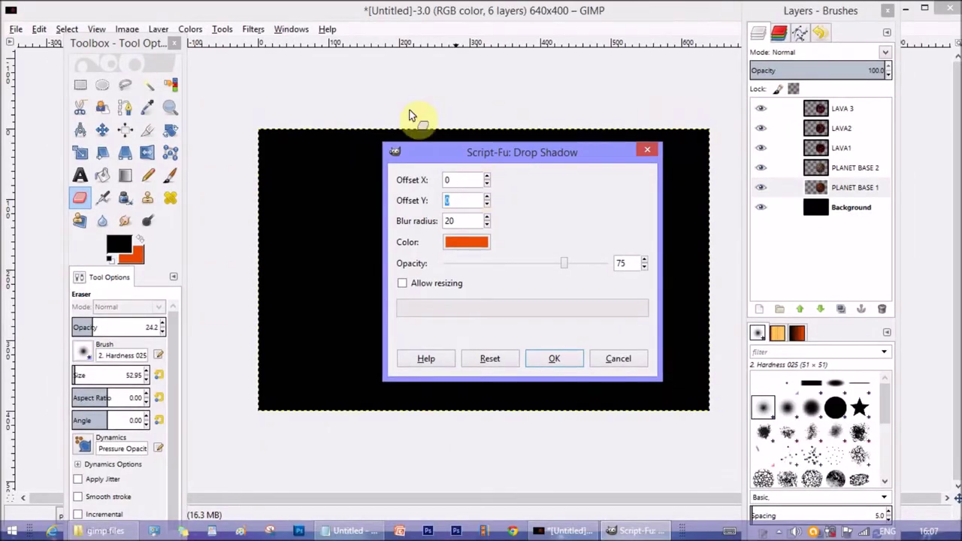
{"action": "left_click", "coordinate": [466, 241]}
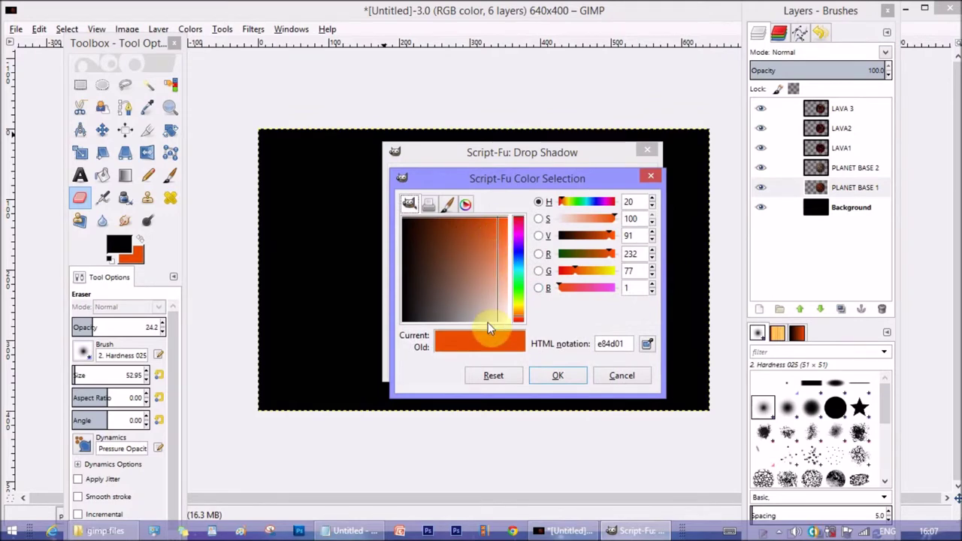
{"action": "left_click", "coordinate": [556, 375]}
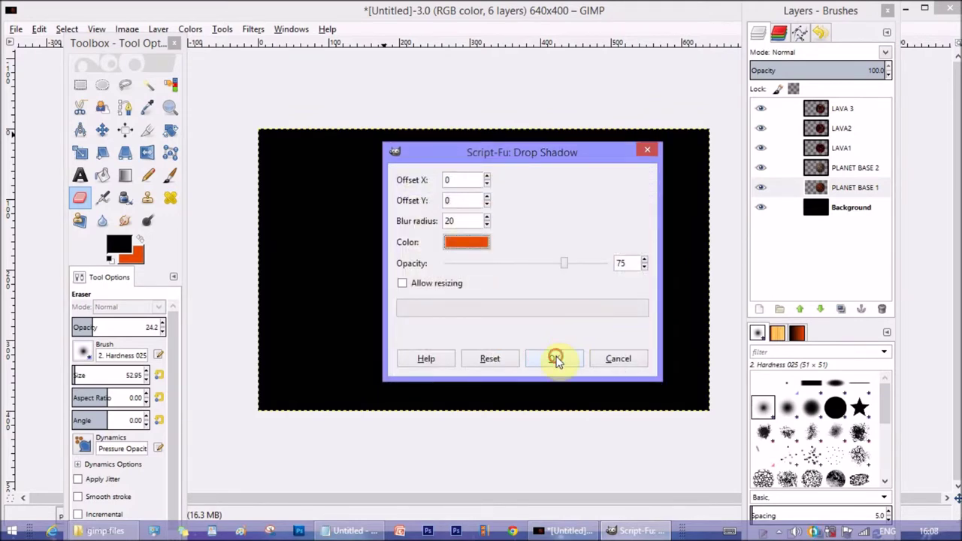
{"action": "left_click", "coordinate": [554, 358]}
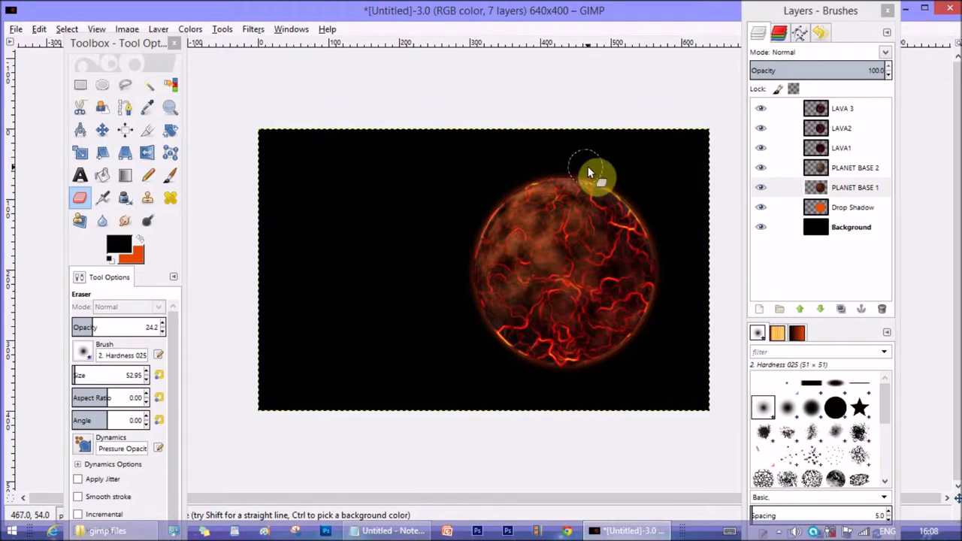
Undo the first shadow and reapply Drop Shadow with blur radius 30 for a wider glow
{"action": "key", "text": "ctrl+z"}
{"action": "left_click", "coordinate": [254, 30]}
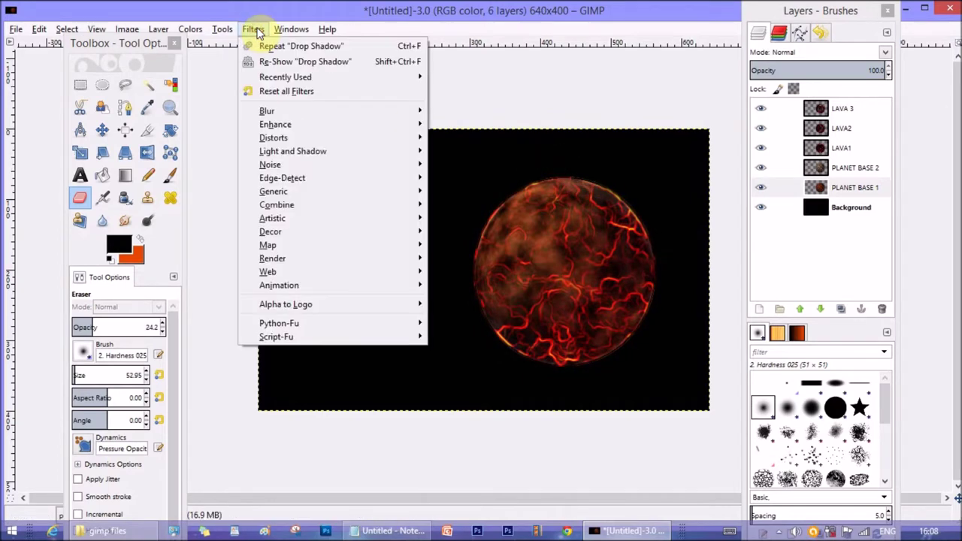
{"action": "mouse_move", "coordinate": [278, 128]}
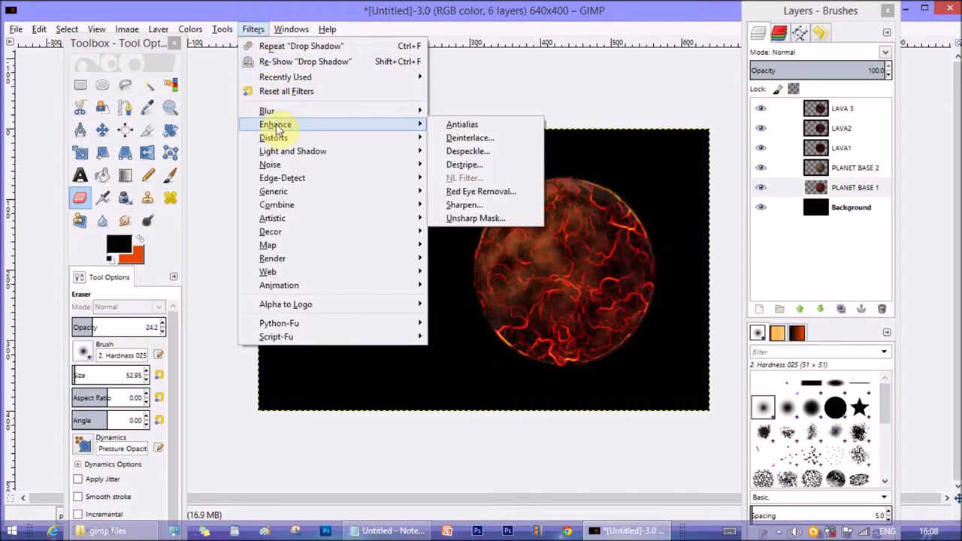
{"action": "mouse_move", "coordinate": [311, 154]}
{"action": "left_click", "coordinate": [486, 220]}
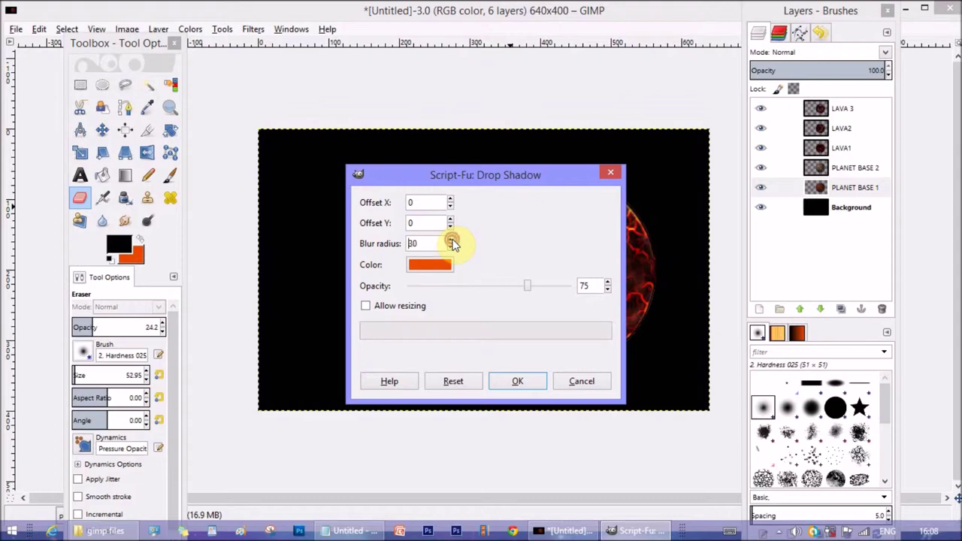
{"action": "left_click", "coordinate": [518, 381]}
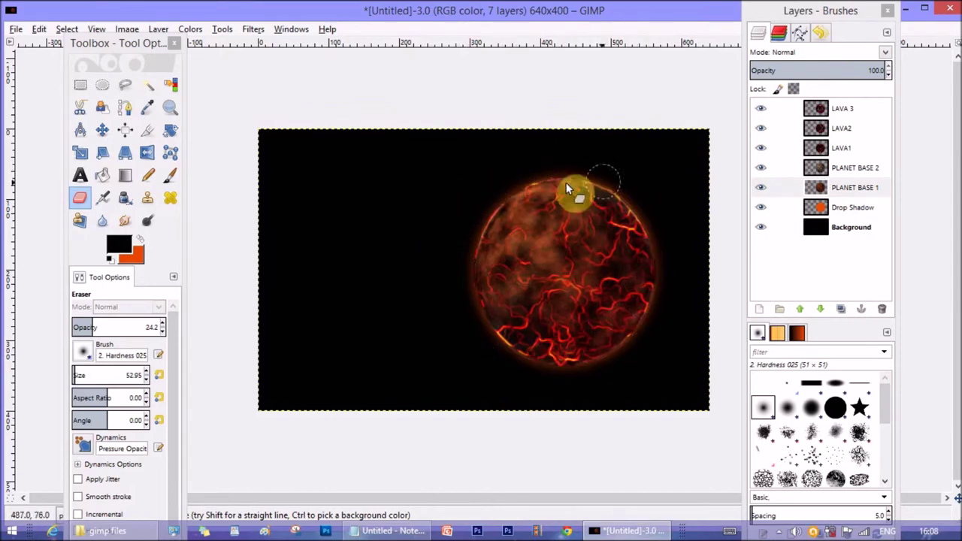
{"action": "left_click", "coordinate": [851, 207]}
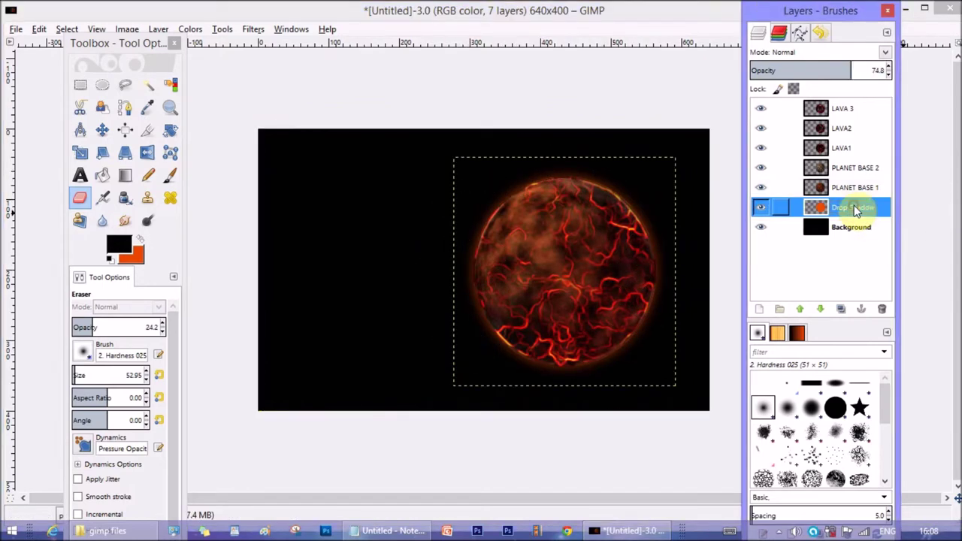
{"action": "left_click", "coordinate": [851, 109]}
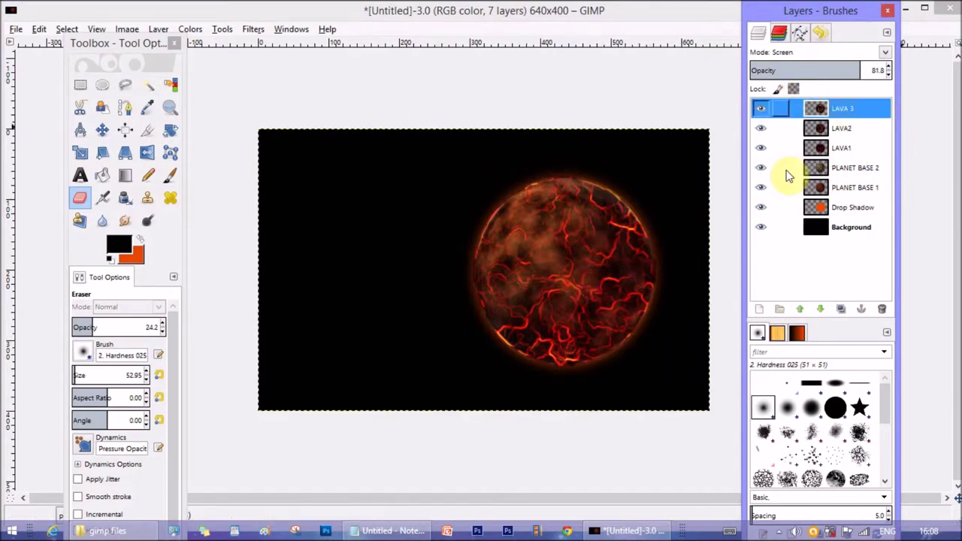
Create a new Layer Group and move LAVA 3, LAVA2 and PLANET BASE 1 into it
{"action": "left_click", "coordinate": [777, 310]}
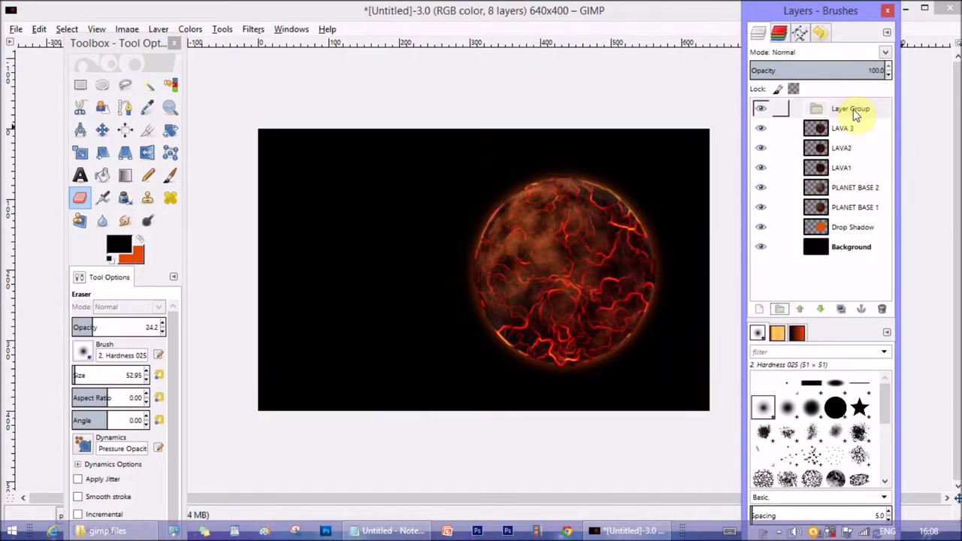
{"action": "left_click_drag", "start_coordinate": [851, 127], "coordinate": [856, 107]}
{"action": "left_click_drag", "start_coordinate": [848, 148], "coordinate": [797, 221]}
{"action": "left_click", "coordinate": [850, 203]}
Link the Drop Shadow, PLANET BASE 2, LAVA1, LAVA2 and LAVA 3 layers together
{"action": "left_click", "coordinate": [779, 227]}
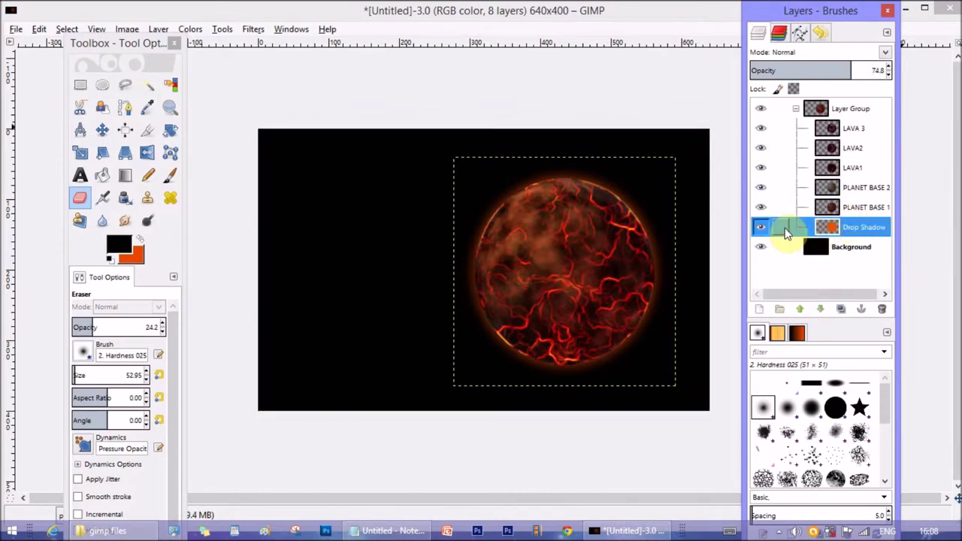
{"action": "left_click", "coordinate": [780, 188]}
{"action": "left_click", "coordinate": [780, 168]}
{"action": "left_click", "coordinate": [779, 148]}
{"action": "left_click", "coordinate": [779, 129]}
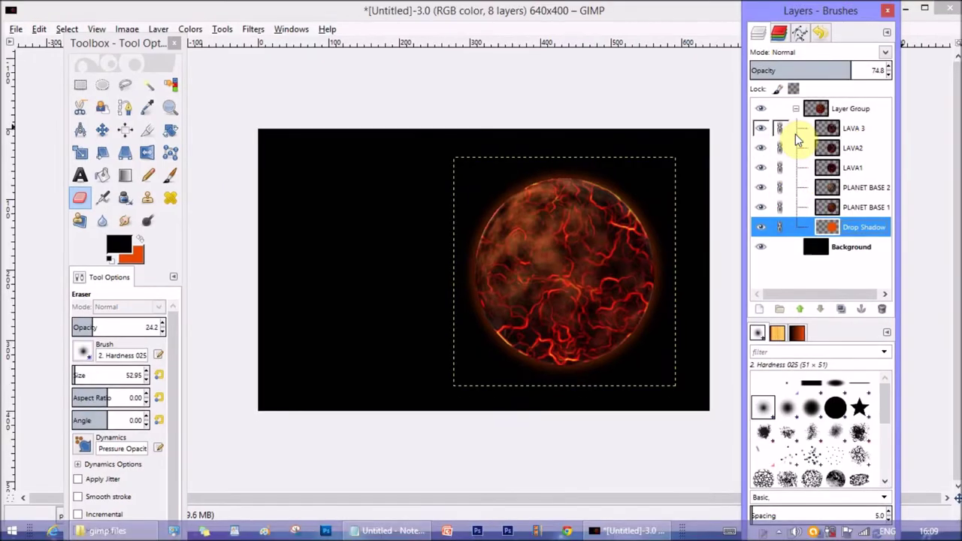
Shift the linked planet layers together on the canvas with the Move tool
{"action": "left_click", "coordinate": [795, 83]}
{"action": "left_click", "coordinate": [829, 76]}
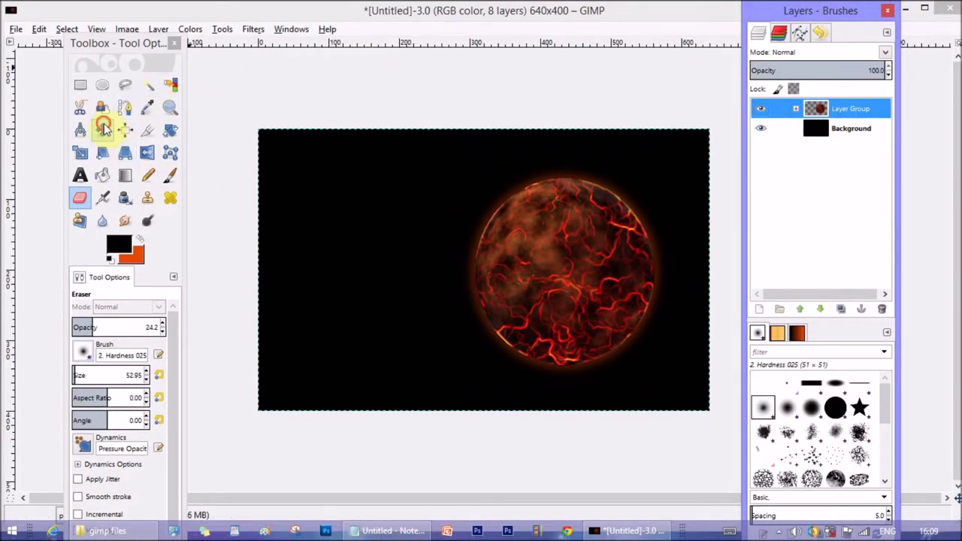
{"action": "left_click", "coordinate": [102, 129]}
{"action": "left_click_drag", "start_coordinate": [547, 233], "coordinate": [569, 241]}
{"action": "mouse_move", "coordinate": [545, 272]}
{"action": "left_mouse_down"}
{"action": "mouse_move", "coordinate": [574, 273]}
{"action": "mouse_move", "coordinate": [573, 296]}
{"action": "mouse_move", "coordinate": [564, 269]}
{"action": "left_mouse_up"}
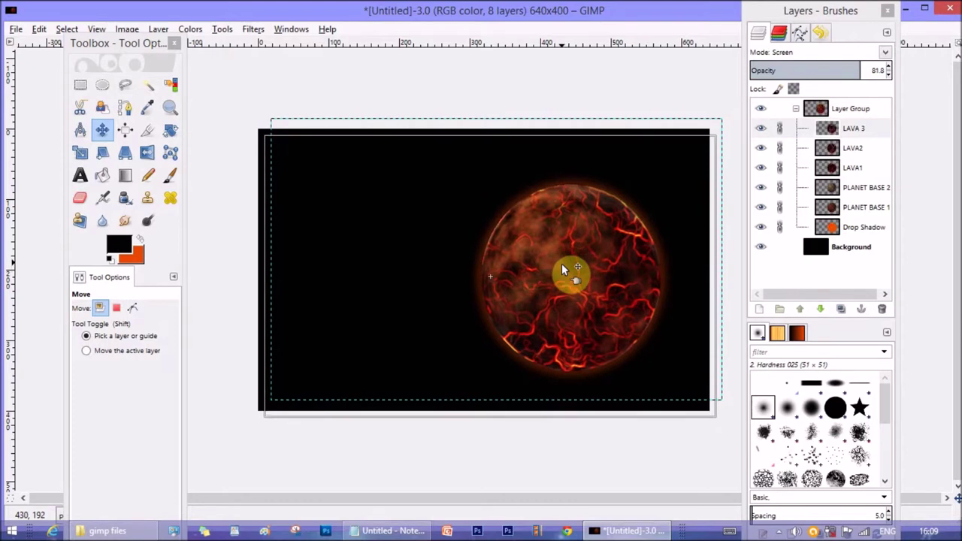
Nudge the planet slightly higher, collapse the Layer Group and select the Background layer
{"action": "left_click", "coordinate": [799, 109]}
{"action": "left_click", "coordinate": [796, 108]}
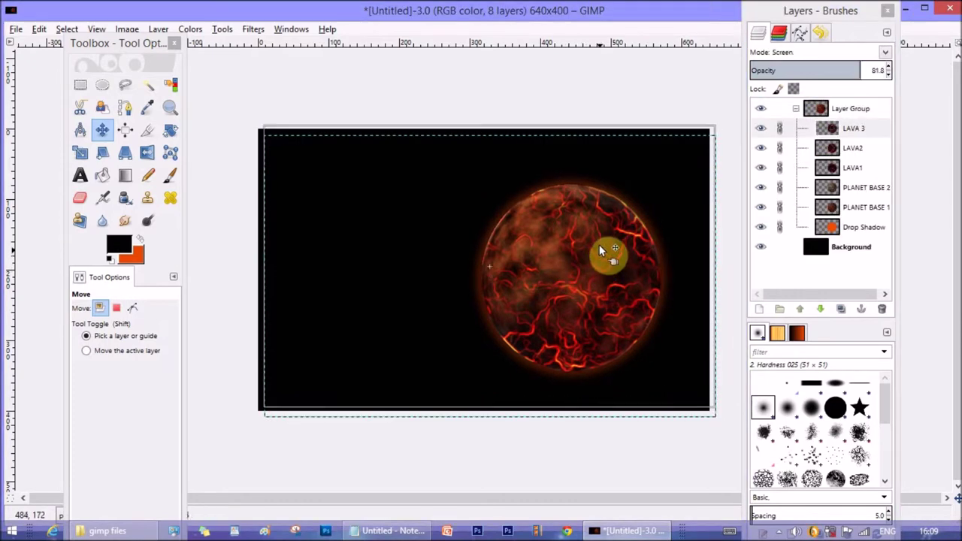
{"action": "left_click_drag", "start_coordinate": [601, 250], "coordinate": [599, 245]}
{"action": "left_click", "coordinate": [796, 108]}
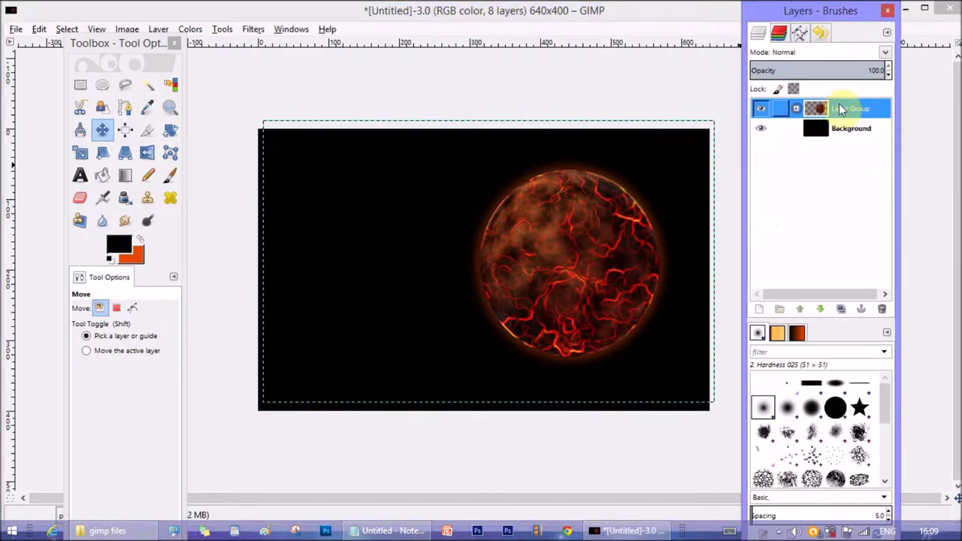
{"action": "left_click", "coordinate": [851, 129]}
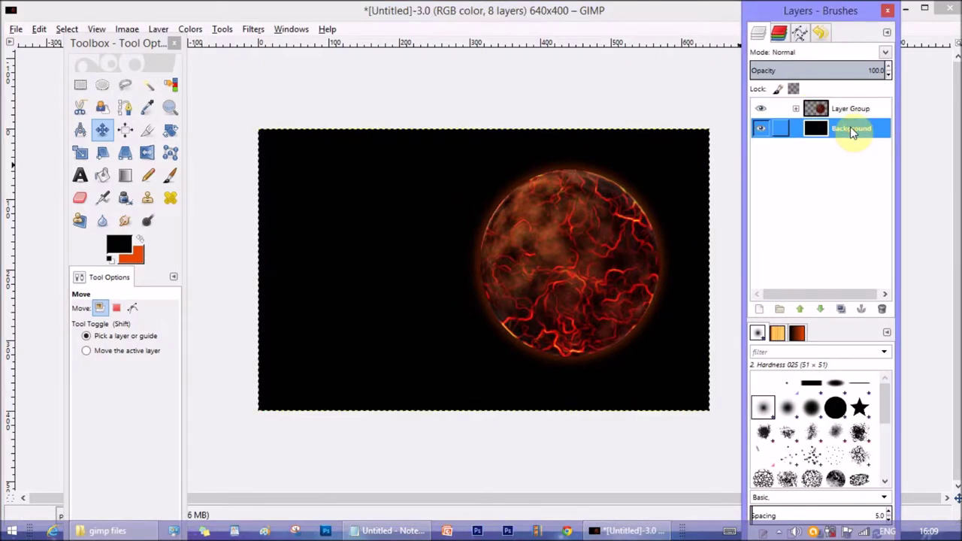
Add a new transparent layer named STARS above the Background
{"action": "left_click", "coordinate": [759, 310]}
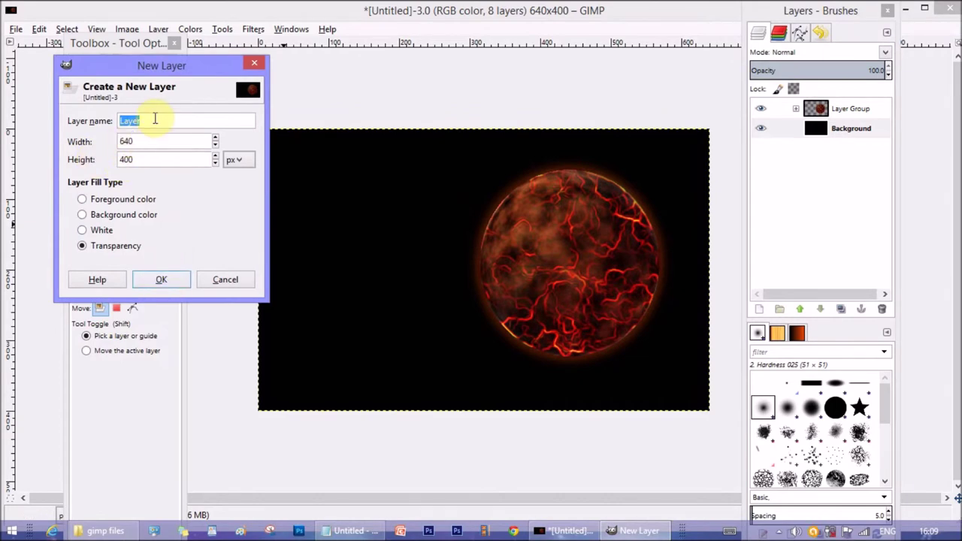
{"action": "type", "text": "STARS"}
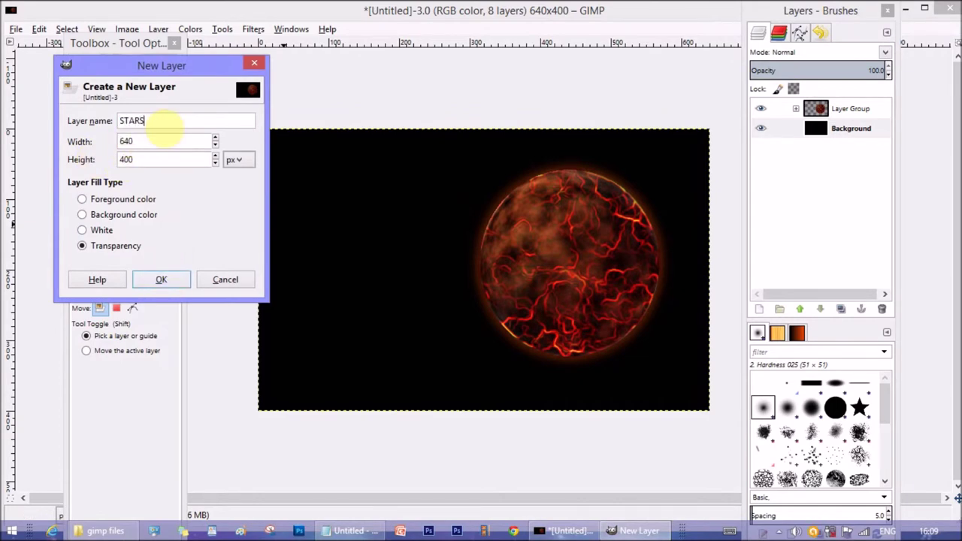
{"action": "left_click", "coordinate": [155, 277]}
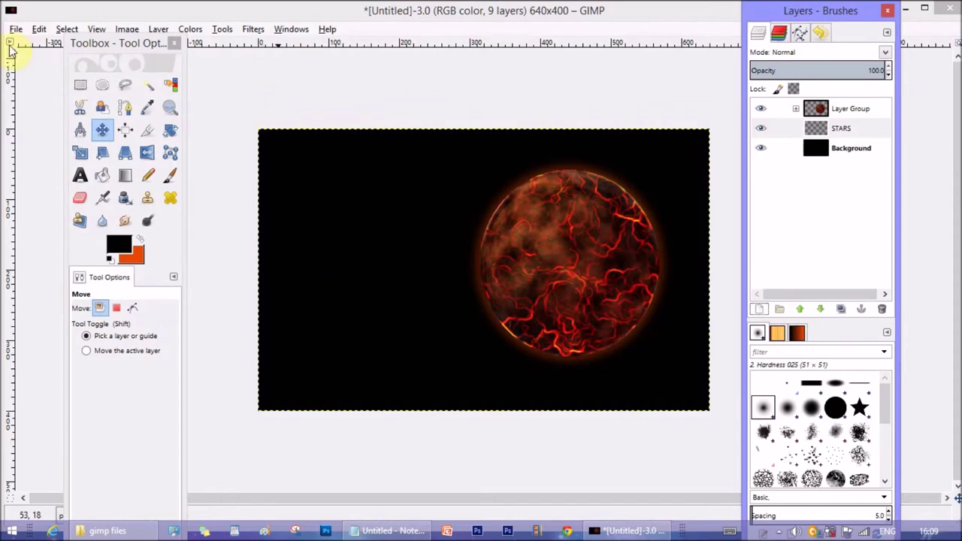
Set up a white Paintbrush at 100 opacity with brush 2. Hardness 075, size 26.18
{"action": "left_click", "coordinate": [170, 175]}
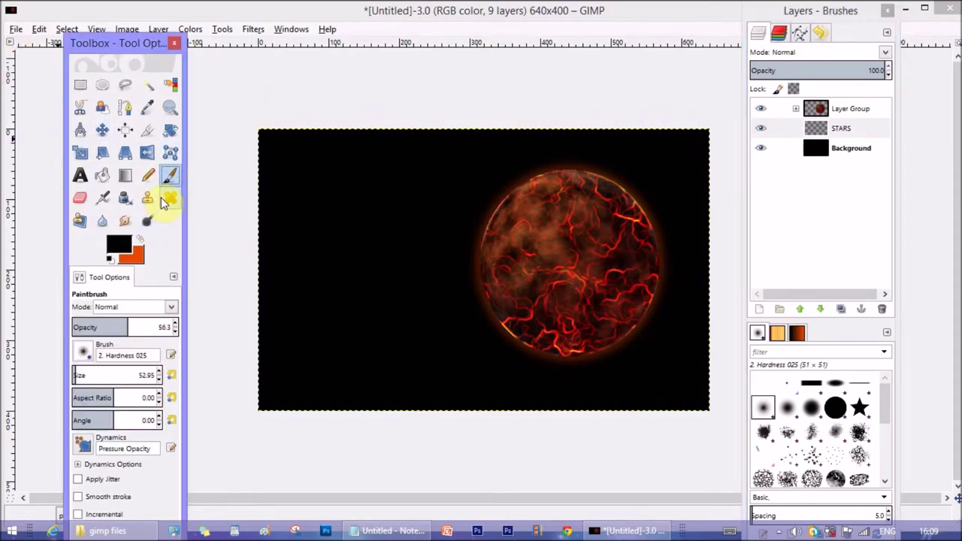
{"action": "left_click", "coordinate": [111, 257]}
{"action": "left_click", "coordinate": [138, 240]}
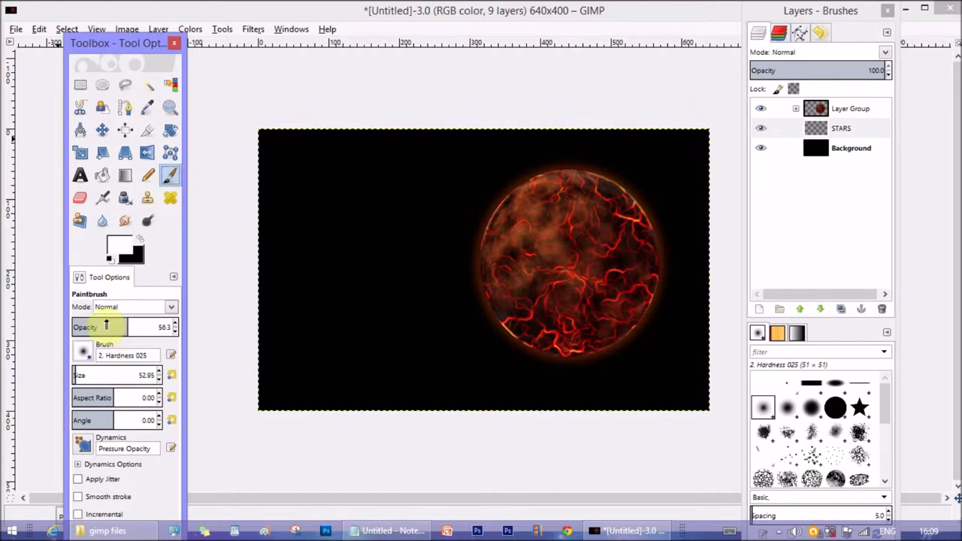
{"action": "left_click_drag", "start_coordinate": [106, 327], "coordinate": [174, 326]}
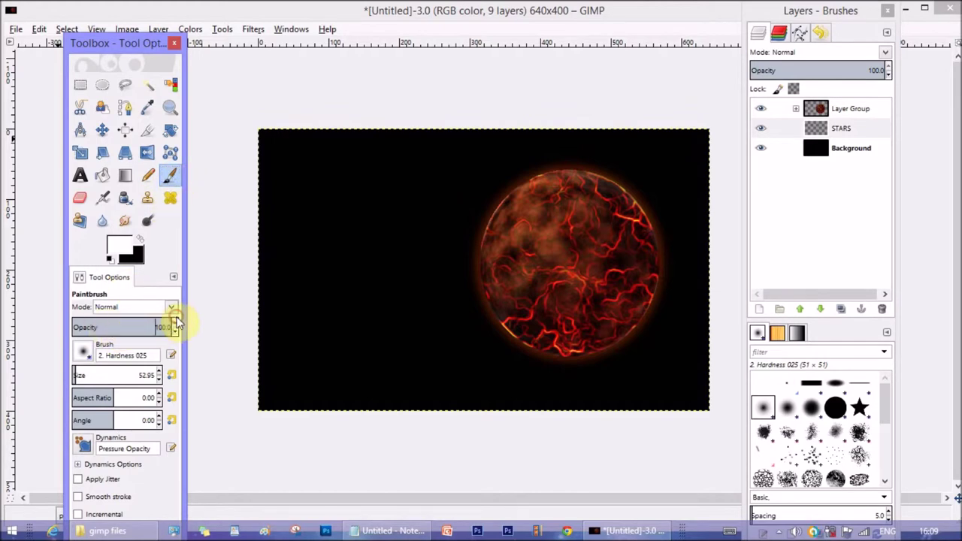
{"action": "left_click", "coordinate": [84, 354]}
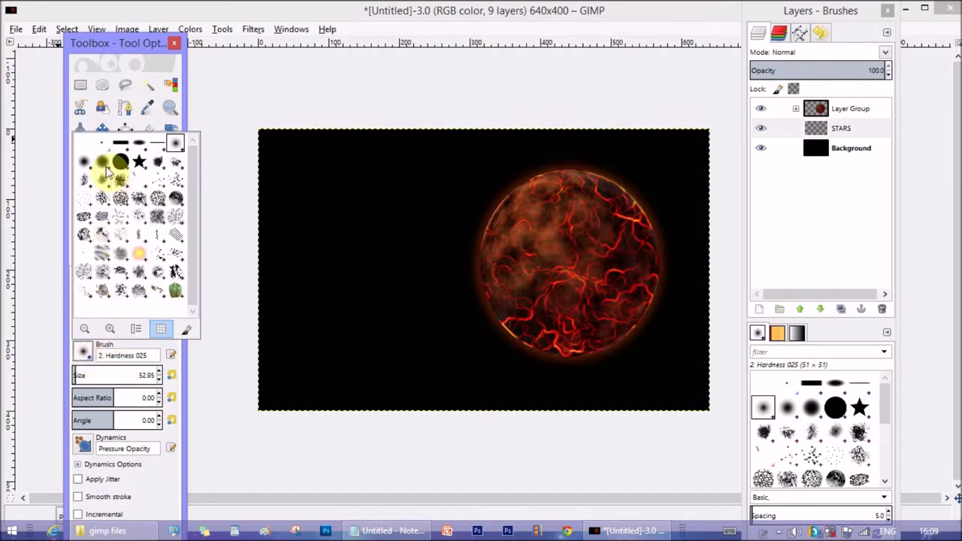
{"action": "left_click", "coordinate": [102, 165]}
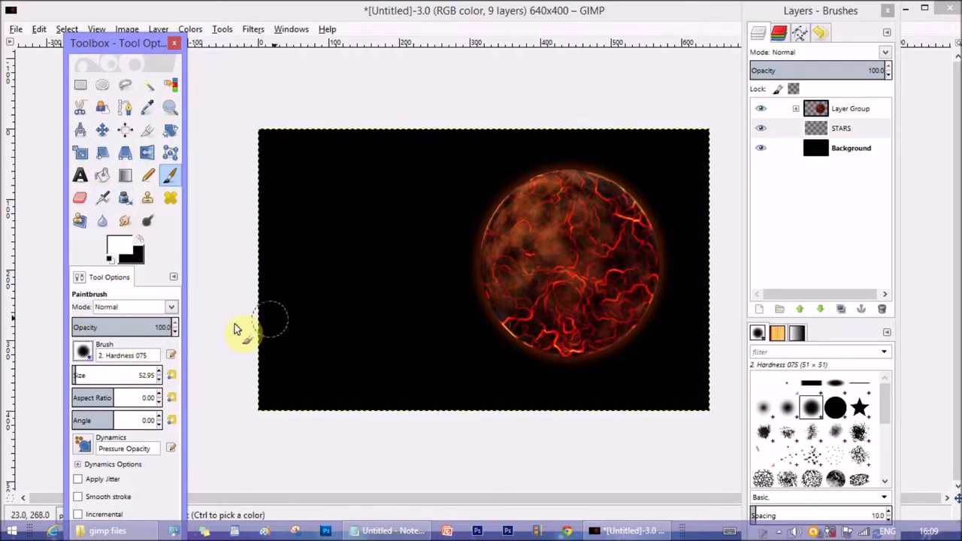
{"action": "left_click_drag", "start_coordinate": [141, 375], "coordinate": [73, 376]}
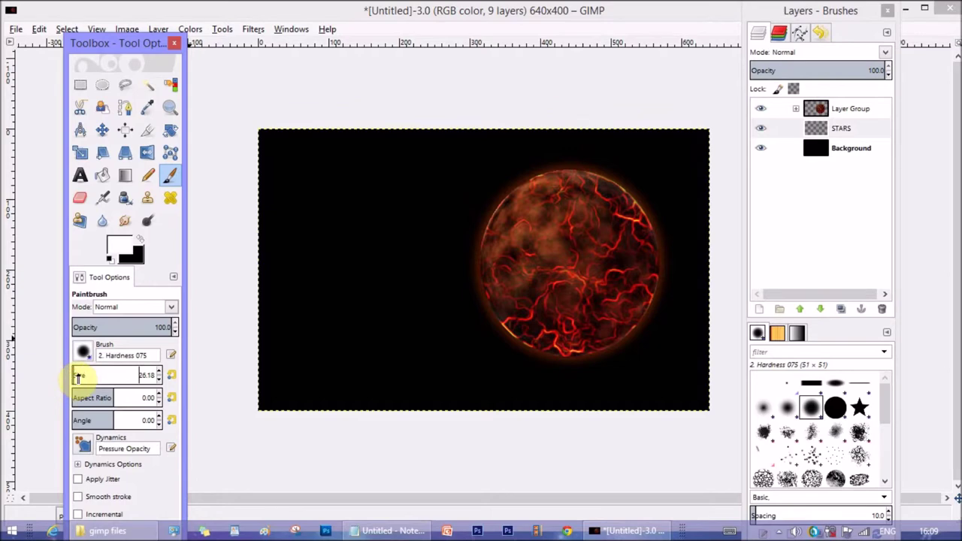
{"action": "left_click", "coordinate": [596, 78]}
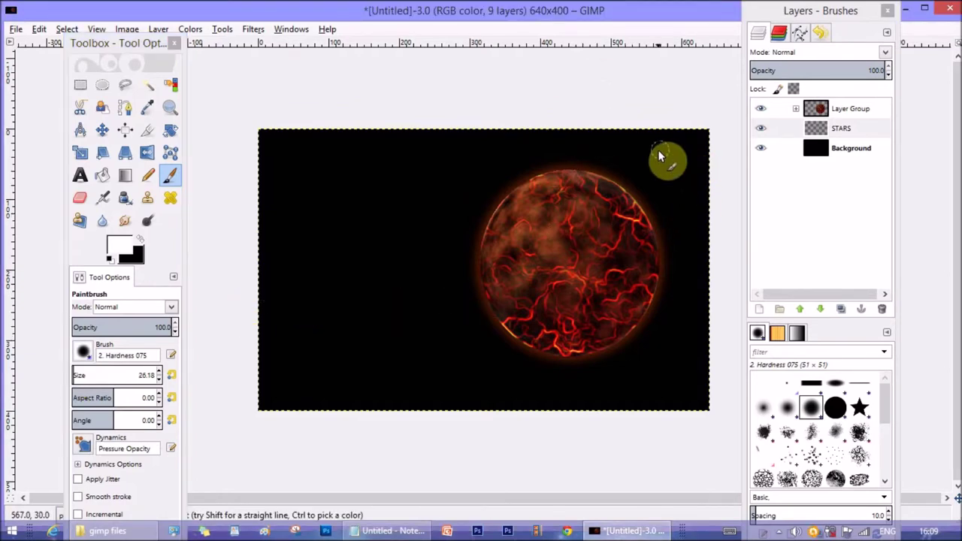
With a smaller brush on the STARS layer, dot several stars in the upper-right sky
{"action": "key", "text": "bracketleft"}
{"action": "key", "text": "bracketleft"}
{"action": "key", "text": "bracketleft"}
{"action": "key", "text": "bracketleft"}
{"action": "key", "text": "bracketleft"}
{"action": "key", "text": "bracketleft"}
{"action": "key", "text": "bracketleft"}
{"action": "key", "text": "bracketleft"}
{"action": "key", "text": "bracketleft"}
{"action": "key", "text": "bracketleft"}
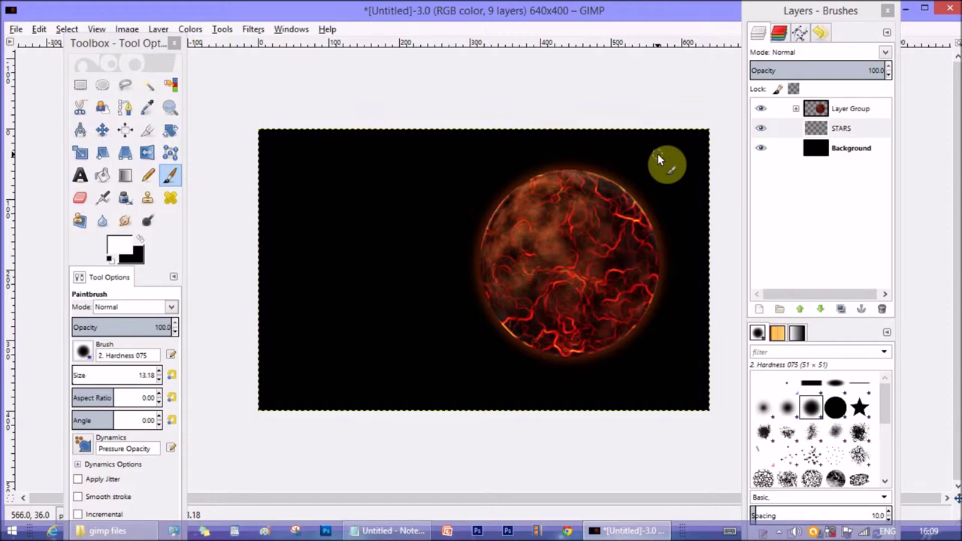
{"action": "key", "text": "bracketleft"}
{"action": "key", "text": "bracketleft"}
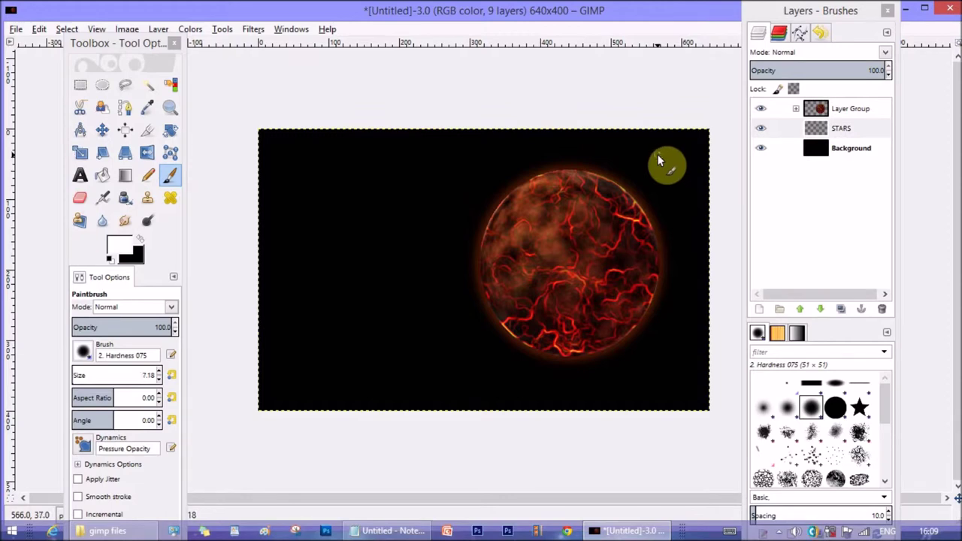
{"action": "left_click", "coordinate": [849, 132]}
{"action": "left_click", "coordinate": [645, 167]}
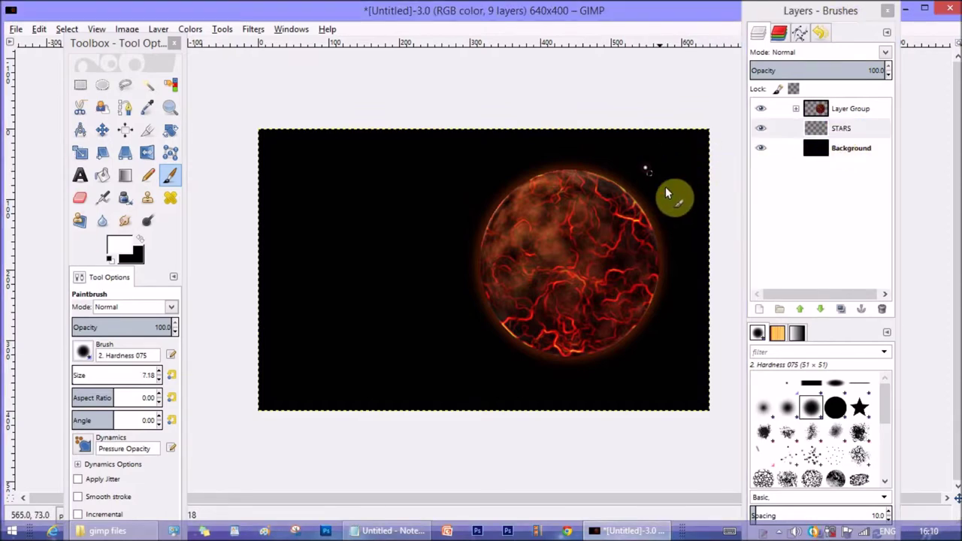
{"action": "left_click", "coordinate": [665, 186]}
{"action": "left_click", "coordinate": [660, 154]}
{"action": "left_click", "coordinate": [679, 144]}
{"action": "left_click", "coordinate": [428, 186]}
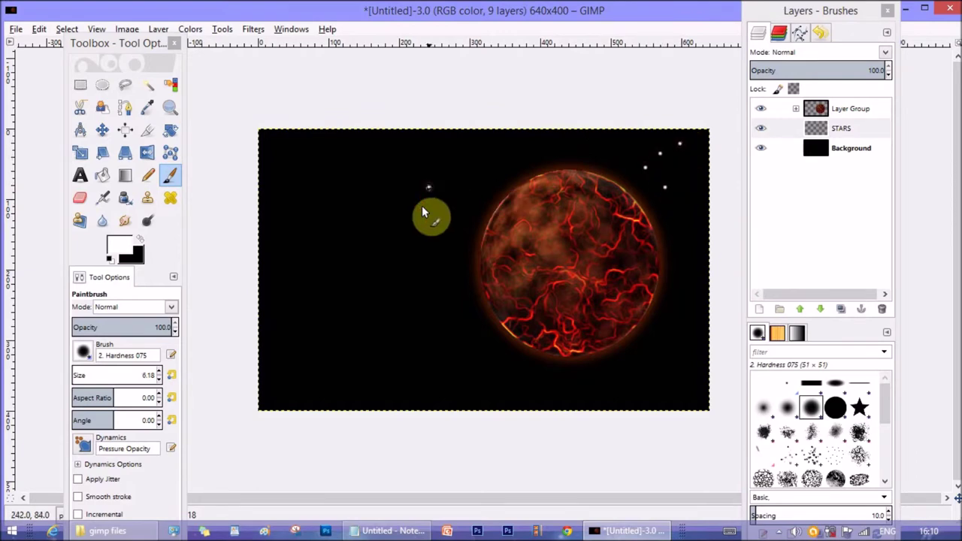
Dot tiny stars left of the planet and small stars across the lower-left sky
{"action": "key", "text": "bracketleft"}
{"action": "key", "text": "bracketleft"}
{"action": "key", "text": "bracketleft"}
{"action": "key", "text": "bracketleft"}
{"action": "key", "text": "bracketleft"}
{"action": "left_click", "coordinate": [445, 204]}
{"action": "left_click", "coordinate": [454, 219]}
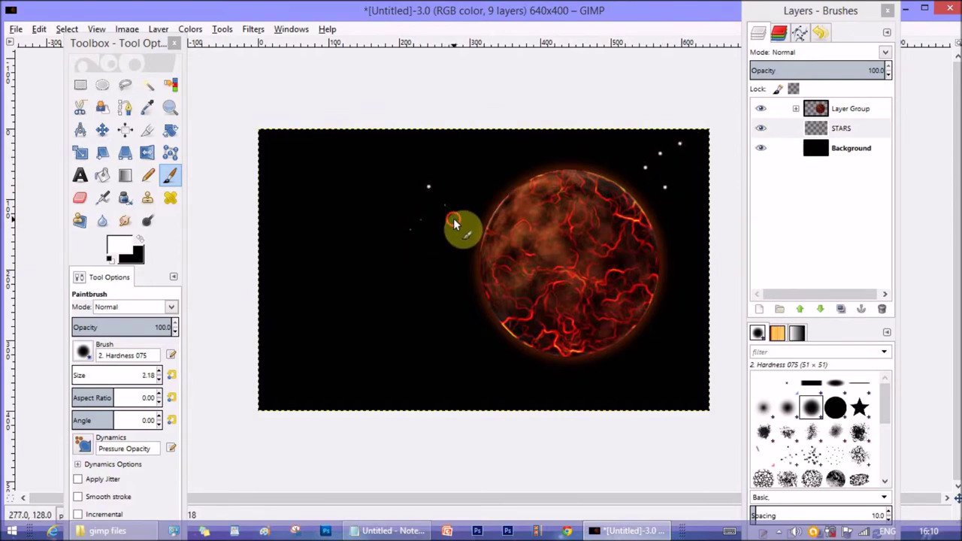
{"action": "left_click", "coordinate": [421, 235]}
{"action": "left_click", "coordinate": [411, 229]}
{"action": "key", "text": "bracketright"}
{"action": "key", "text": "bracketright"}
{"action": "left_click", "coordinate": [379, 257]}
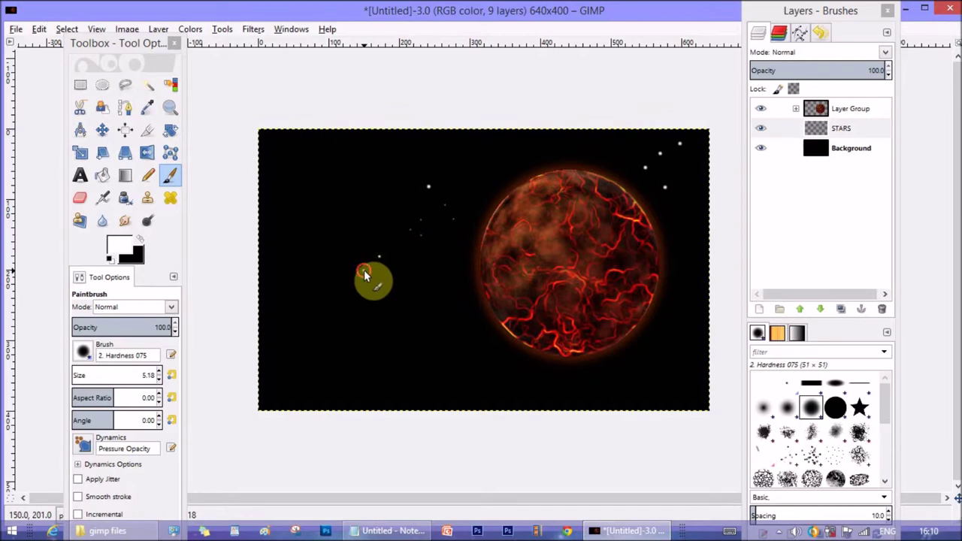
{"action": "left_click", "coordinate": [364, 271]}
{"action": "left_click", "coordinate": [359, 296]}
{"action": "left_click", "coordinate": [361, 316]}
{"action": "left_click", "coordinate": [416, 304]}
{"action": "left_click", "coordinate": [420, 268]}
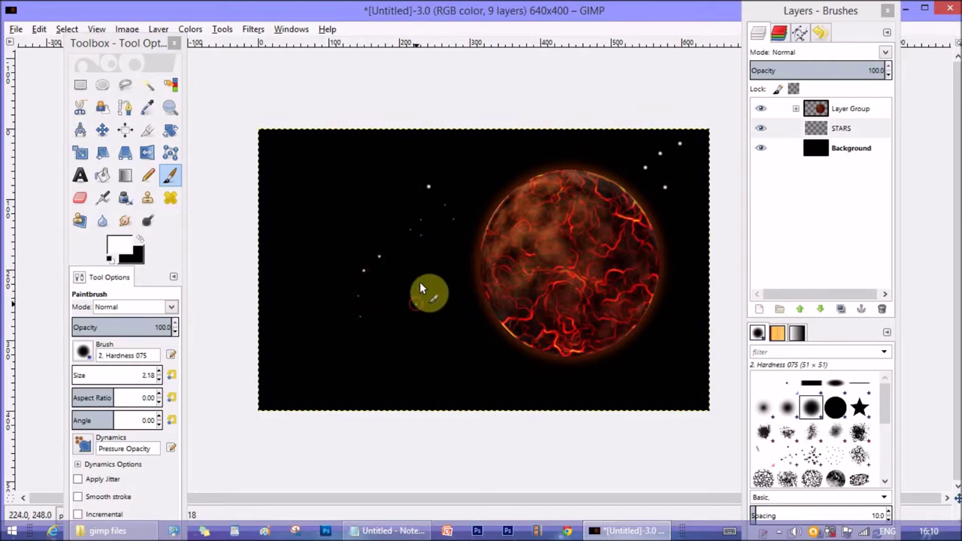
{"action": "left_click", "coordinate": [450, 280]}
Add a few larger stars near the bottom of the sky, then make the Layer Group current
{"action": "key", "text": "bracketright"}
{"action": "left_click", "coordinate": [438, 348]}
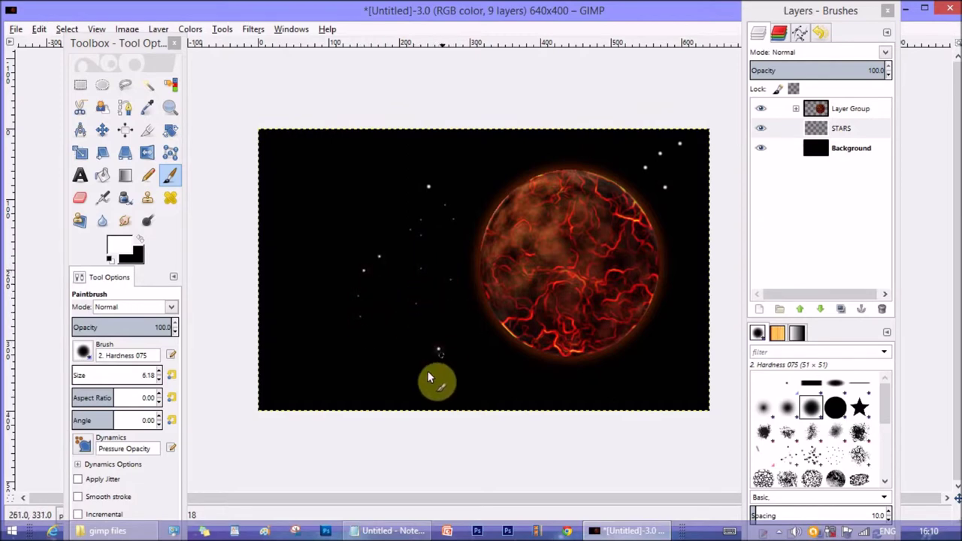
{"action": "left_click", "coordinate": [427, 372]}
{"action": "key", "text": "bracketright"}
{"action": "key", "text": "bracketright"}
{"action": "key", "text": "bracketright"}
{"action": "left_click", "coordinate": [357, 356]}
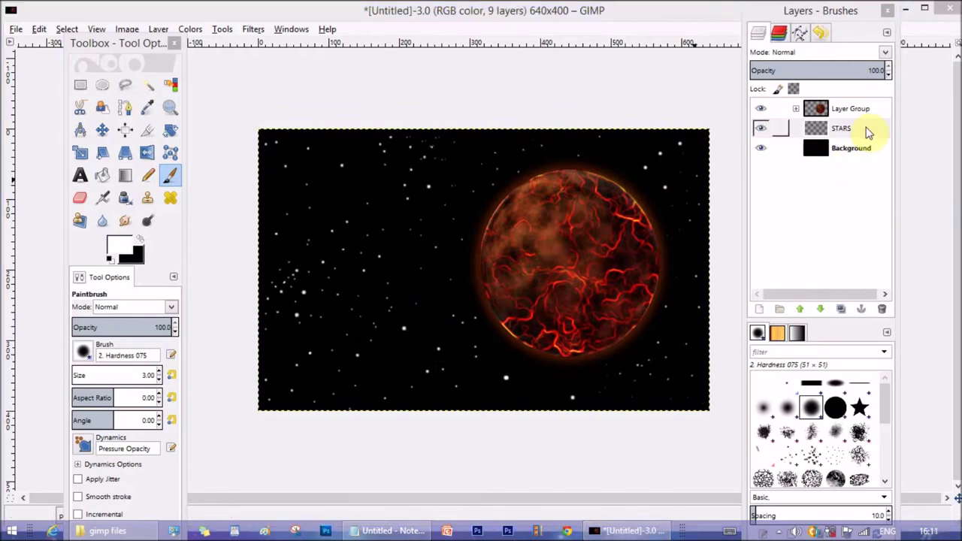
{"action": "left_click", "coordinate": [862, 131]}
{"action": "left_click_drag", "start_coordinate": [862, 132], "coordinate": [853, 111]}
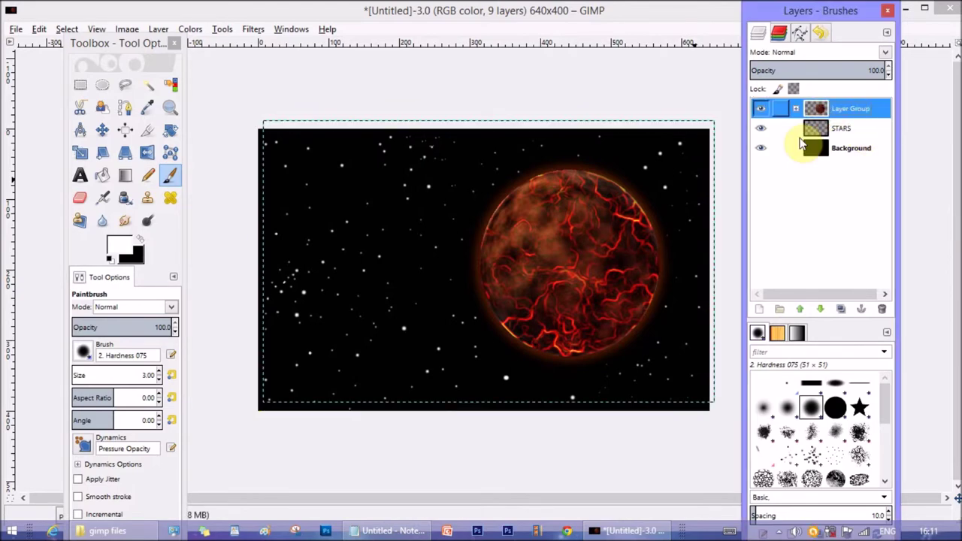
Create a transparent 'gas layers' layer and move it to the top, above the collapsed Layer Group
{"action": "left_click", "coordinate": [760, 310]}
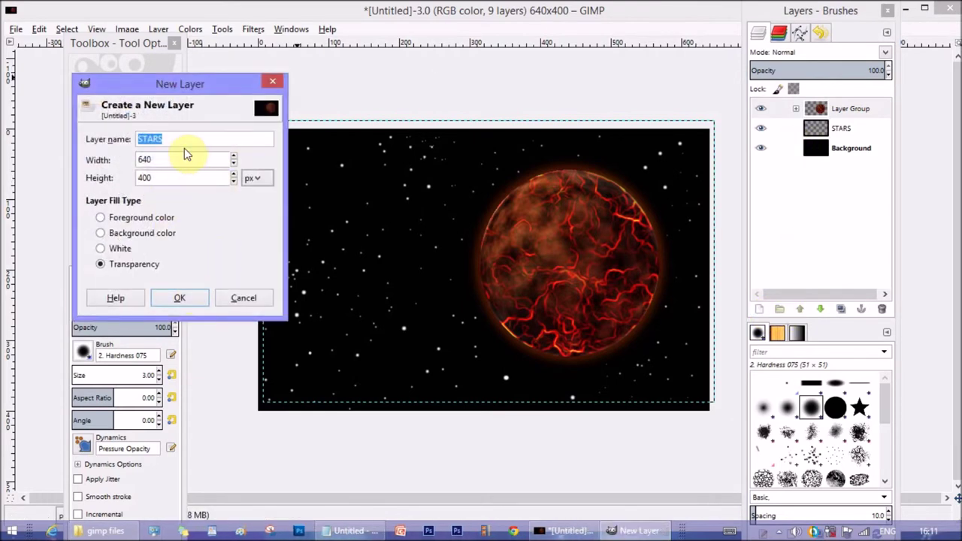
{"action": "type", "text": "gas layers"}
{"action": "left_click", "coordinate": [178, 301]}
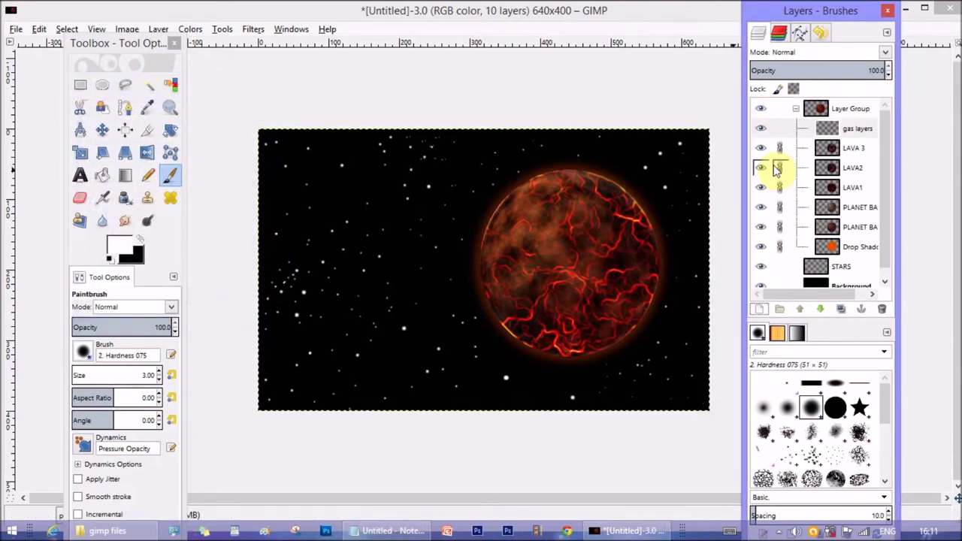
{"action": "left_click_drag", "start_coordinate": [853, 132], "coordinate": [843, 105]}
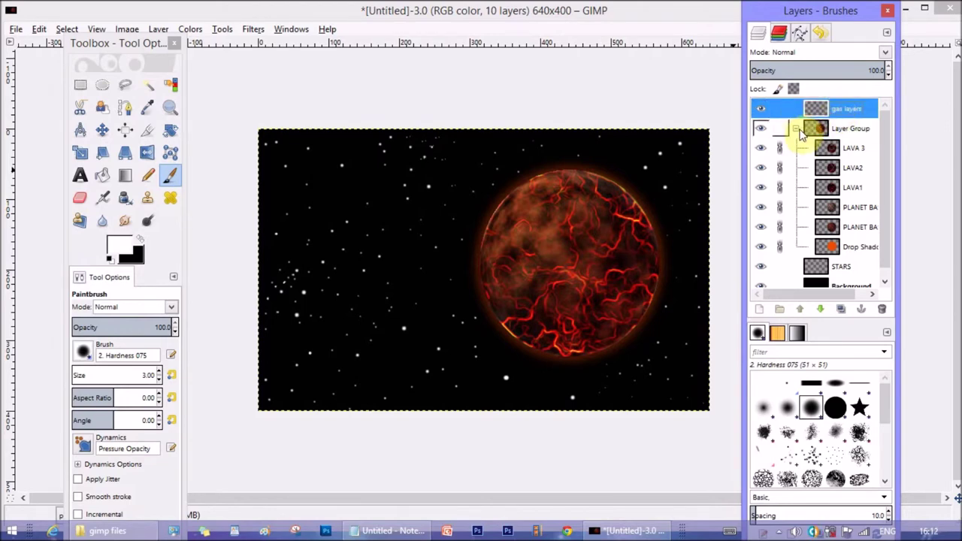
{"action": "left_click", "coordinate": [796, 129]}
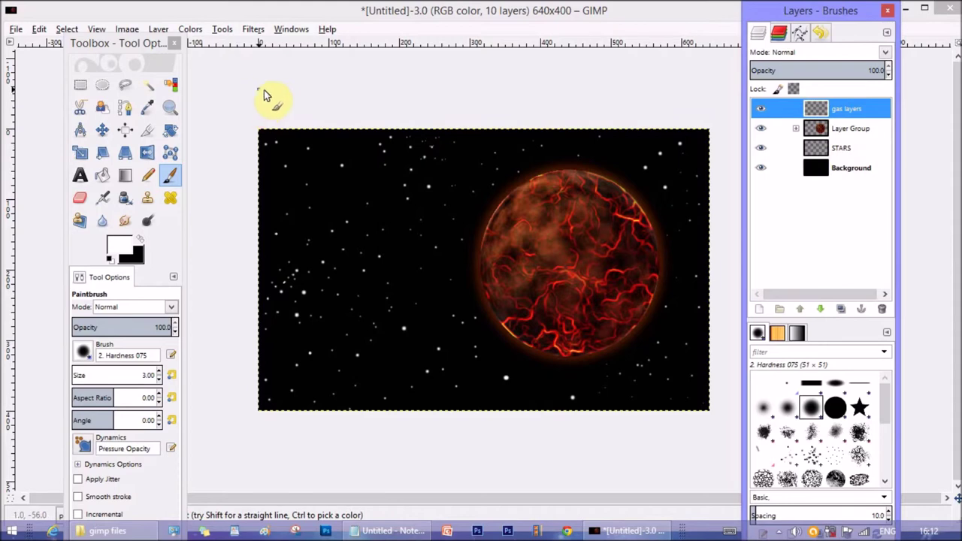
Pick orange eda210 as the foreground colour and lower paintbrush opacity to 48.6
{"action": "left_click", "coordinate": [129, 245]}
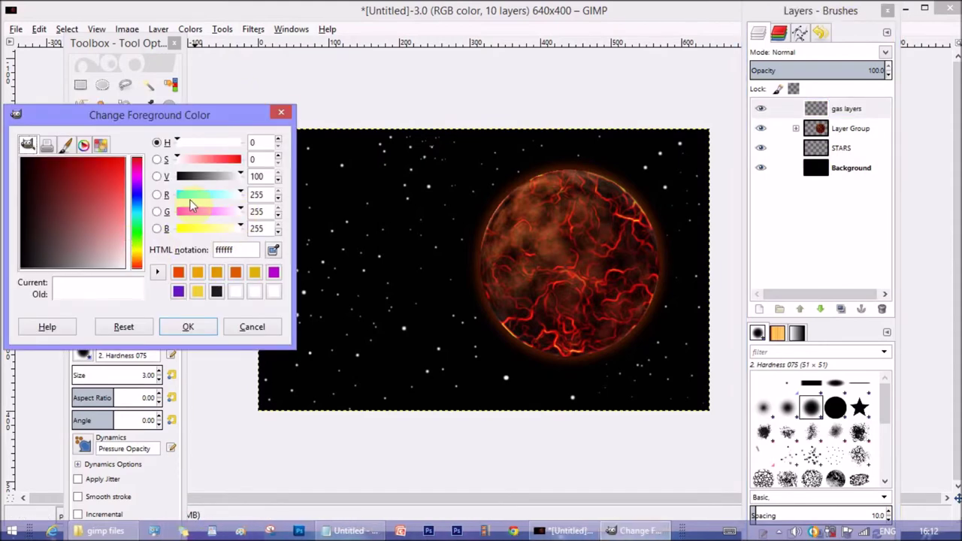
{"action": "left_click", "coordinate": [136, 242]}
{"action": "left_click_drag", "start_coordinate": [137, 251], "coordinate": [136, 254]}
{"action": "left_click", "coordinate": [117, 175]}
{"action": "left_click_drag", "start_coordinate": [117, 175], "coordinate": [120, 166]}
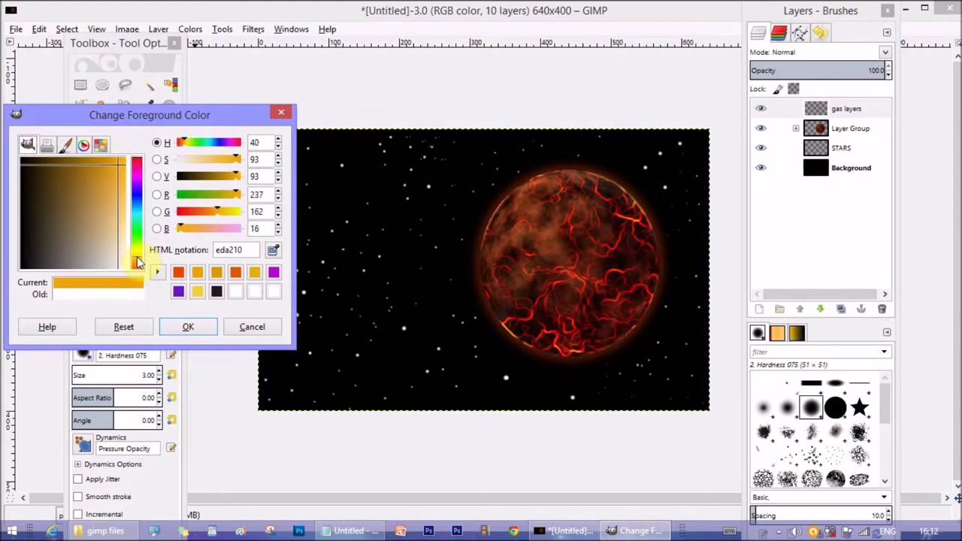
{"action": "left_click", "coordinate": [192, 327]}
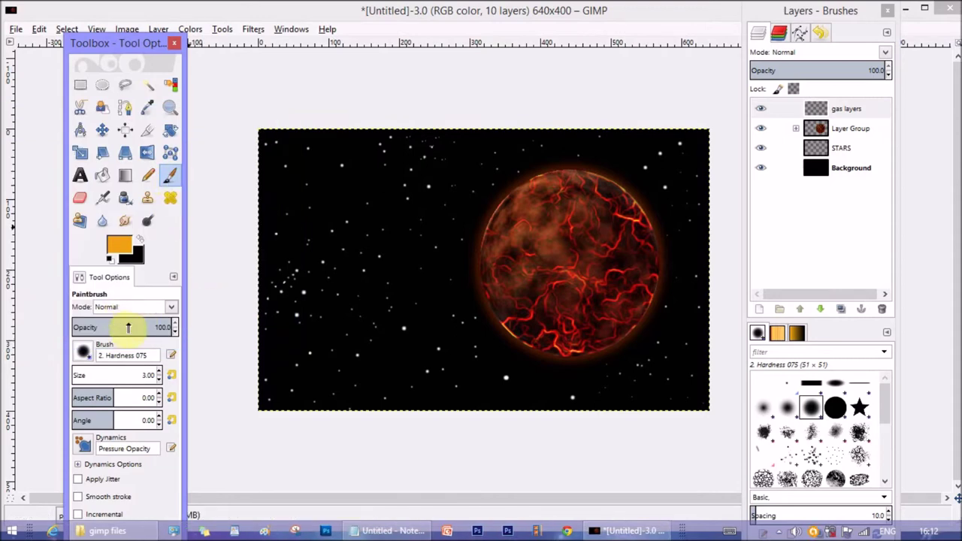
{"action": "left_click", "coordinate": [125, 327]}
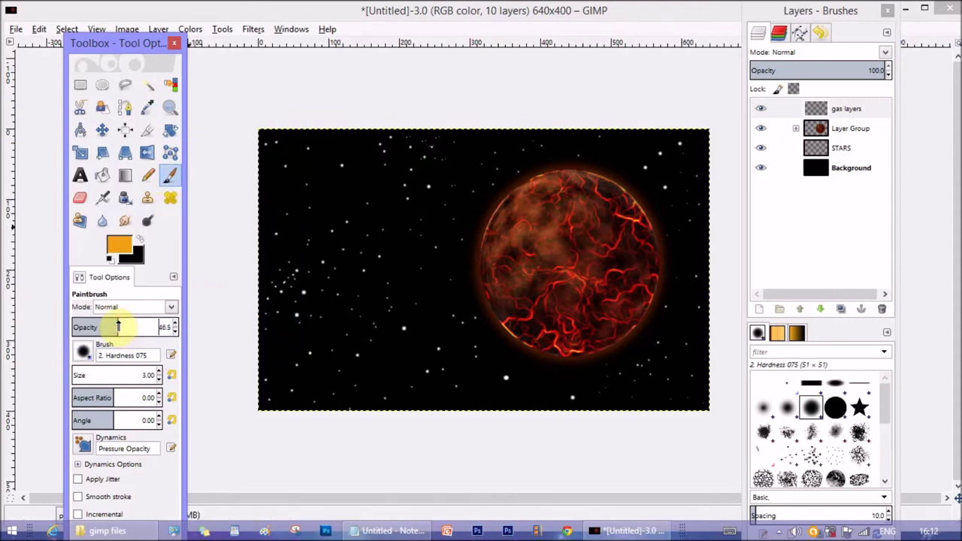
Switch to the soft 2. Hardness 025 brush and enlarge it to size 53.76
{"action": "left_click", "coordinate": [84, 353]}
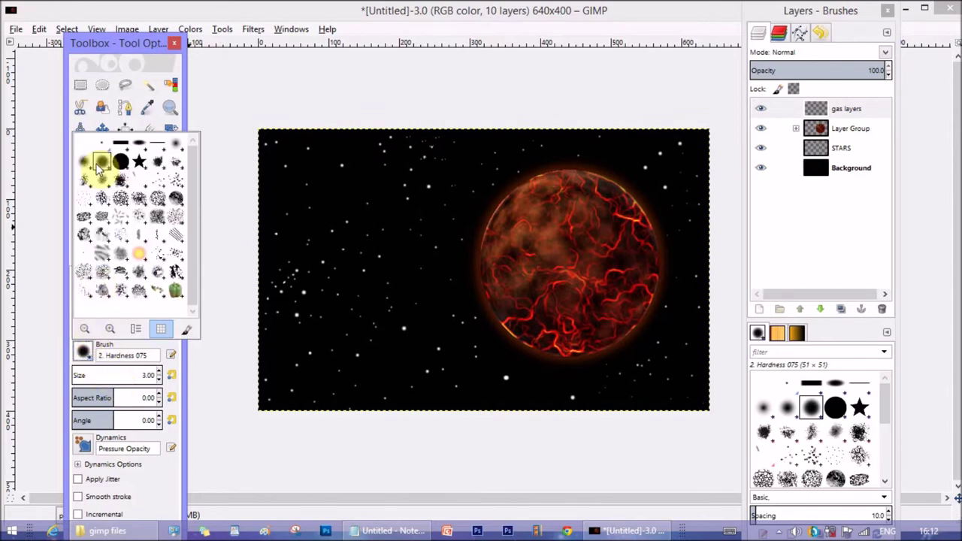
{"action": "left_click", "coordinate": [177, 146]}
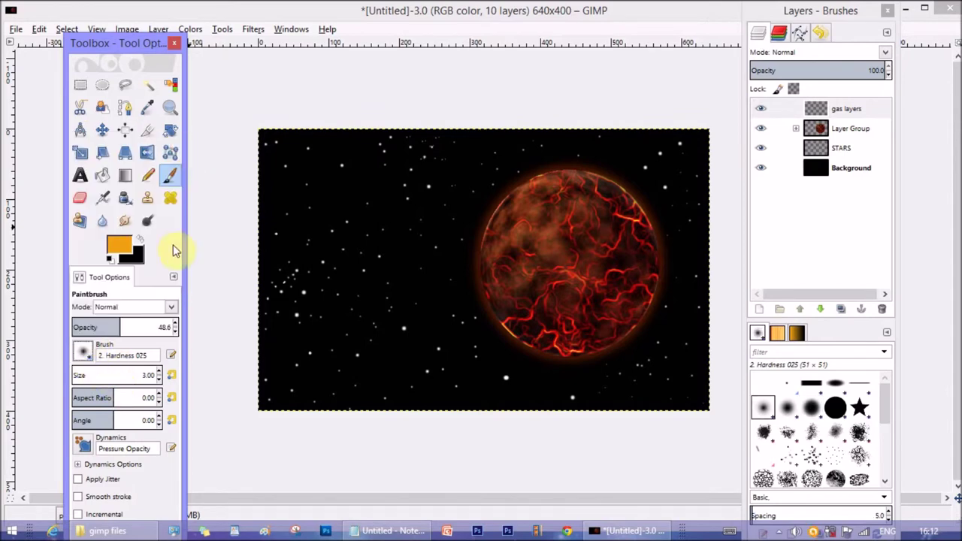
{"action": "left_click_drag", "start_coordinate": [83, 375], "coordinate": [241, 311]}
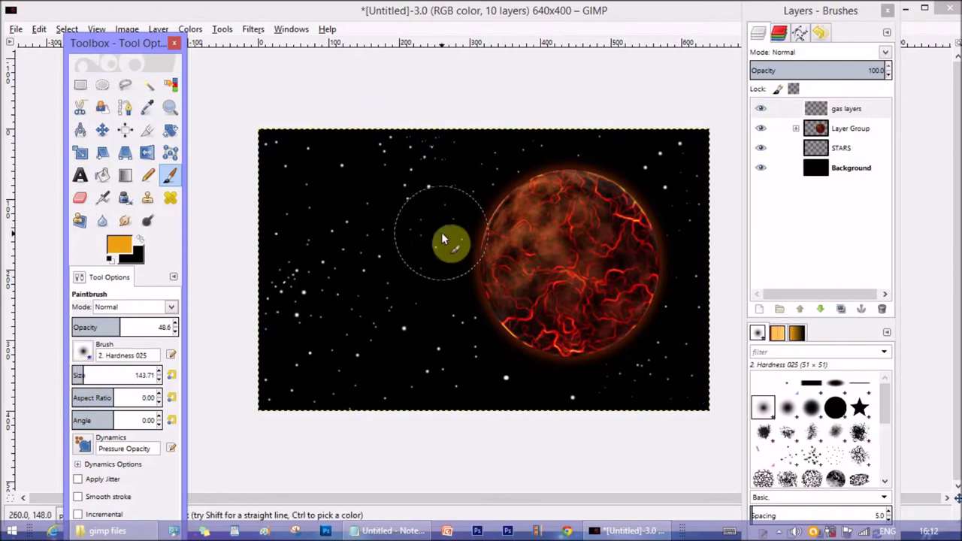
{"action": "left_click", "coordinate": [77, 375]}
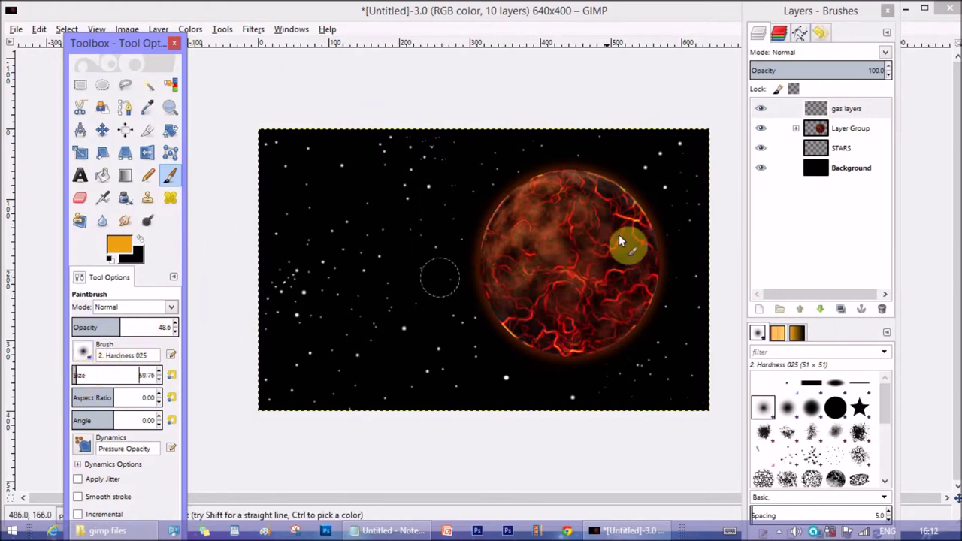
Paint broad orange gas streaks across the planet and along its lower edge
{"action": "mouse_move", "coordinate": [652, 211]}
{"action": "left_mouse_down"}
{"action": "mouse_move", "coordinate": [455, 293]}
{"action": "mouse_move", "coordinate": [493, 296]}
{"action": "mouse_move", "coordinate": [477, 315]}
{"action": "mouse_move", "coordinate": [374, 289]}
{"action": "mouse_move", "coordinate": [472, 239]}
{"action": "mouse_move", "coordinate": [473, 224]}
{"action": "mouse_move", "coordinate": [447, 212]}
{"action": "mouse_move", "coordinate": [474, 233]}
{"action": "mouse_move", "coordinate": [445, 231]}
{"action": "left_mouse_up"}
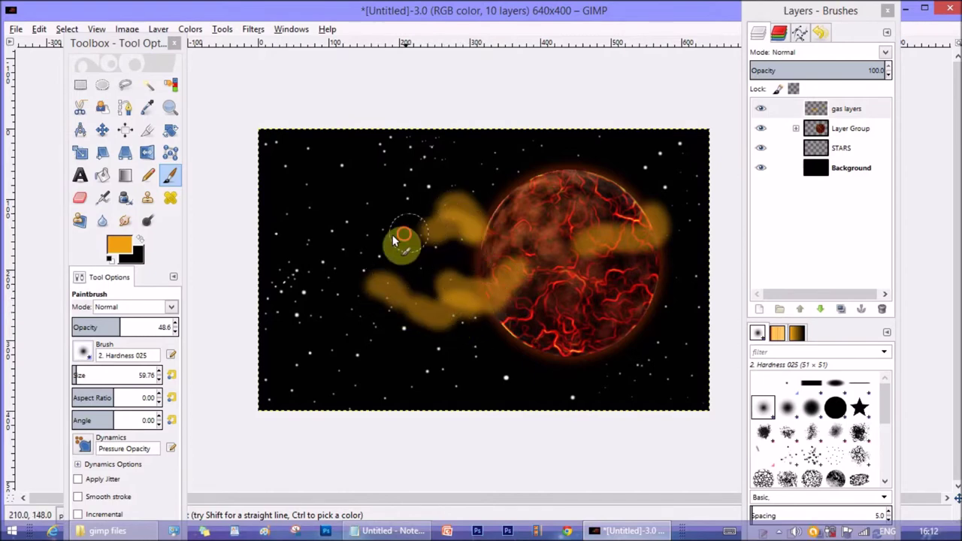
{"action": "mouse_move", "coordinate": [411, 298]}
{"action": "left_mouse_down"}
{"action": "mouse_move", "coordinate": [563, 350]}
{"action": "mouse_move", "coordinate": [654, 323]}
{"action": "left_mouse_up"}
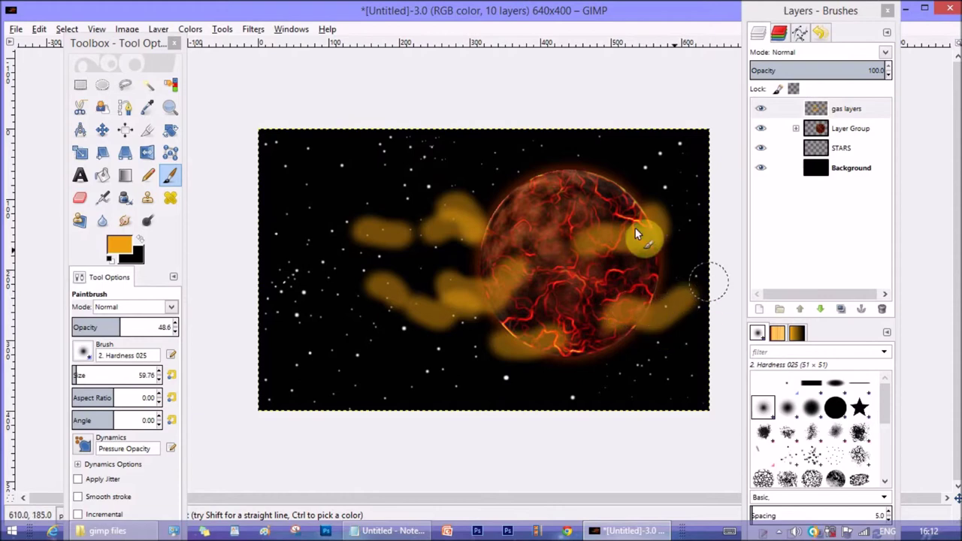
{"action": "mouse_move", "coordinate": [588, 182]}
{"action": "left_mouse_down"}
{"action": "mouse_move", "coordinate": [491, 180]}
{"action": "mouse_move", "coordinate": [502, 259]}
{"action": "mouse_move", "coordinate": [510, 258]}
{"action": "mouse_move", "coordinate": [494, 349]}
{"action": "mouse_move", "coordinate": [458, 329]}
{"action": "left_mouse_up"}
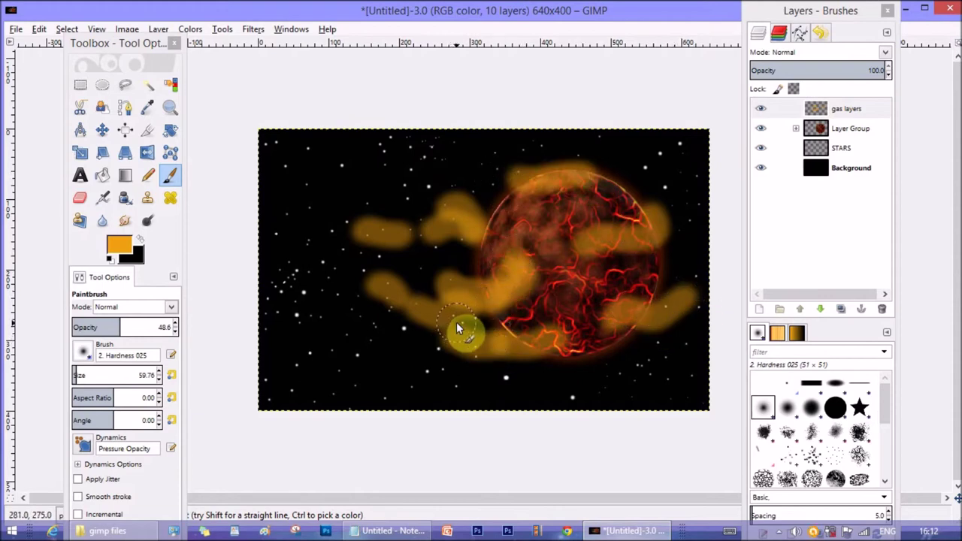
{"action": "key", "text": "bracketleft"}
{"action": "key", "text": "bracketleft"}
{"action": "key", "text": "bracketleft"}
{"action": "key", "text": "bracketleft"}
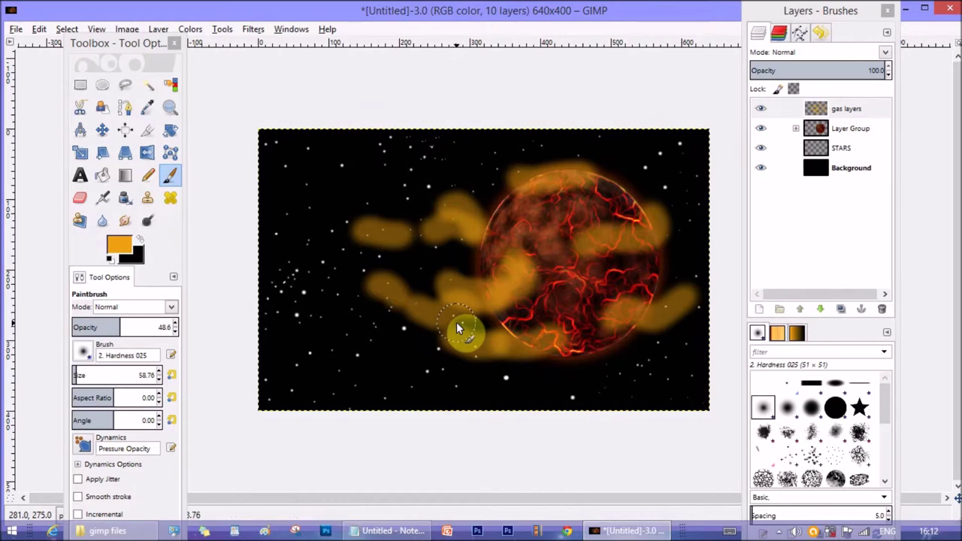
{"action": "key", "text": "bracketleft"}
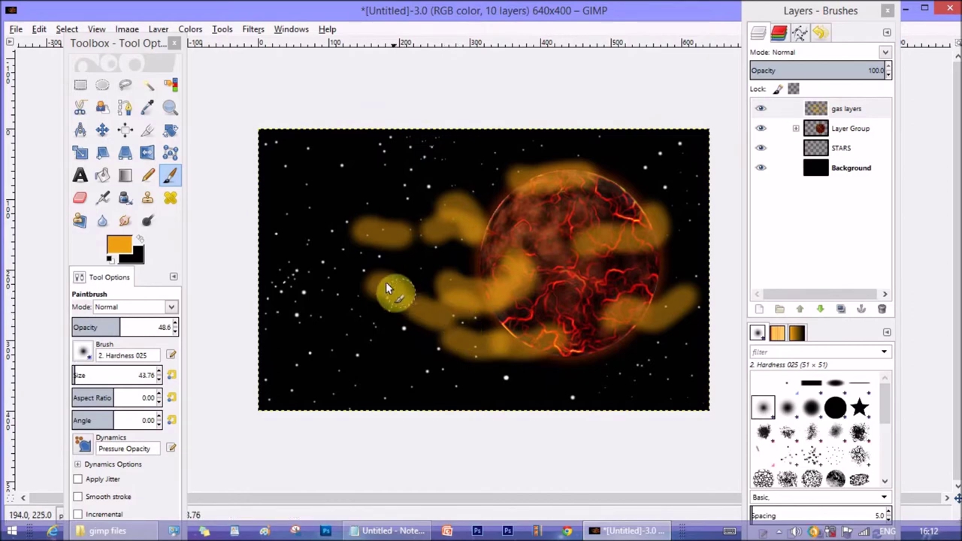
With a smaller brush, add orange gas below-left, below and right of the planet
{"action": "left_click_drag", "start_coordinate": [386, 282], "coordinate": [331, 295]}
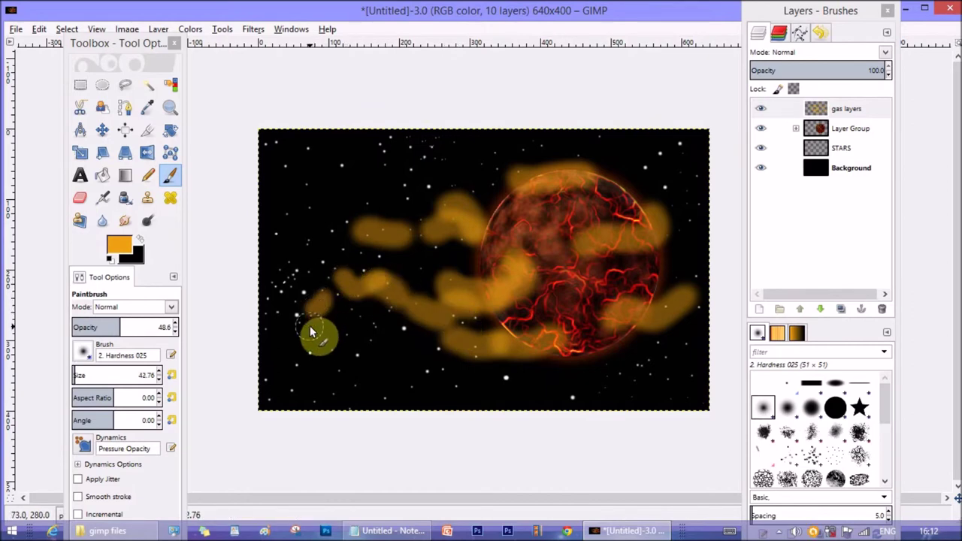
{"action": "key", "text": "bracketleft"}
{"action": "key", "text": "bracketleft"}
{"action": "key", "text": "bracketleft"}
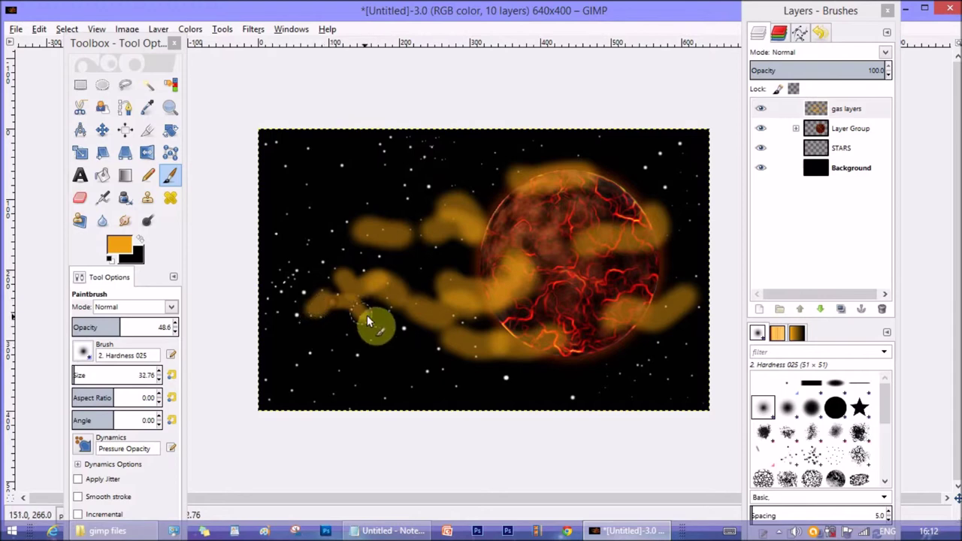
{"action": "mouse_move", "coordinate": [457, 361]}
{"action": "left_mouse_down"}
{"action": "mouse_move", "coordinate": [438, 321]}
{"action": "mouse_move", "coordinate": [457, 367]}
{"action": "mouse_move", "coordinate": [536, 362]}
{"action": "left_mouse_up"}
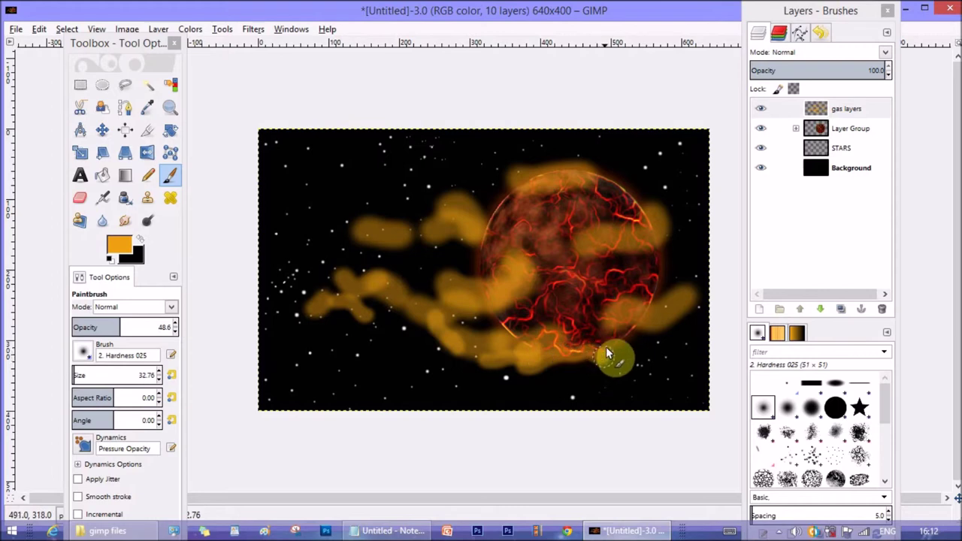
{"action": "left_click_drag", "start_coordinate": [637, 353], "coordinate": [669, 184]}
{"action": "mouse_move", "coordinate": [398, 301]}
{"action": "left_mouse_down"}
{"action": "mouse_move", "coordinate": [322, 375]}
{"action": "mouse_move", "coordinate": [279, 391]}
{"action": "left_mouse_up"}
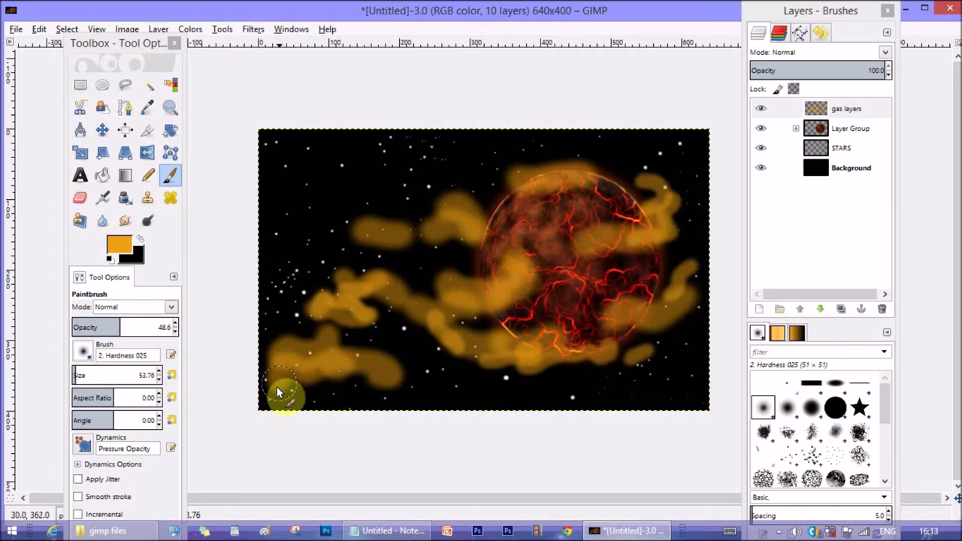
{"action": "left_click", "coordinate": [119, 246]}
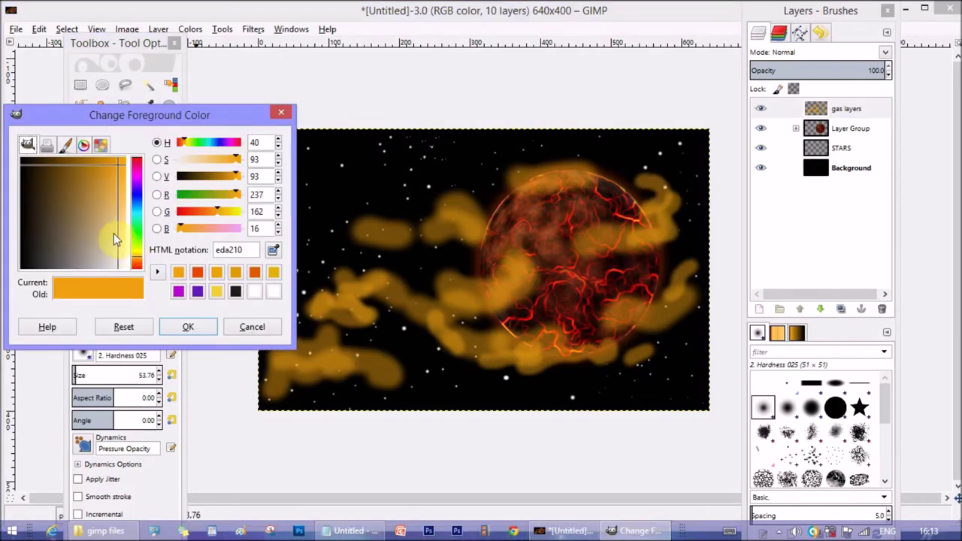
Switch to red-orange ed5310 and paint streaks through the lower clouds and the planet's left edge
{"action": "left_click_drag", "start_coordinate": [140, 261], "coordinate": [140, 268]}
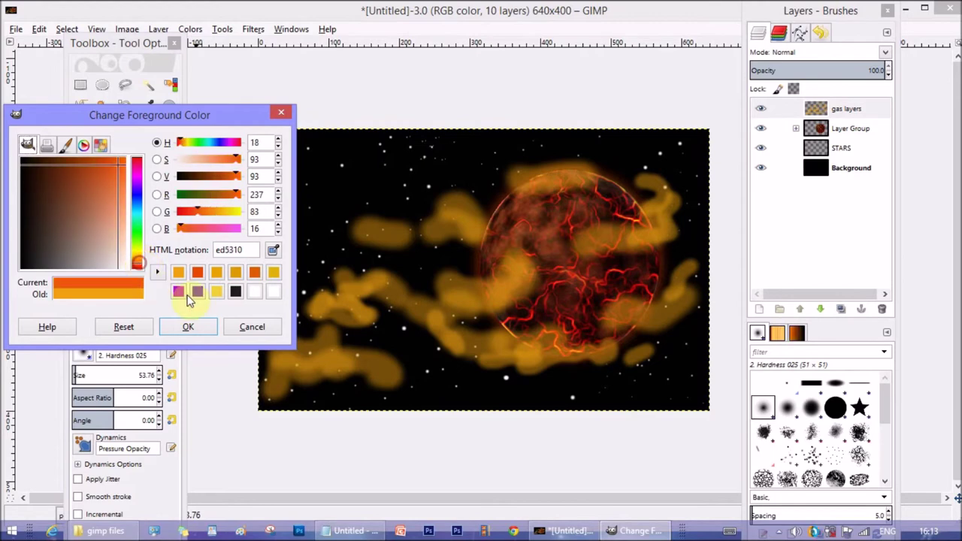
{"action": "left_click", "coordinate": [188, 326]}
{"action": "mouse_move", "coordinate": [384, 308]}
{"action": "left_mouse_down"}
{"action": "mouse_move", "coordinate": [317, 368]}
{"action": "mouse_move", "coordinate": [381, 368]}
{"action": "mouse_move", "coordinate": [388, 314]}
{"action": "left_mouse_up"}
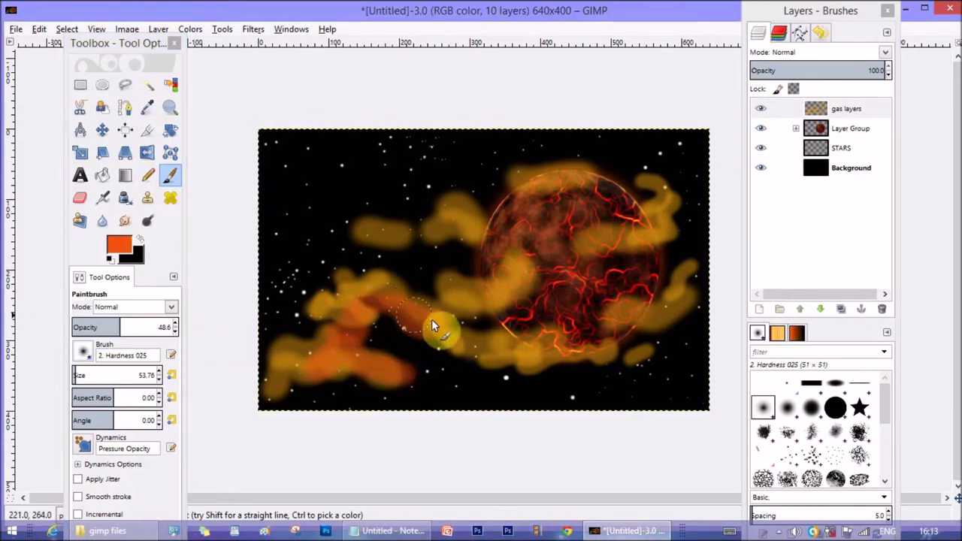
{"action": "key", "text": "bracketleft"}
{"action": "key", "text": "bracketleft"}
{"action": "key", "text": "bracketleft"}
{"action": "key", "text": "bracketleft"}
{"action": "key", "text": "bracketleft"}
{"action": "key", "text": "bracketleft"}
{"action": "key", "text": "bracketleft"}
{"action": "key", "text": "bracketleft"}
{"action": "key", "text": "bracketleft"}
{"action": "key", "text": "bracketleft"}
{"action": "key", "text": "bracketleft"}
{"action": "key", "text": "bracketleft"}
{"action": "key", "text": "bracketleft"}
{"action": "key", "text": "bracketleft"}
{"action": "key", "text": "bracketleft"}
{"action": "key", "text": "bracketleft"}
{"action": "key", "text": "bracketleft"}
{"action": "key", "text": "bracketleft"}
{"action": "key", "text": "bracketleft"}
{"action": "key", "text": "bracketleft"}
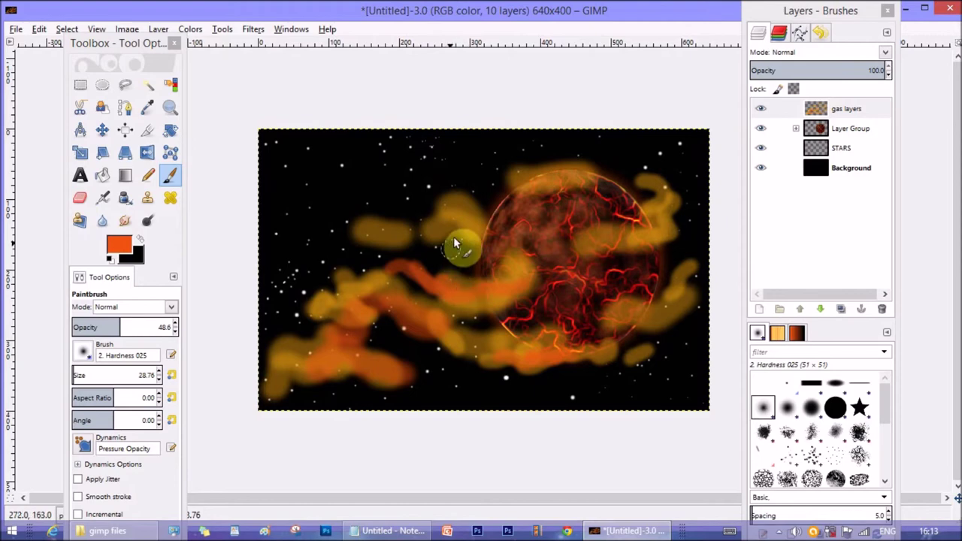
{"action": "mouse_move", "coordinate": [457, 247]}
{"action": "left_mouse_down"}
{"action": "mouse_move", "coordinate": [518, 244]}
{"action": "mouse_move", "coordinate": [426, 231]}
{"action": "mouse_move", "coordinate": [399, 243]}
{"action": "mouse_move", "coordinate": [366, 239]}
{"action": "left_mouse_up"}
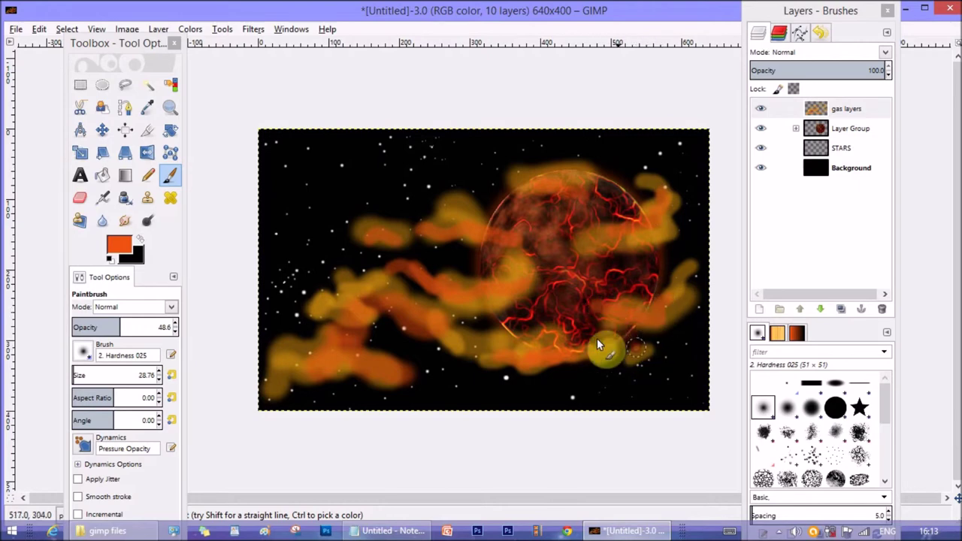
{"action": "left_click", "coordinate": [83, 197]}
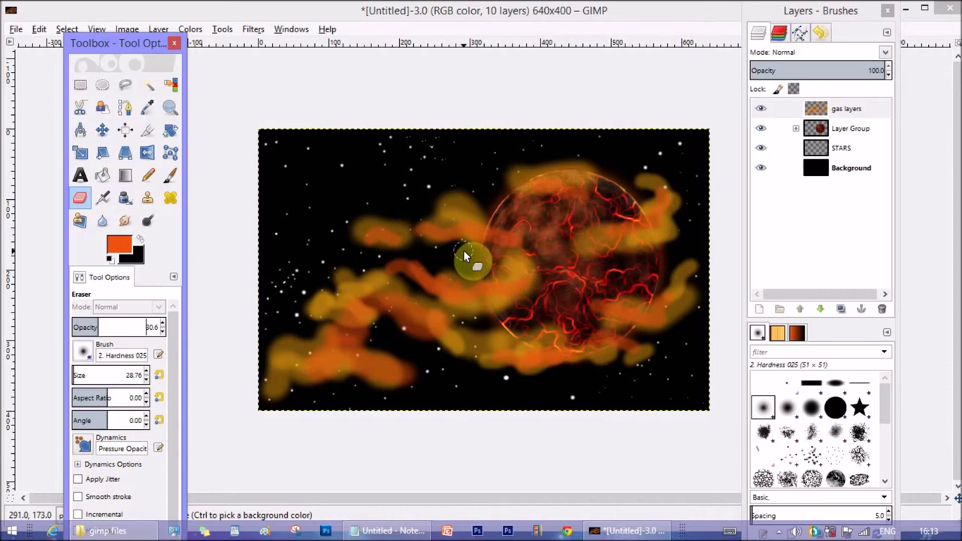
With a larger 30.6-opacity eraser, thin the gas around the planet's edges and top
{"action": "left_click", "coordinate": [484, 75]}
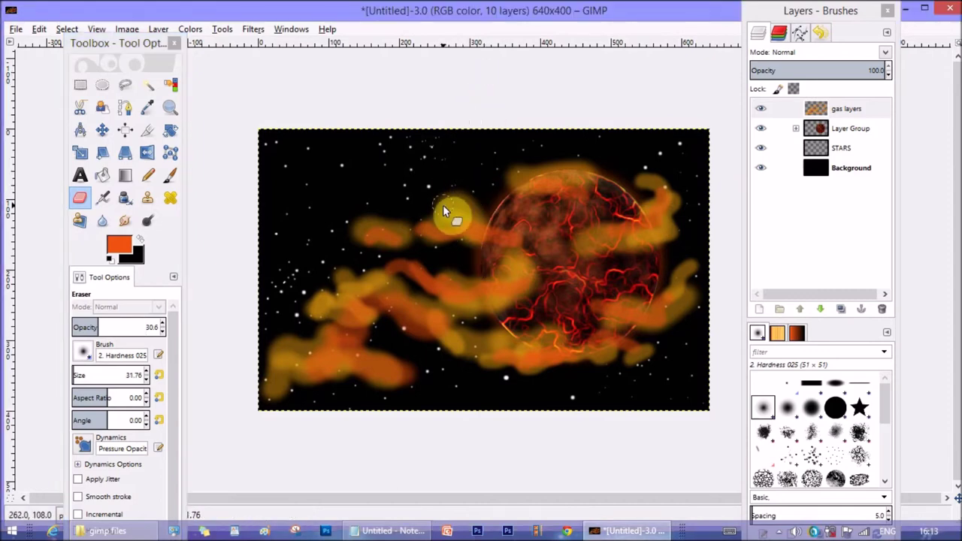
{"action": "key", "text": "bracketright"}
{"action": "key", "text": "bracketright"}
{"action": "key", "text": "bracketright"}
{"action": "key", "text": "bracketright"}
{"action": "key", "text": "bracketright"}
{"action": "key", "text": "bracketright"}
{"action": "key", "text": "bracketright"}
{"action": "key", "text": "bracketright"}
{"action": "key", "text": "bracketright"}
{"action": "key", "text": "bracketright"}
{"action": "key", "text": "bracketright"}
{"action": "key", "text": "bracketright"}
{"action": "key", "text": "bracketright"}
{"action": "key", "text": "bracketright"}
{"action": "key", "text": "bracketright"}
{"action": "key", "text": "bracketright"}
{"action": "key", "text": "bracketright"}
{"action": "key", "text": "bracketright"}
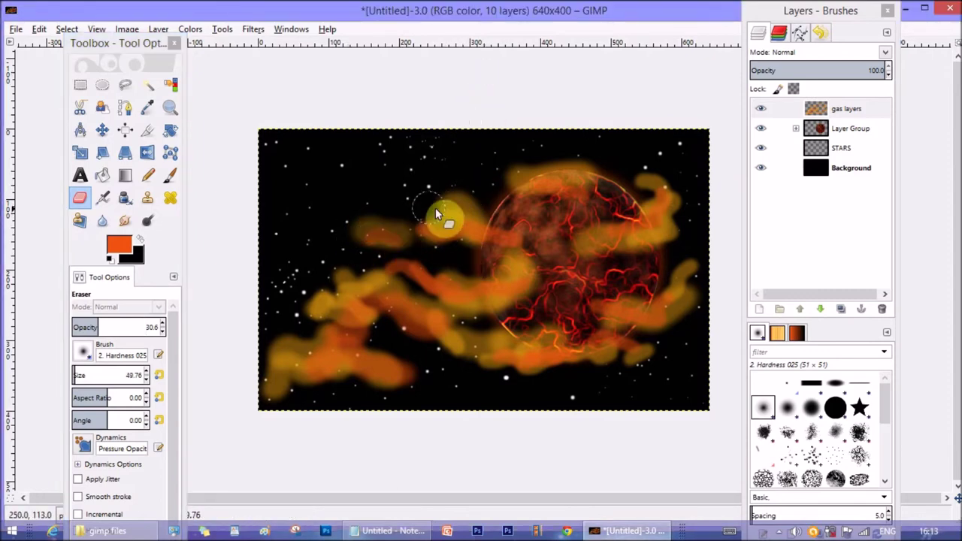
{"action": "mouse_move", "coordinate": [470, 272]}
{"action": "left_mouse_down"}
{"action": "mouse_move", "coordinate": [383, 273]}
{"action": "mouse_move", "coordinate": [466, 283]}
{"action": "mouse_move", "coordinate": [424, 266]}
{"action": "mouse_move", "coordinate": [517, 284]}
{"action": "mouse_move", "coordinate": [464, 291]}
{"action": "mouse_move", "coordinate": [528, 262]}
{"action": "mouse_move", "coordinate": [353, 256]}
{"action": "mouse_move", "coordinate": [327, 298]}
{"action": "mouse_move", "coordinate": [397, 281]}
{"action": "mouse_move", "coordinate": [316, 313]}
{"action": "mouse_move", "coordinate": [331, 299]}
{"action": "mouse_move", "coordinate": [291, 300]}
{"action": "mouse_move", "coordinate": [281, 371]}
{"action": "mouse_move", "coordinate": [330, 322]}
{"action": "mouse_move", "coordinate": [309, 332]}
{"action": "mouse_move", "coordinate": [308, 324]}
{"action": "mouse_move", "coordinate": [272, 351]}
{"action": "mouse_move", "coordinate": [464, 328]}
{"action": "mouse_move", "coordinate": [450, 332]}
{"action": "mouse_move", "coordinate": [522, 271]}
{"action": "mouse_move", "coordinate": [598, 234]}
{"action": "mouse_move", "coordinate": [638, 223]}
{"action": "left_mouse_up"}
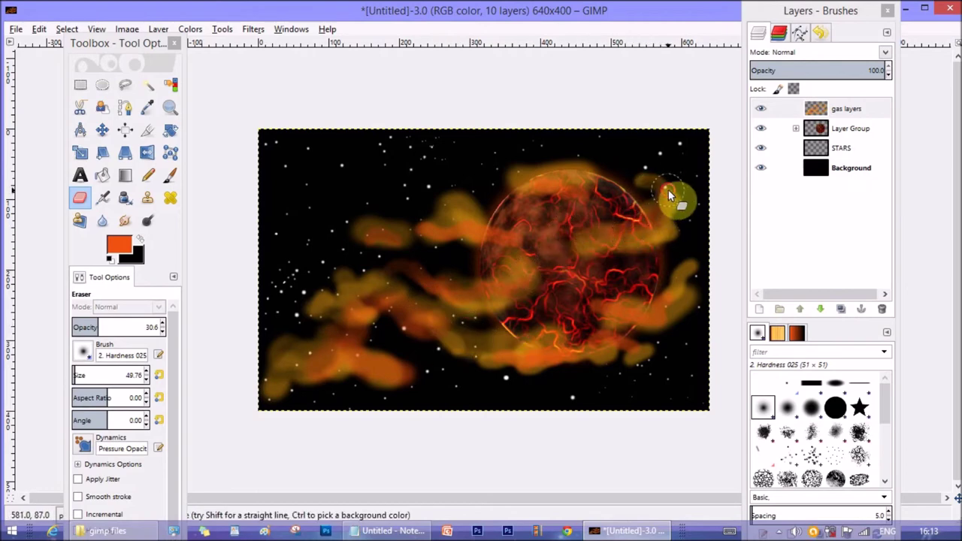
{"action": "left_click_drag", "start_coordinate": [668, 191], "coordinate": [671, 222]}
{"action": "left_click_drag", "start_coordinate": [606, 245], "coordinate": [572, 203]}
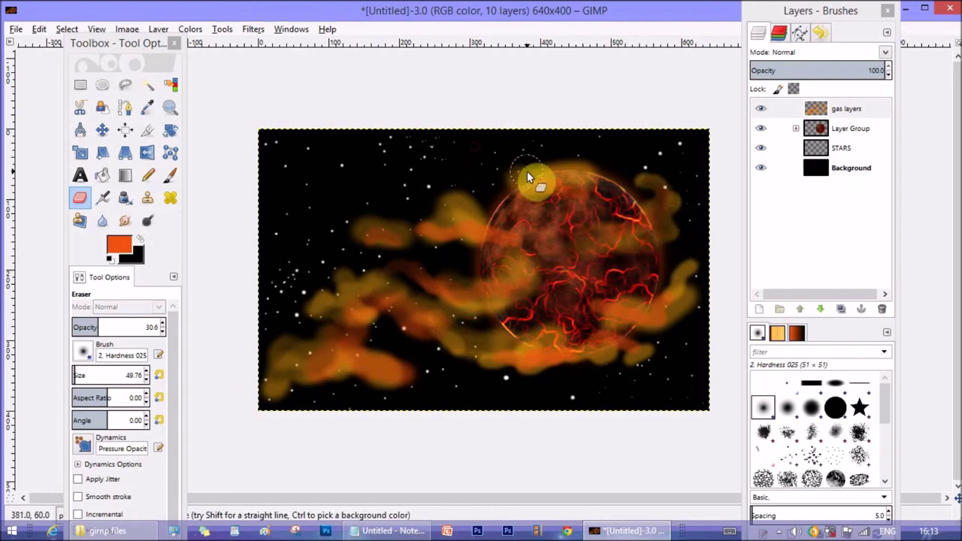
{"action": "left_click_drag", "start_coordinate": [613, 163], "coordinate": [381, 211]}
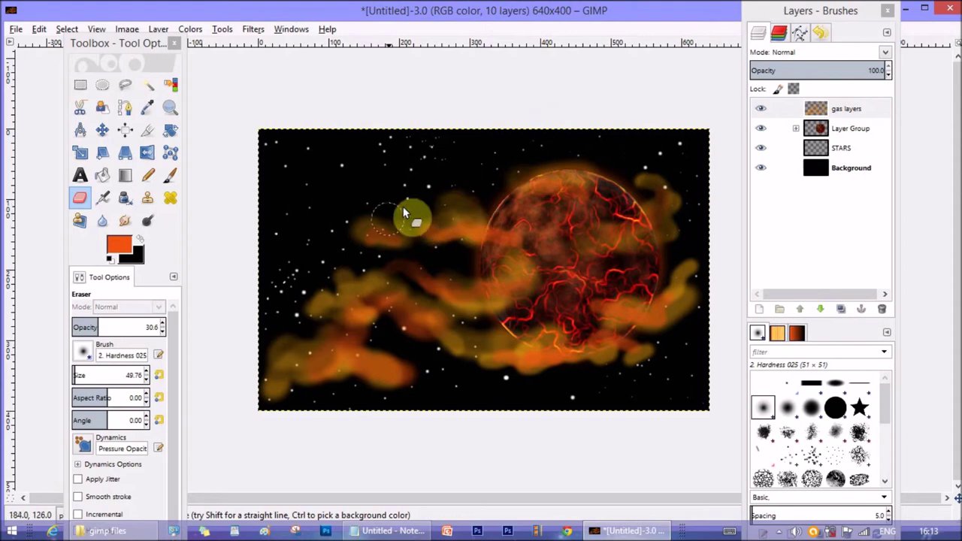
{"action": "mouse_move", "coordinate": [484, 193]}
{"action": "left_mouse_down"}
{"action": "mouse_move", "coordinate": [413, 226]}
{"action": "mouse_move", "coordinate": [439, 230]}
{"action": "mouse_move", "coordinate": [361, 220]}
{"action": "mouse_move", "coordinate": [496, 337]}
{"action": "mouse_move", "coordinate": [681, 350]}
{"action": "mouse_move", "coordinate": [695, 311]}
{"action": "mouse_move", "coordinate": [665, 306]}
{"action": "mouse_move", "coordinate": [678, 295]}
{"action": "mouse_move", "coordinate": [656, 290]}
{"action": "mouse_move", "coordinate": [600, 303]}
{"action": "mouse_move", "coordinate": [466, 284]}
{"action": "mouse_move", "coordinate": [483, 316]}
{"action": "mouse_move", "coordinate": [419, 293]}
{"action": "mouse_move", "coordinate": [615, 330]}
{"action": "mouse_move", "coordinate": [473, 334]}
{"action": "mouse_move", "coordinate": [489, 366]}
{"action": "mouse_move", "coordinate": [431, 314]}
{"action": "mouse_move", "coordinate": [322, 293]}
{"action": "left_mouse_up"}
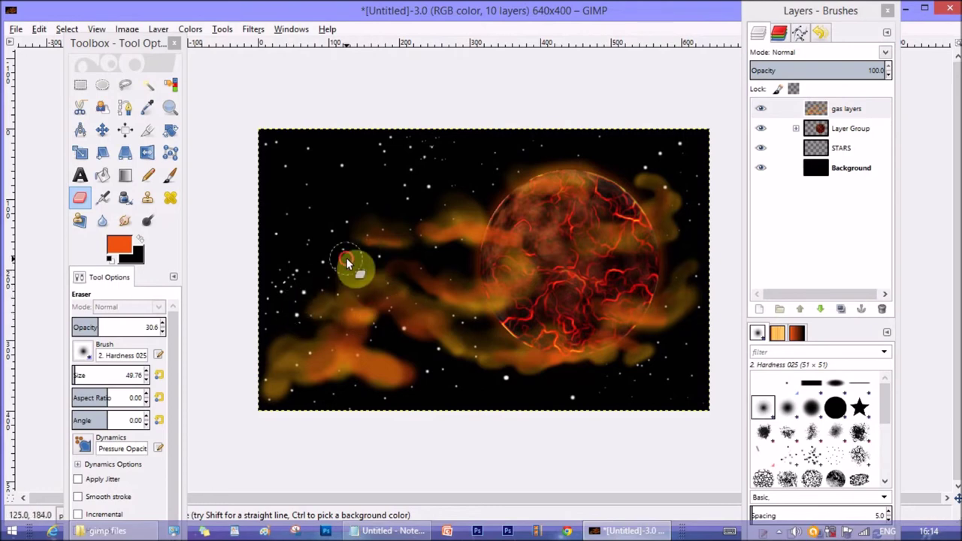
Erase through the lower clouds, the bottom edge and up the planet's right side
{"action": "mouse_move", "coordinate": [386, 268]}
{"action": "left_mouse_down"}
{"action": "mouse_move", "coordinate": [272, 307]}
{"action": "mouse_move", "coordinate": [450, 385]}
{"action": "mouse_move", "coordinate": [432, 367]}
{"action": "mouse_move", "coordinate": [411, 374]}
{"action": "mouse_move", "coordinate": [467, 396]}
{"action": "mouse_move", "coordinate": [376, 372]}
{"action": "mouse_move", "coordinate": [321, 393]}
{"action": "mouse_move", "coordinate": [438, 384]}
{"action": "mouse_move", "coordinate": [351, 384]}
{"action": "mouse_move", "coordinate": [359, 371]}
{"action": "mouse_move", "coordinate": [535, 364]}
{"action": "mouse_move", "coordinate": [431, 278]}
{"action": "left_mouse_up"}
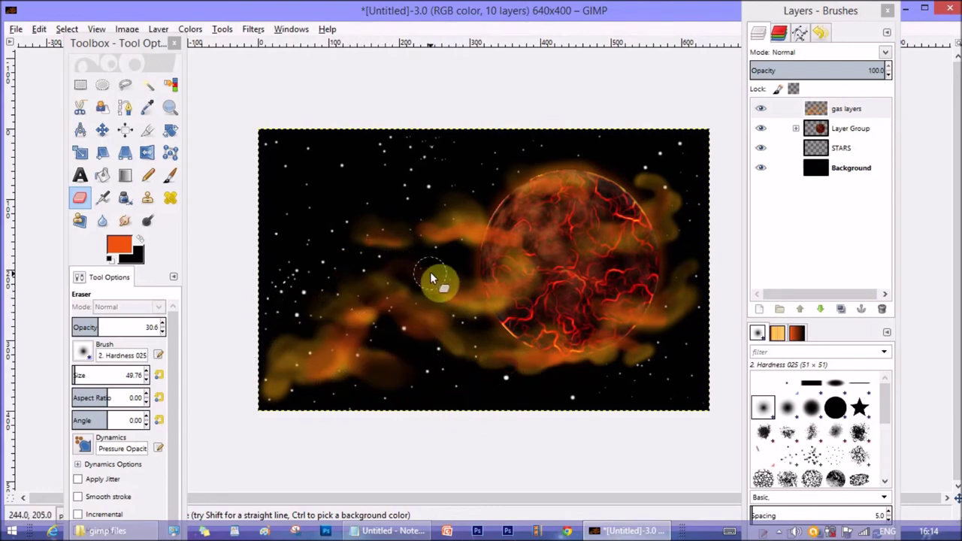
{"action": "mouse_move", "coordinate": [314, 319]}
{"action": "left_mouse_down"}
{"action": "mouse_move", "coordinate": [442, 362]}
{"action": "mouse_move", "coordinate": [559, 369]}
{"action": "left_mouse_up"}
{"action": "mouse_move", "coordinate": [649, 223]}
{"action": "left_mouse_down"}
{"action": "mouse_move", "coordinate": [652, 184]}
{"action": "mouse_move", "coordinate": [570, 168]}
{"action": "mouse_move", "coordinate": [481, 184]}
{"action": "mouse_move", "coordinate": [567, 206]}
{"action": "mouse_move", "coordinate": [581, 250]}
{"action": "mouse_move", "coordinate": [645, 173]}
{"action": "mouse_move", "coordinate": [521, 184]}
{"action": "mouse_move", "coordinate": [436, 229]}
{"action": "mouse_move", "coordinate": [536, 243]}
{"action": "mouse_move", "coordinate": [303, 307]}
{"action": "mouse_move", "coordinate": [285, 330]}
{"action": "left_mouse_up"}
{"action": "mouse_move", "coordinate": [329, 392]}
{"action": "left_mouse_down"}
{"action": "mouse_move", "coordinate": [524, 362]}
{"action": "mouse_move", "coordinate": [601, 388]}
{"action": "mouse_move", "coordinate": [594, 371]}
{"action": "mouse_move", "coordinate": [562, 371]}
{"action": "mouse_move", "coordinate": [574, 378]}
{"action": "mouse_move", "coordinate": [613, 370]}
{"action": "mouse_move", "coordinate": [598, 404]}
{"action": "mouse_move", "coordinate": [610, 370]}
{"action": "mouse_move", "coordinate": [558, 372]}
{"action": "mouse_move", "coordinate": [466, 350]}
{"action": "left_mouse_up"}
{"action": "key", "text": "bracketleft"}
{"action": "mouse_move", "coordinate": [647, 359]}
{"action": "left_mouse_down"}
{"action": "mouse_move", "coordinate": [686, 291]}
{"action": "mouse_move", "coordinate": [697, 307]}
{"action": "mouse_move", "coordinate": [692, 258]}
{"action": "mouse_move", "coordinate": [687, 292]}
{"action": "mouse_move", "coordinate": [709, 259]}
{"action": "mouse_move", "coordinate": [679, 272]}
{"action": "mouse_move", "coordinate": [638, 351]}
{"action": "mouse_move", "coordinate": [687, 317]}
{"action": "mouse_move", "coordinate": [703, 251]}
{"action": "mouse_move", "coordinate": [691, 286]}
{"action": "mouse_move", "coordinate": [548, 369]}
{"action": "mouse_move", "coordinate": [494, 316]}
{"action": "mouse_move", "coordinate": [343, 314]}
{"action": "left_mouse_up"}
{"action": "key", "text": "bracketright"}
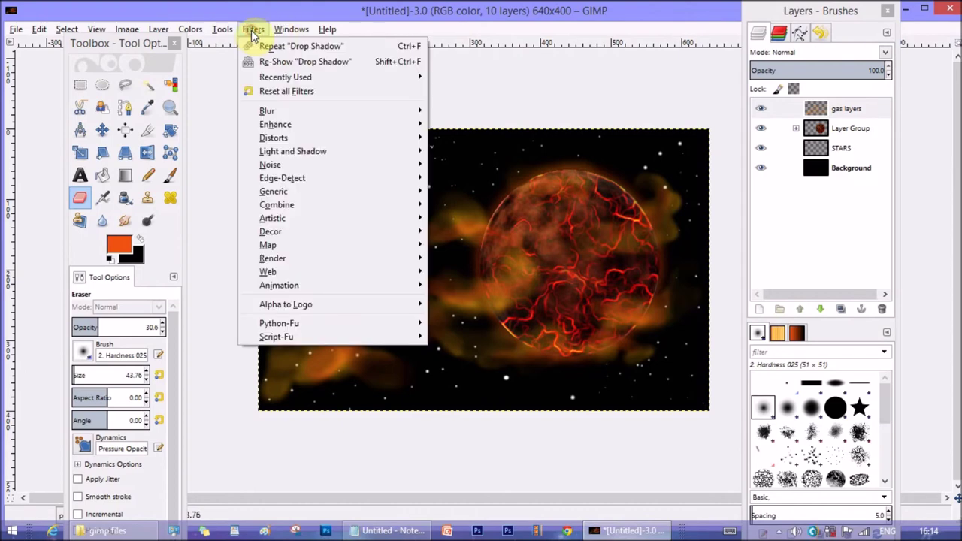
Blur the gas layers with Gaussian Blur at 25 px horizontal and vertical
{"action": "mouse_move", "coordinate": [376, 112]}
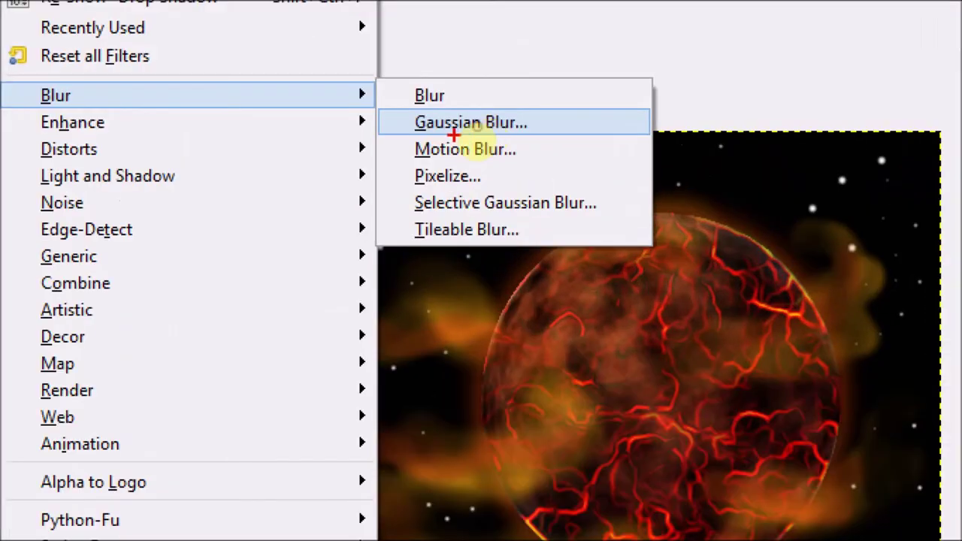
{"action": "left_click_drag", "start_coordinate": [464, 131], "coordinate": [516, 127]}
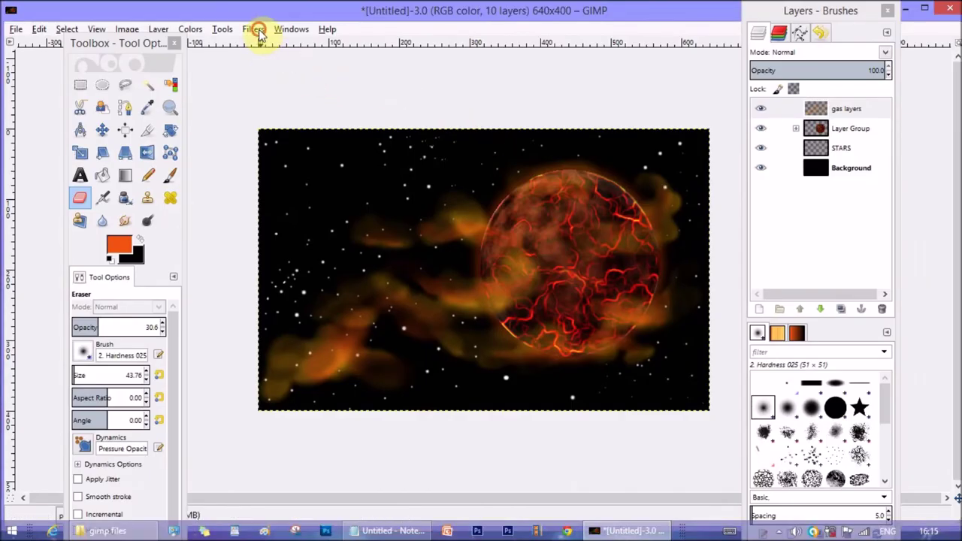
{"action": "left_click", "coordinate": [255, 30]}
{"action": "mouse_move", "coordinate": [271, 111]}
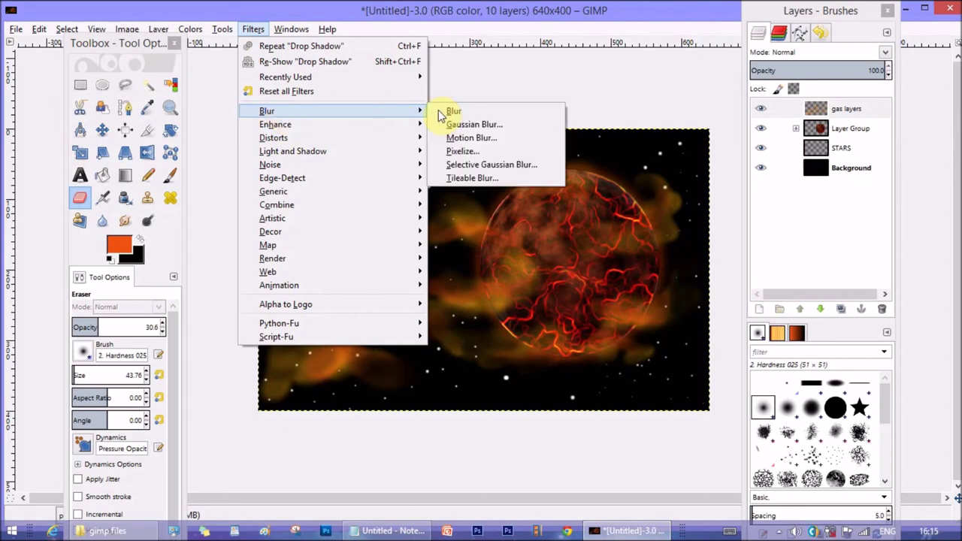
{"action": "left_click", "coordinate": [472, 126]}
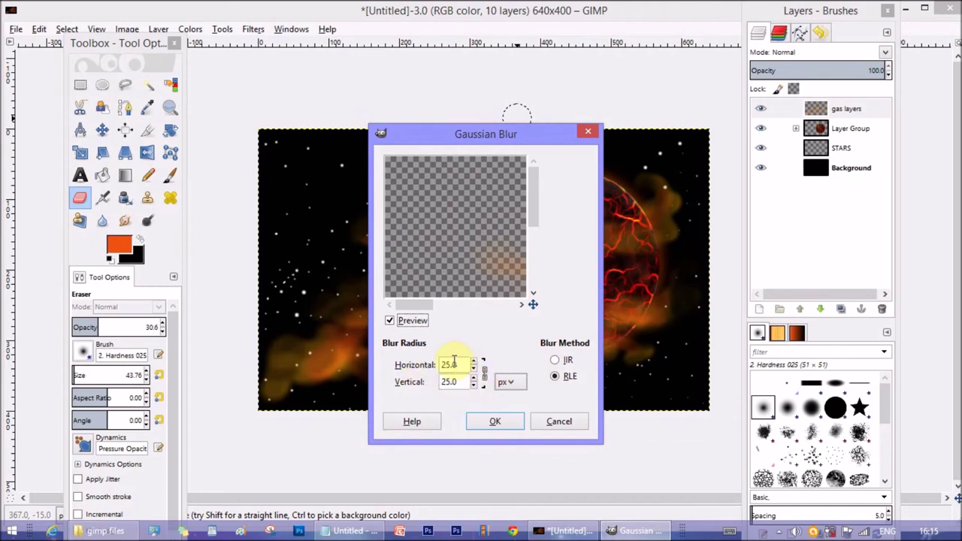
{"action": "left_click", "coordinate": [494, 422]}
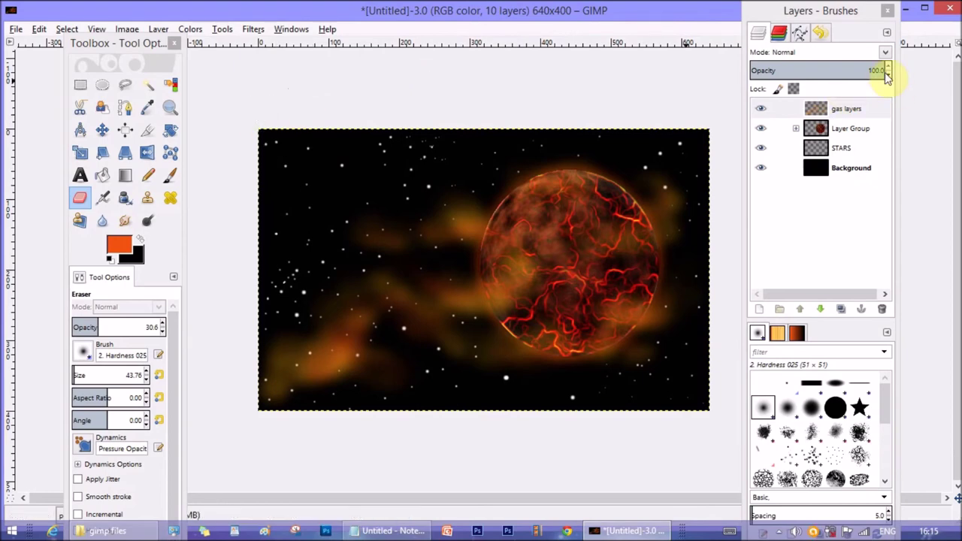
Lower the gas layers layer opacity to 79.7
{"action": "left_click", "coordinate": [859, 113]}
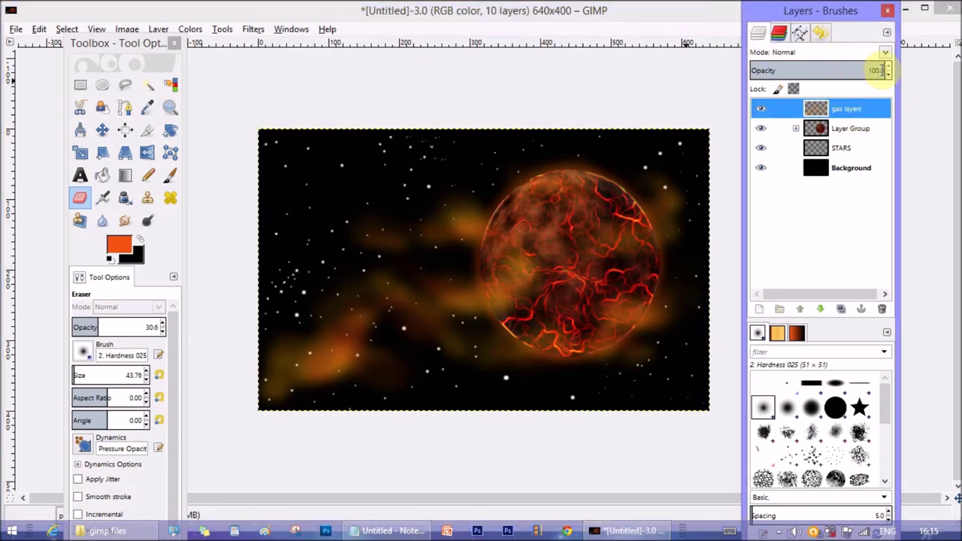
{"action": "left_click_drag", "start_coordinate": [863, 70], "coordinate": [857, 69]}
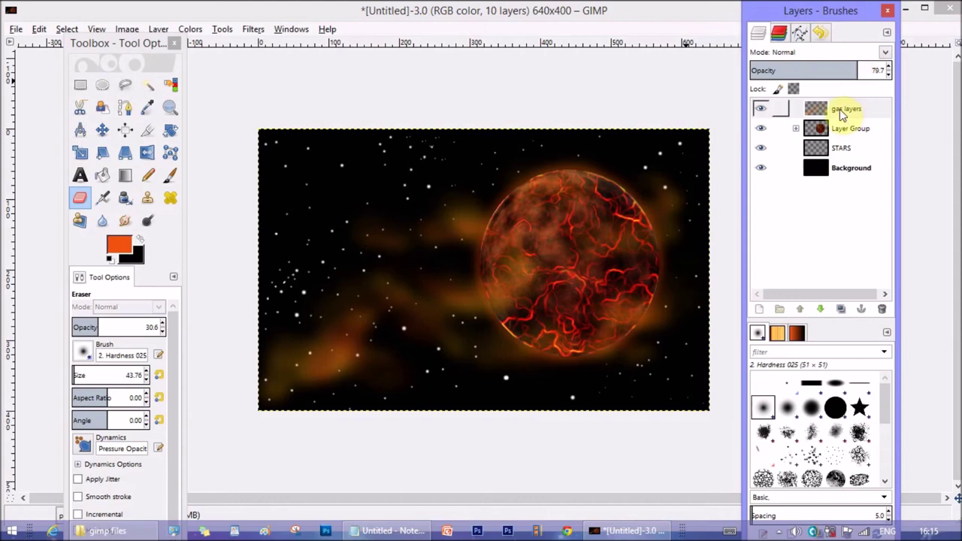
{"action": "left_click", "coordinate": [844, 112]}
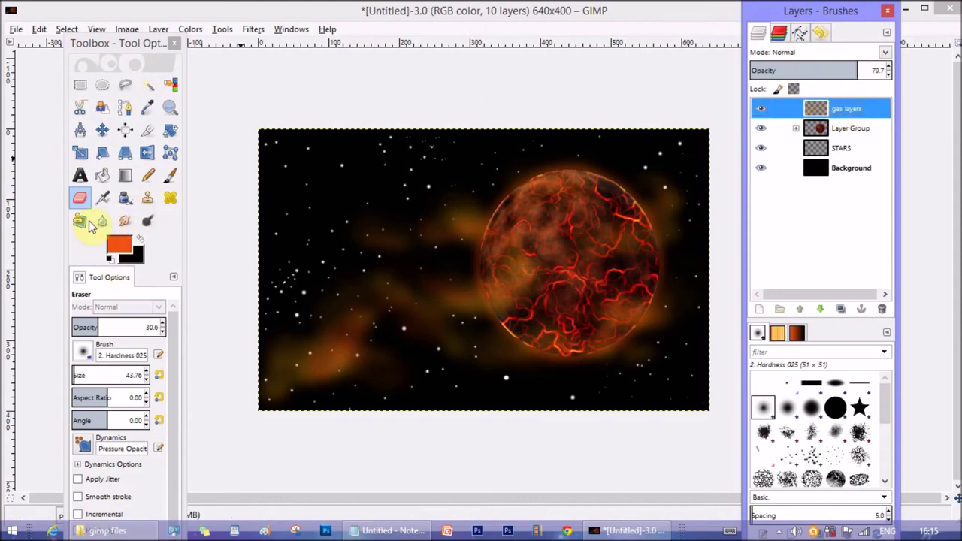
Set the Eraser to 29.8 opacity and size 59.76, then erase gas glow lower-left
{"action": "left_click", "coordinate": [80, 198]}
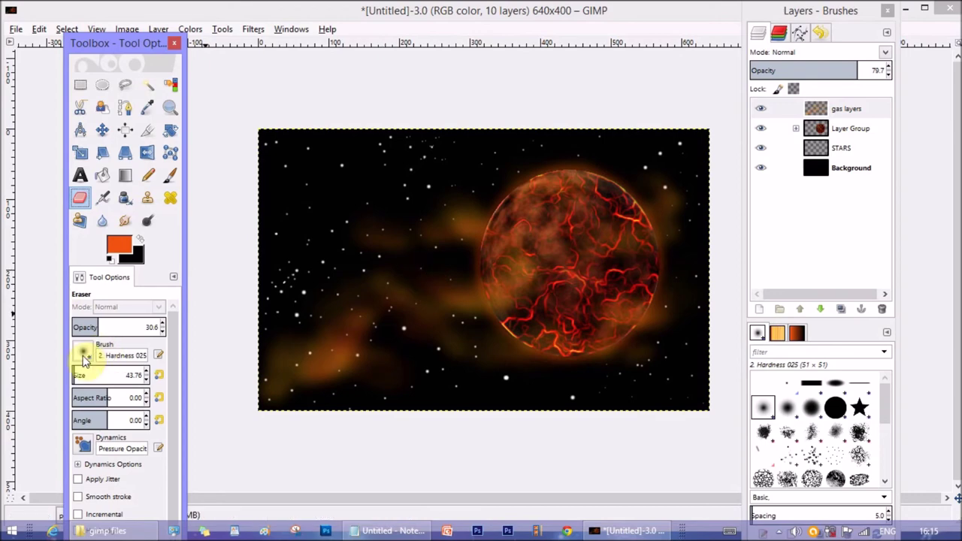
{"action": "left_click_drag", "start_coordinate": [89, 325], "coordinate": [114, 319]}
{"action": "left_click", "coordinate": [378, 319]}
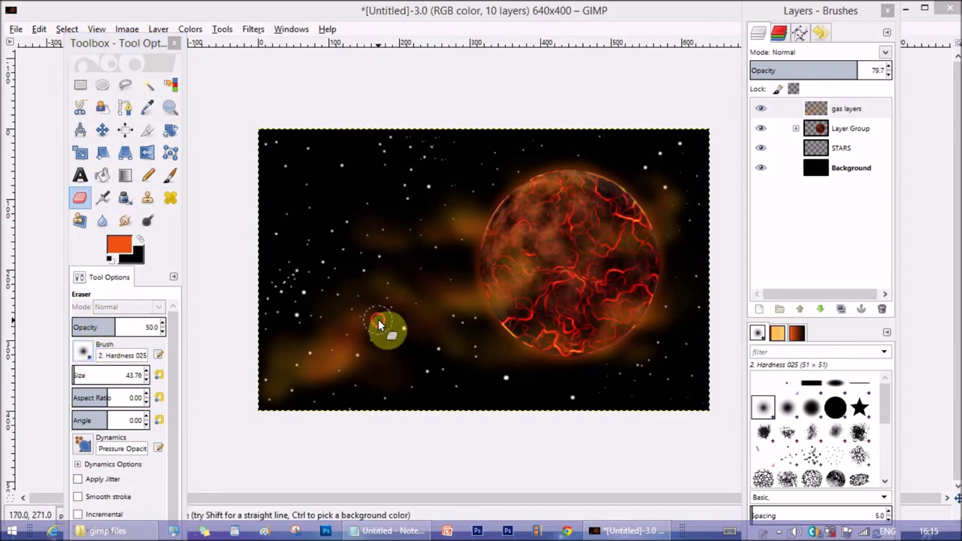
{"action": "key", "text": "bracketright"}
{"action": "key", "text": "bracketright"}
{"action": "key", "text": "bracketright"}
{"action": "key", "text": "bracketright"}
{"action": "key", "text": "bracketright"}
{"action": "key", "text": "bracketright"}
{"action": "key", "text": "bracketright"}
{"action": "key", "text": "bracketright"}
{"action": "key", "text": "bracketright"}
{"action": "key", "text": "bracketright"}
{"action": "key", "text": "bracketright"}
{"action": "key", "text": "bracketright"}
{"action": "key", "text": "bracketright"}
{"action": "key", "text": "bracketright"}
{"action": "key", "text": "bracketright"}
{"action": "key", "text": "bracketright"}
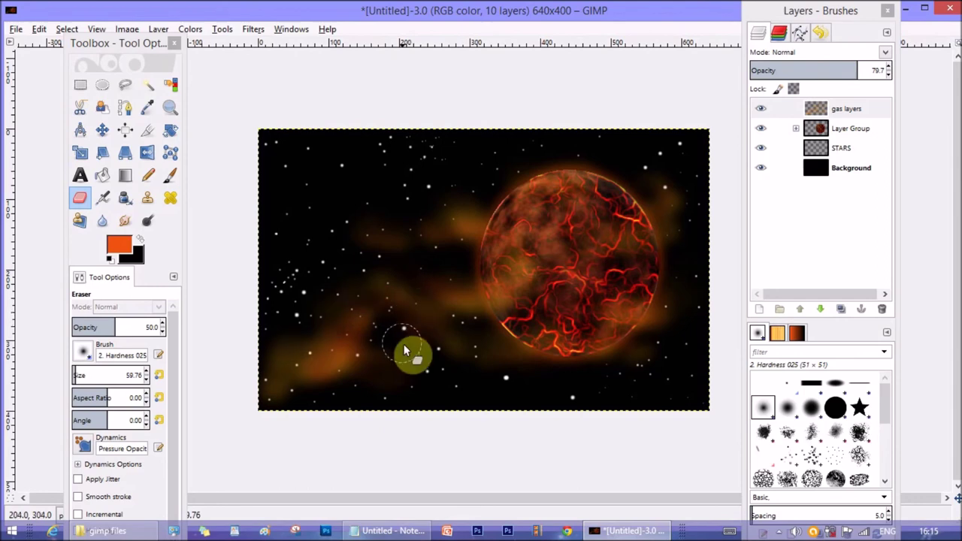
{"action": "left_click_drag", "start_coordinate": [104, 329], "coordinate": [94, 326]}
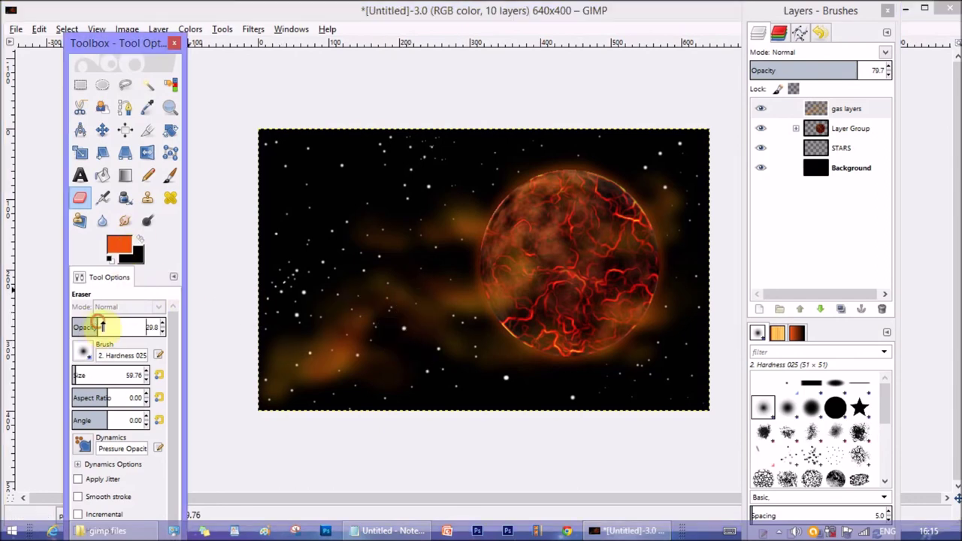
{"action": "left_click", "coordinate": [367, 293]}
{"action": "left_click_drag", "start_coordinate": [302, 356], "coordinate": [281, 371]}
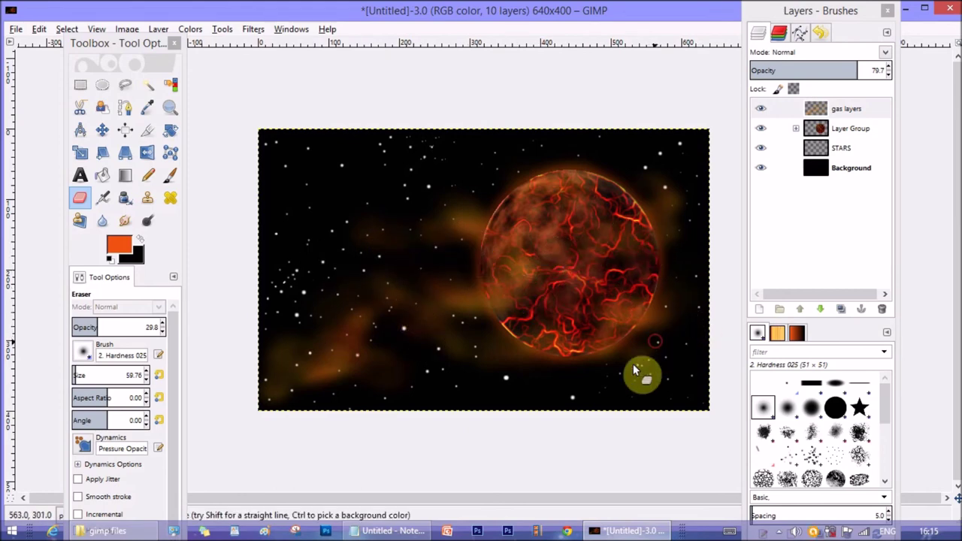
{"action": "left_click", "coordinate": [849, 109]}
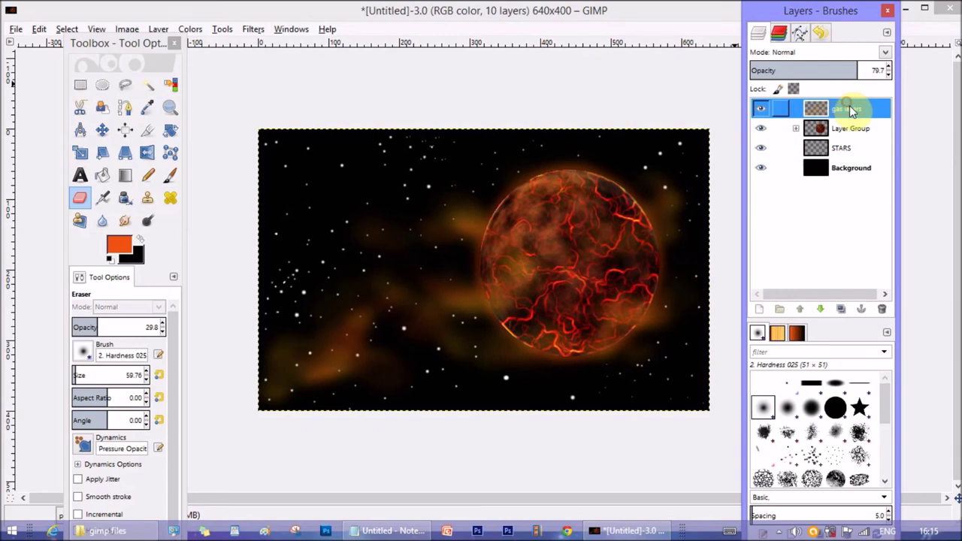